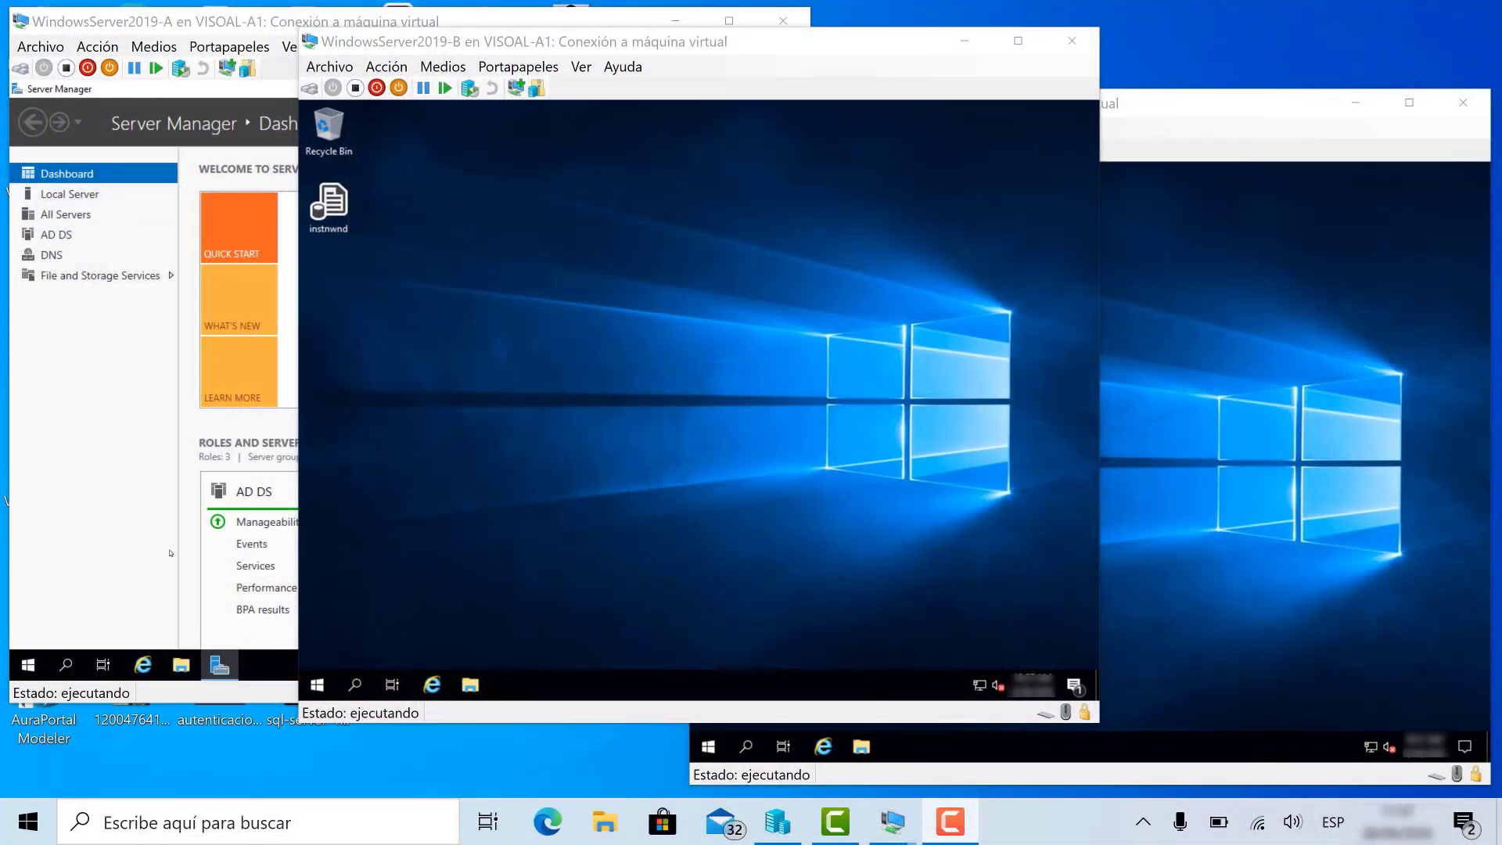
- On server B, list the Microsoft SQL Server Tools 18 programs in the Start menu
left_click(108, 501)
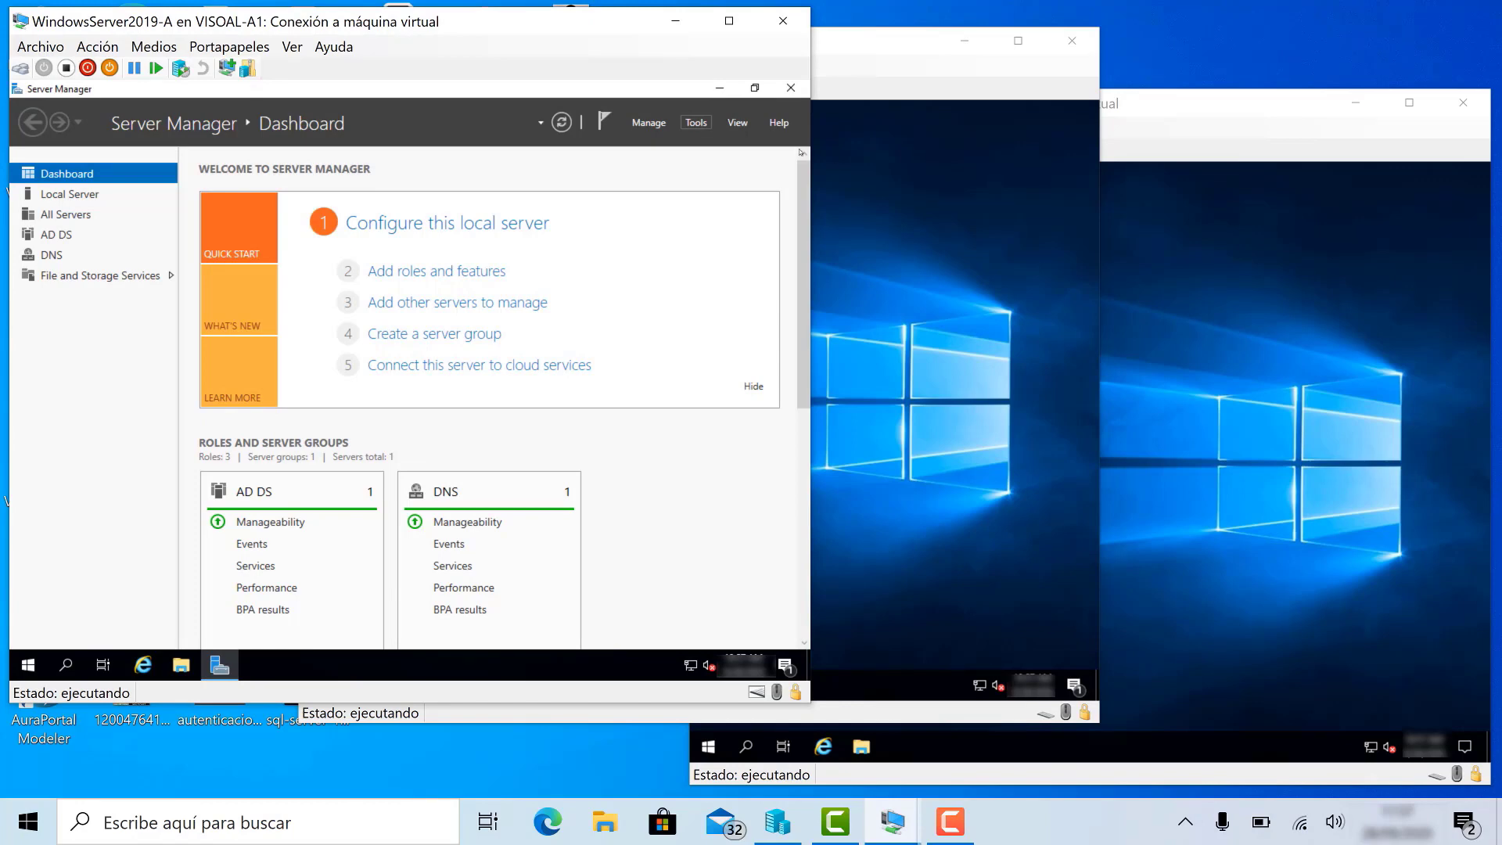
left_click(912, 216)
left_click(1126, 331)
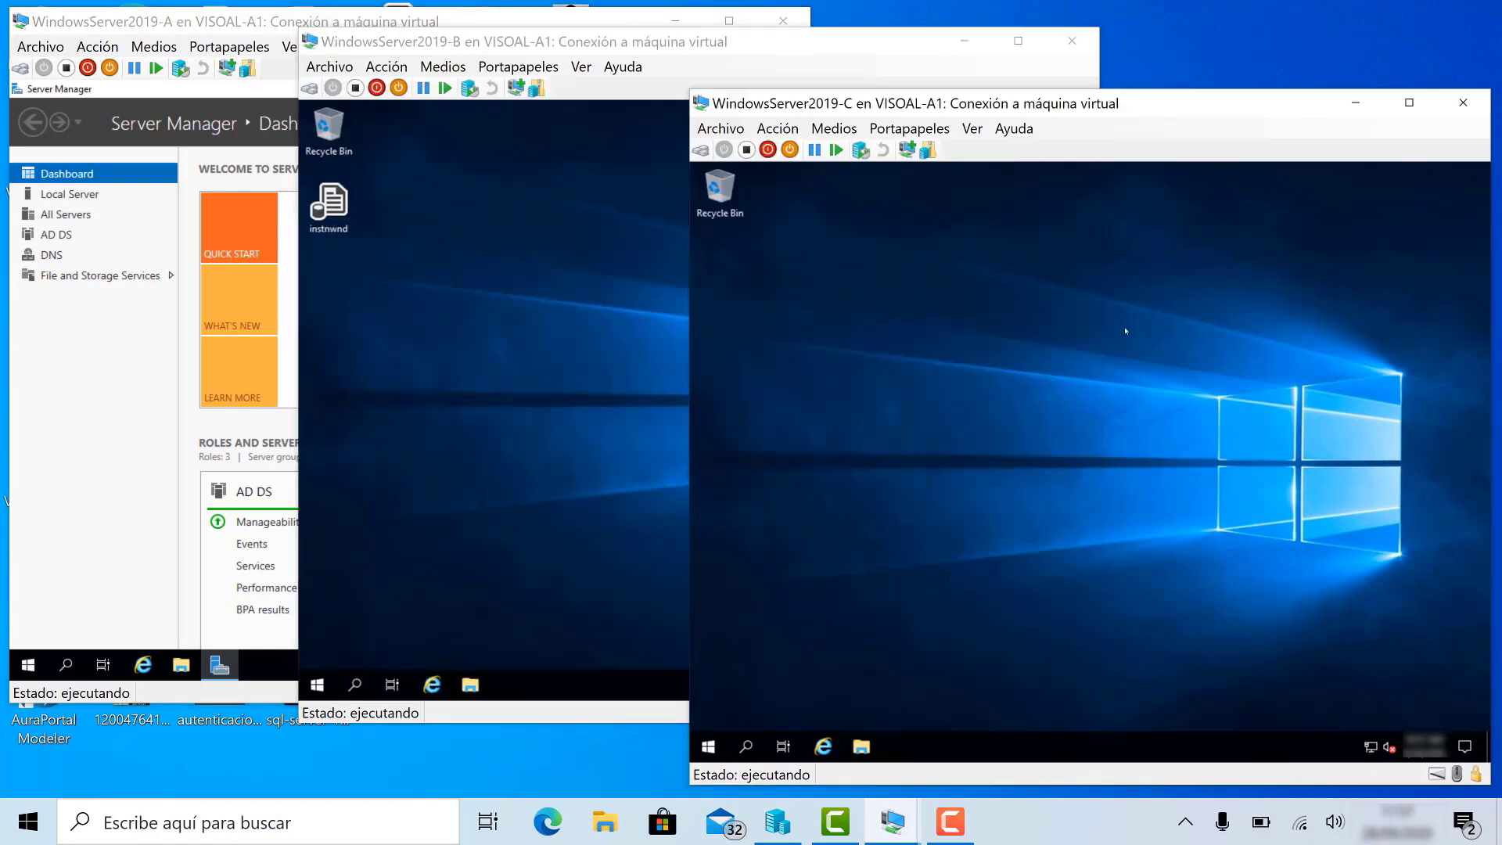
left_click(628, 316)
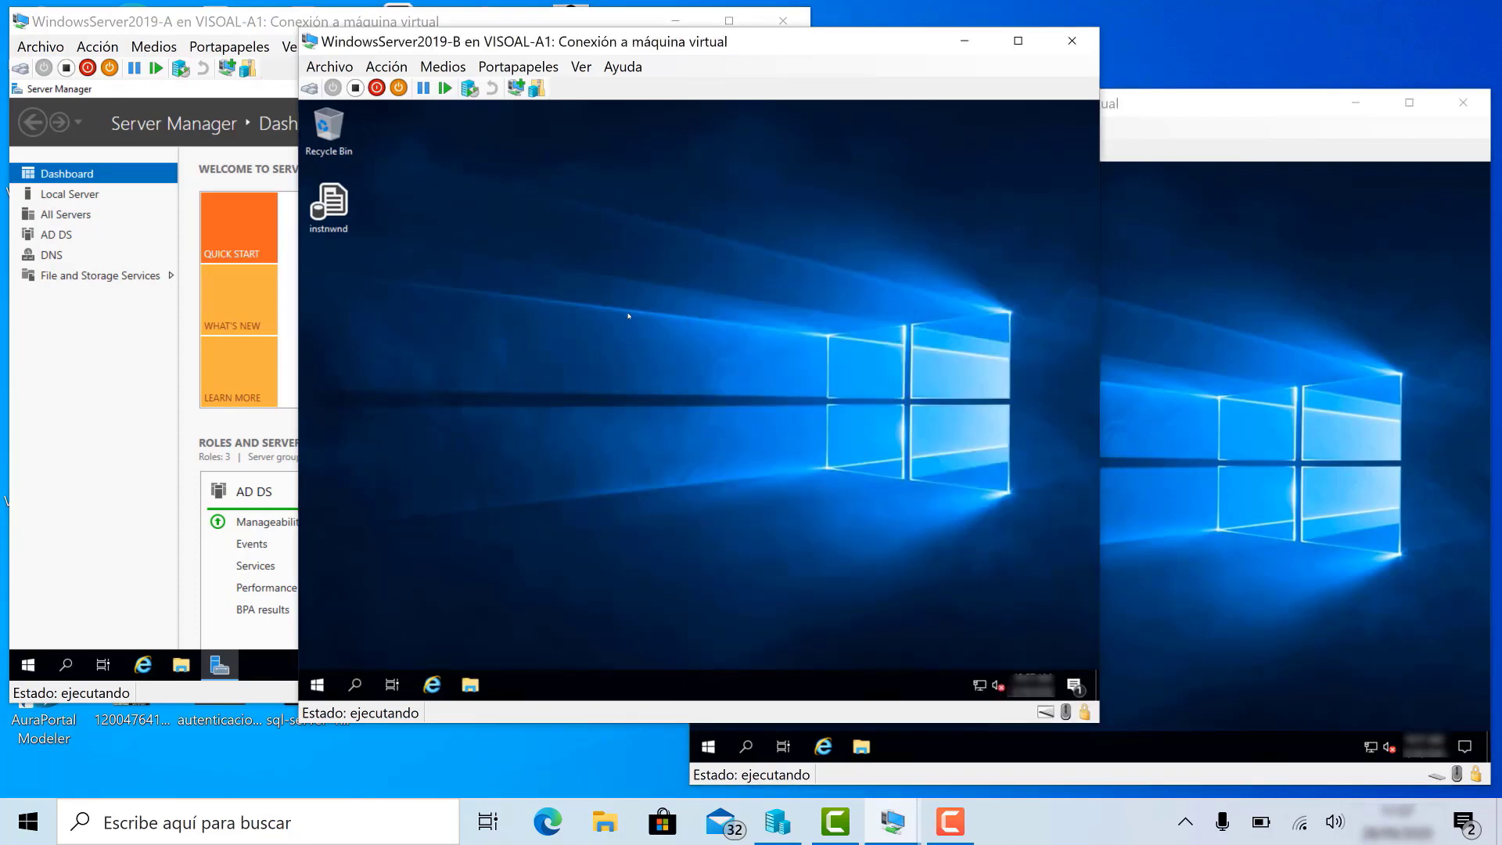
left_click(1233, 297)
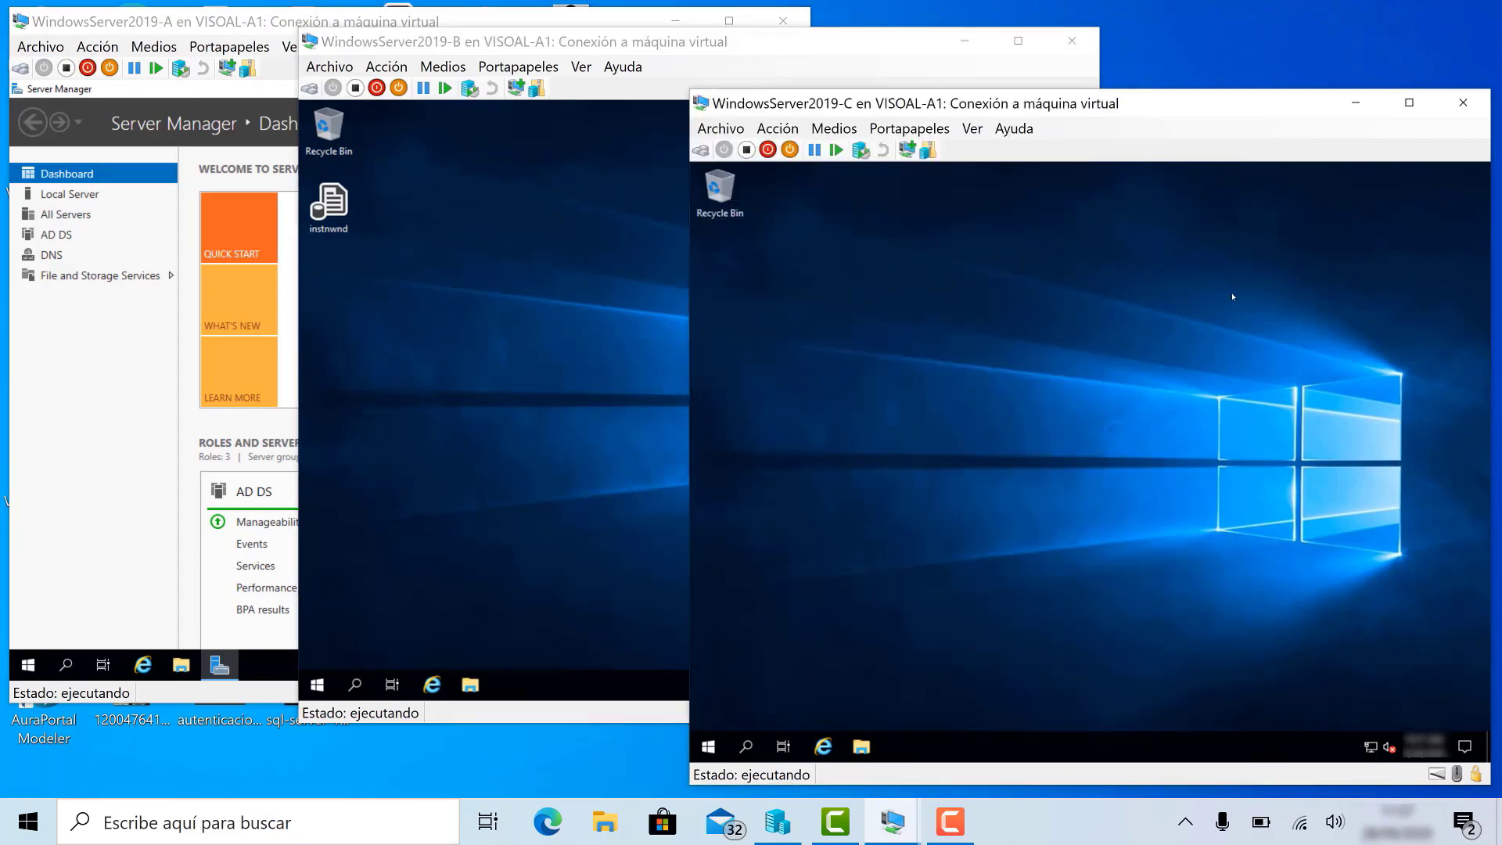
left_click(506, 443)
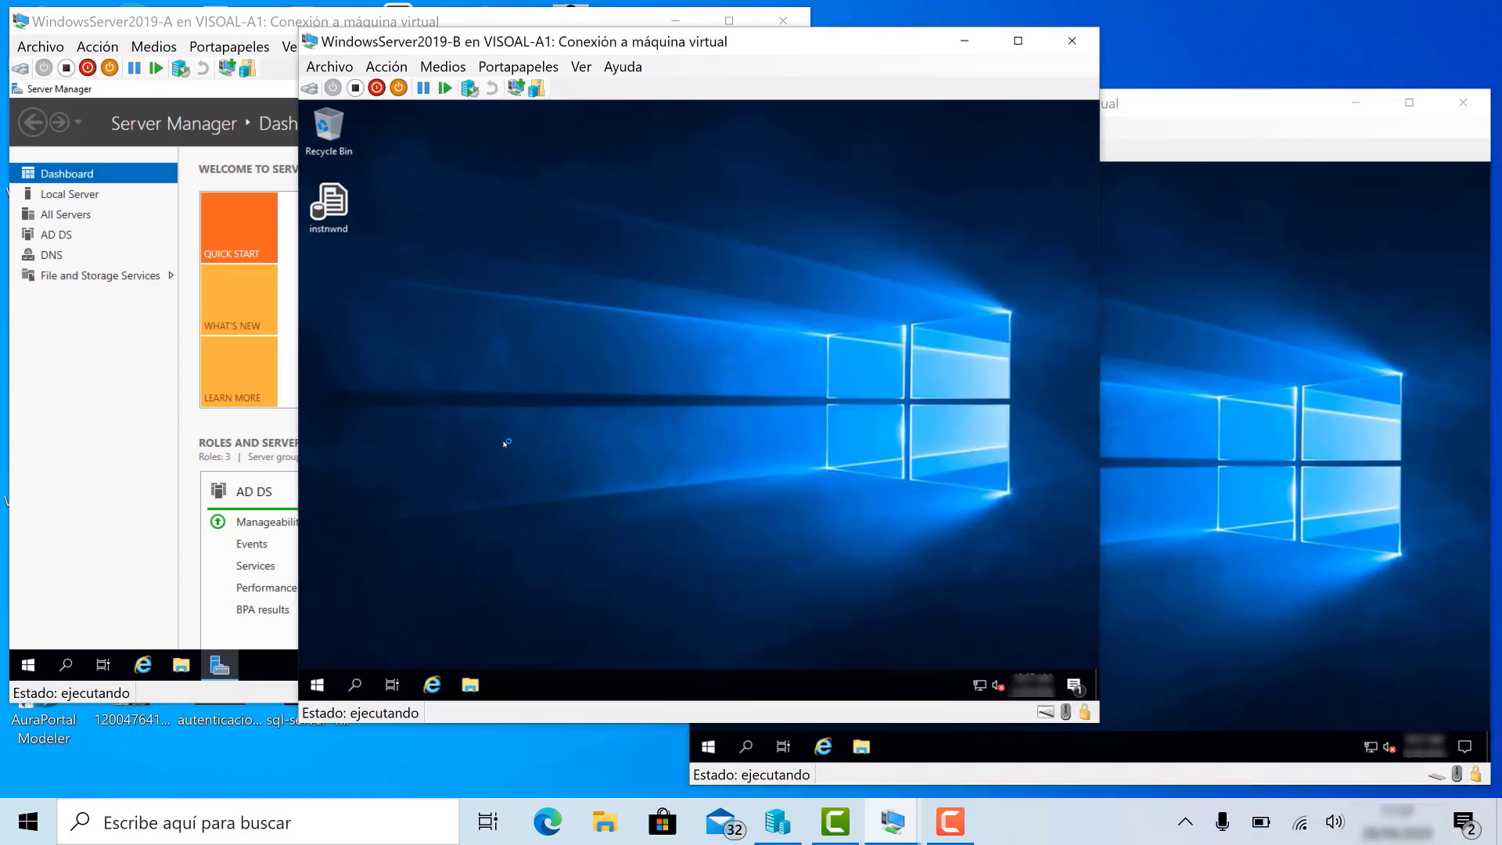
left_click(320, 687)
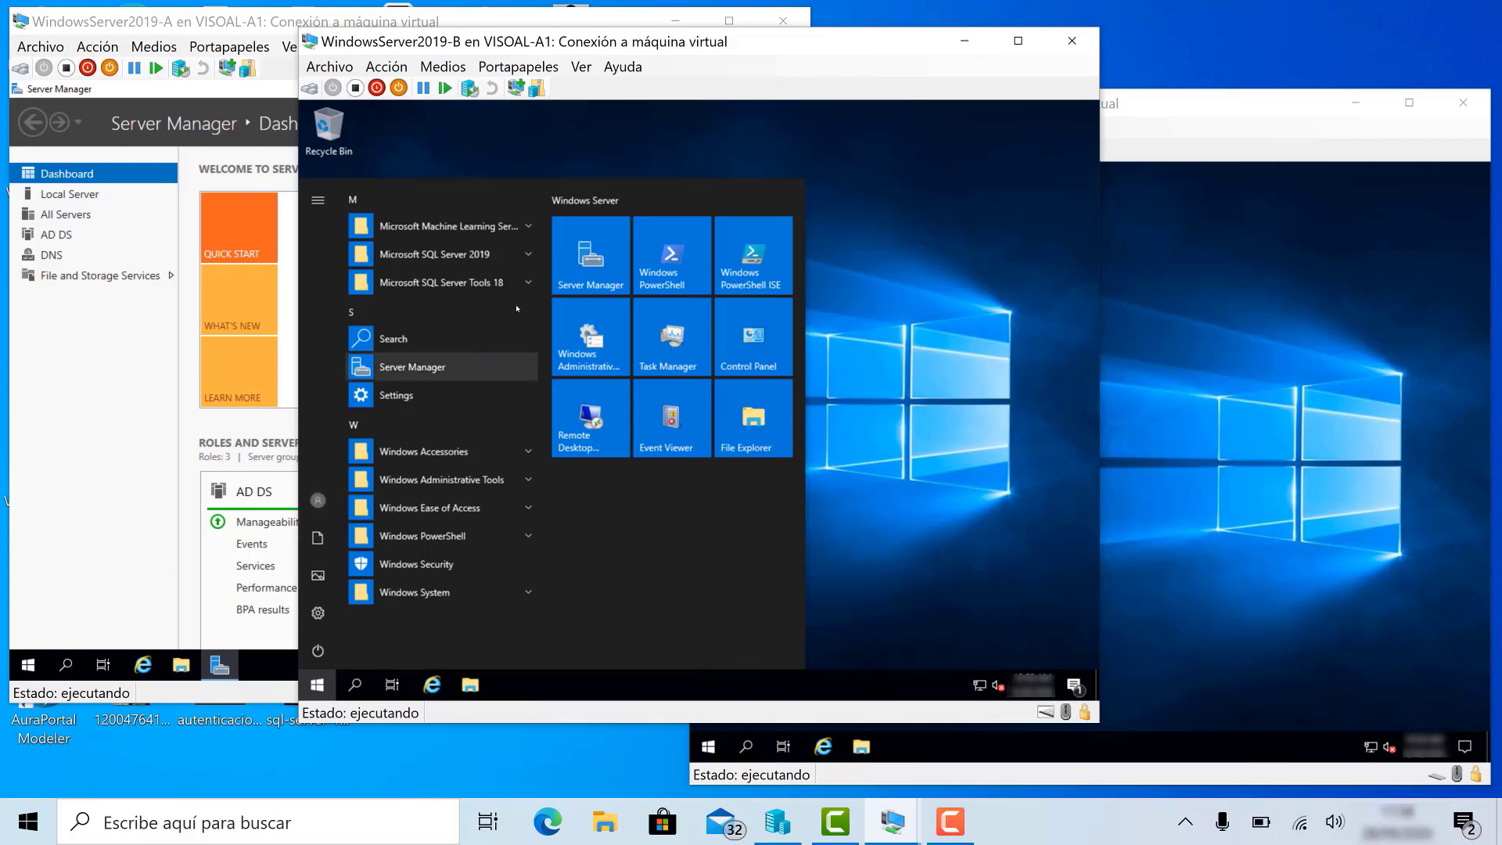
left_click(485, 282)
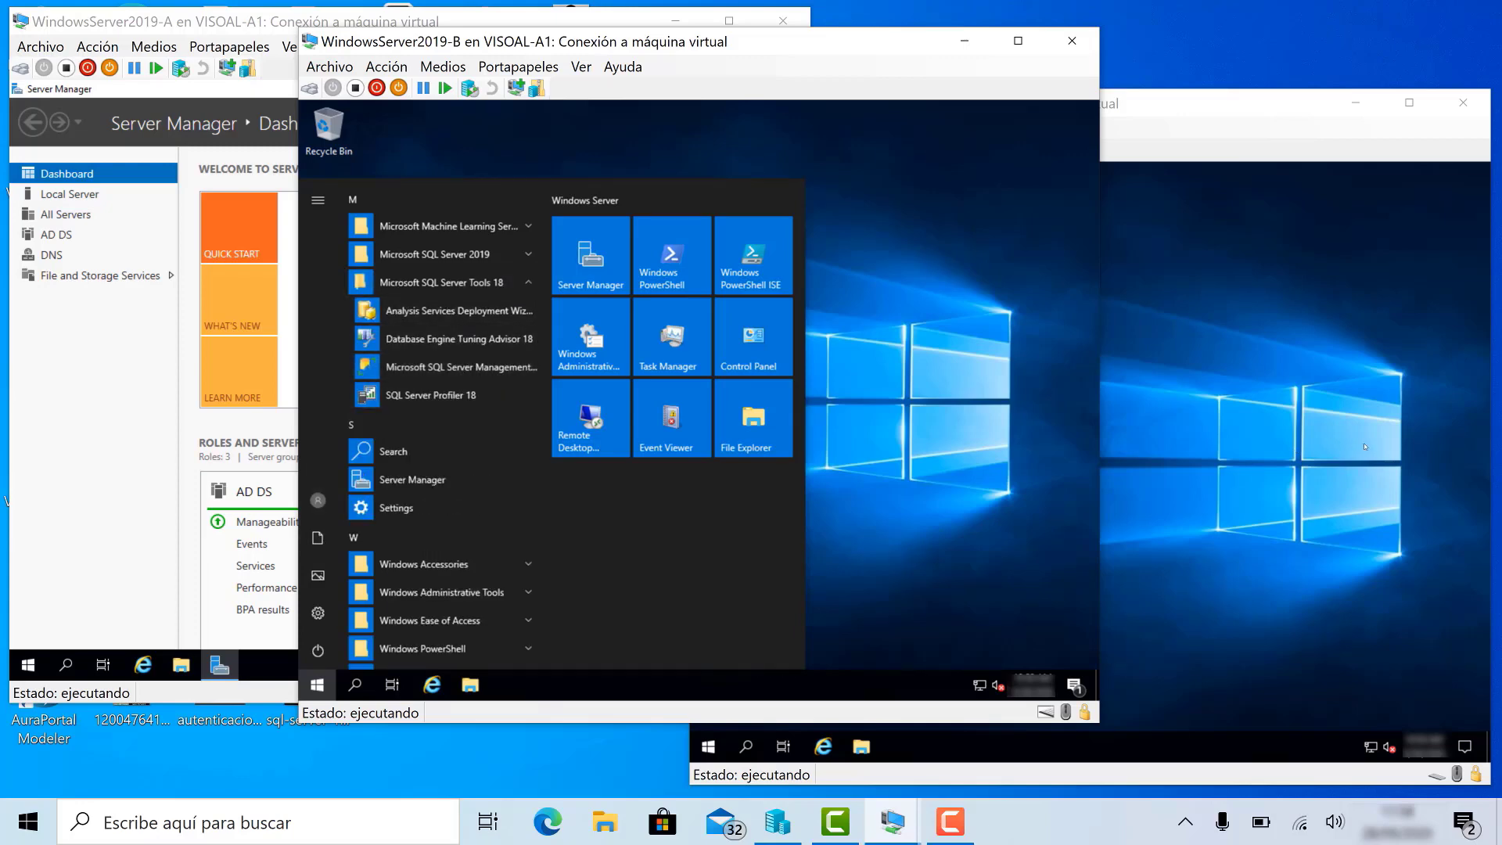
- List the SQL Server Tools 18 programs on server C, then return to server A
left_click(1338, 455)
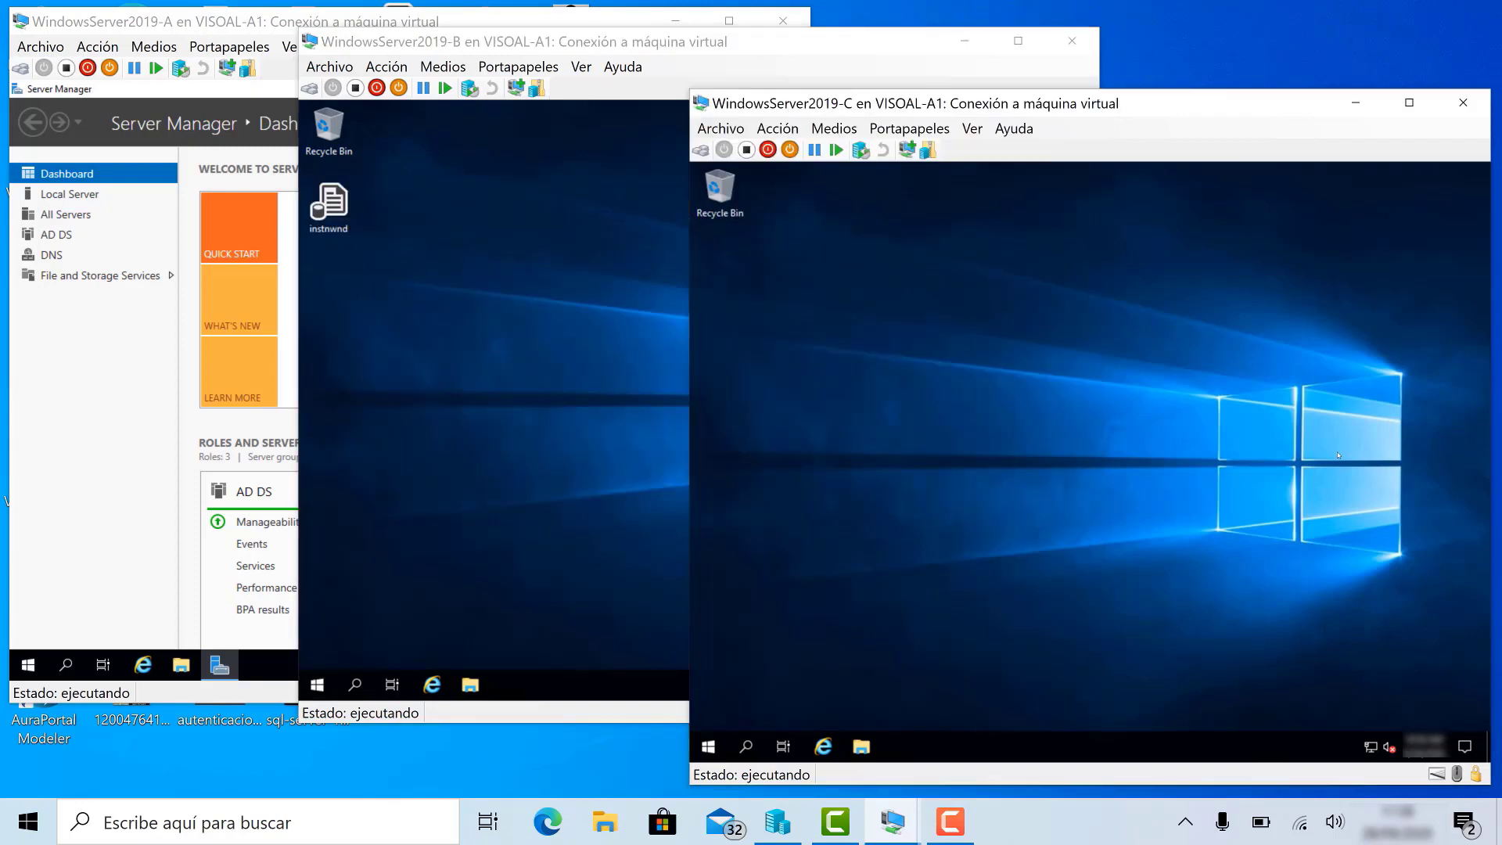
left_click(708, 746)
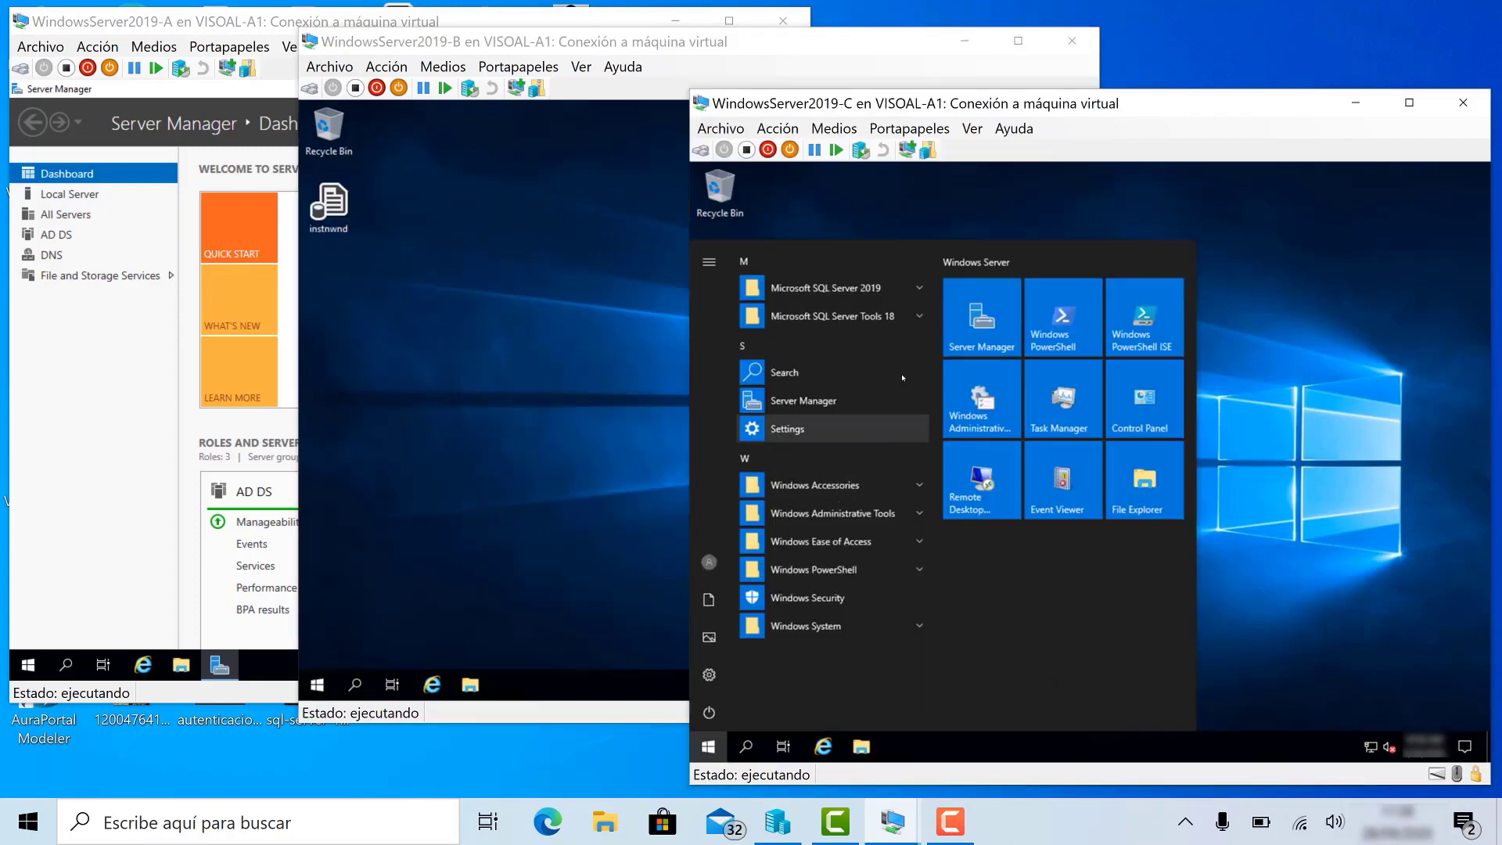
left_click(853, 316)
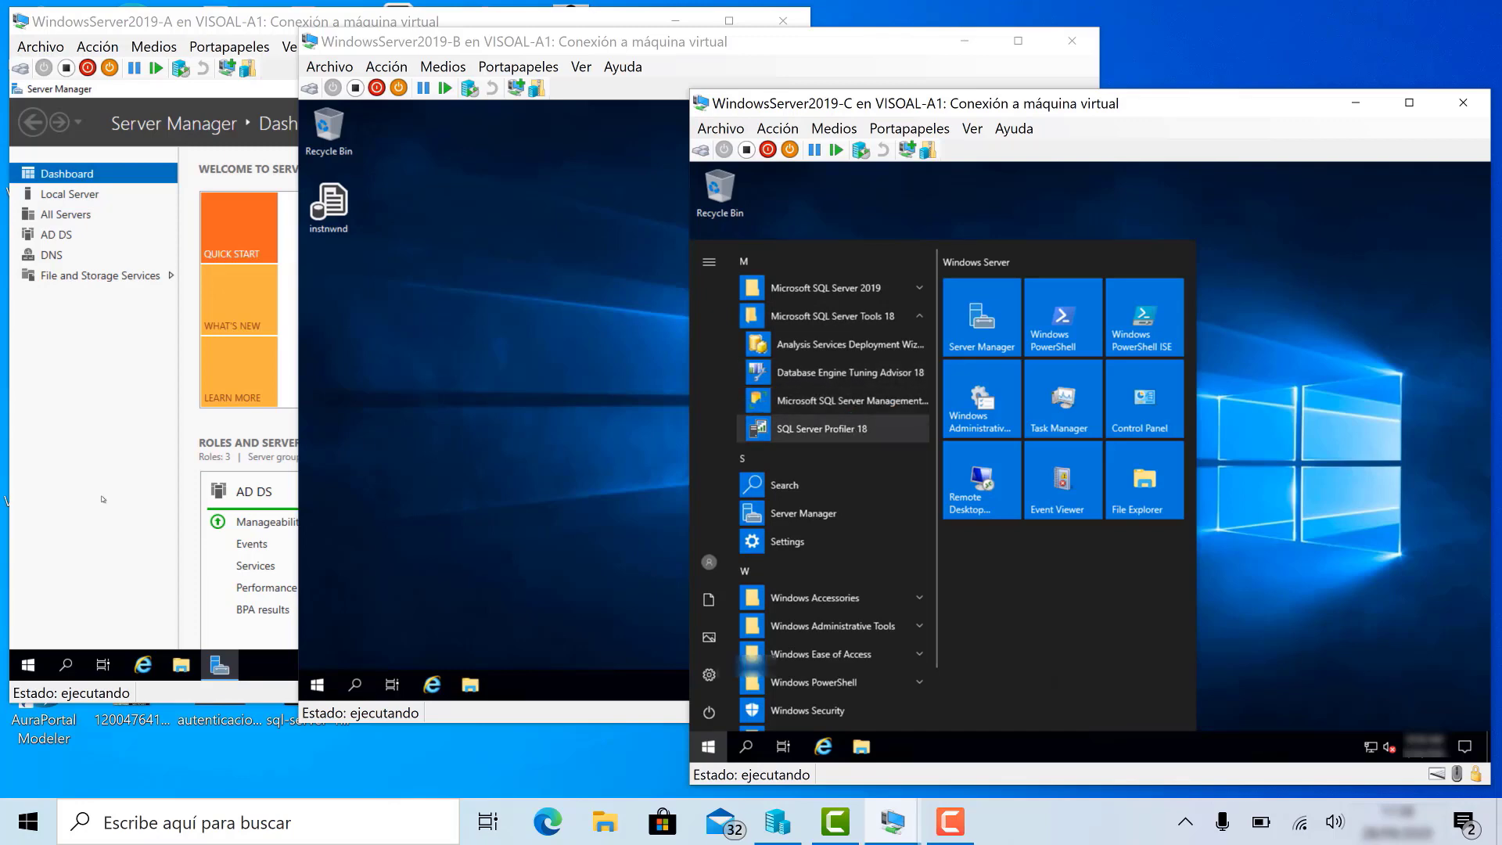
left_click(15, 558)
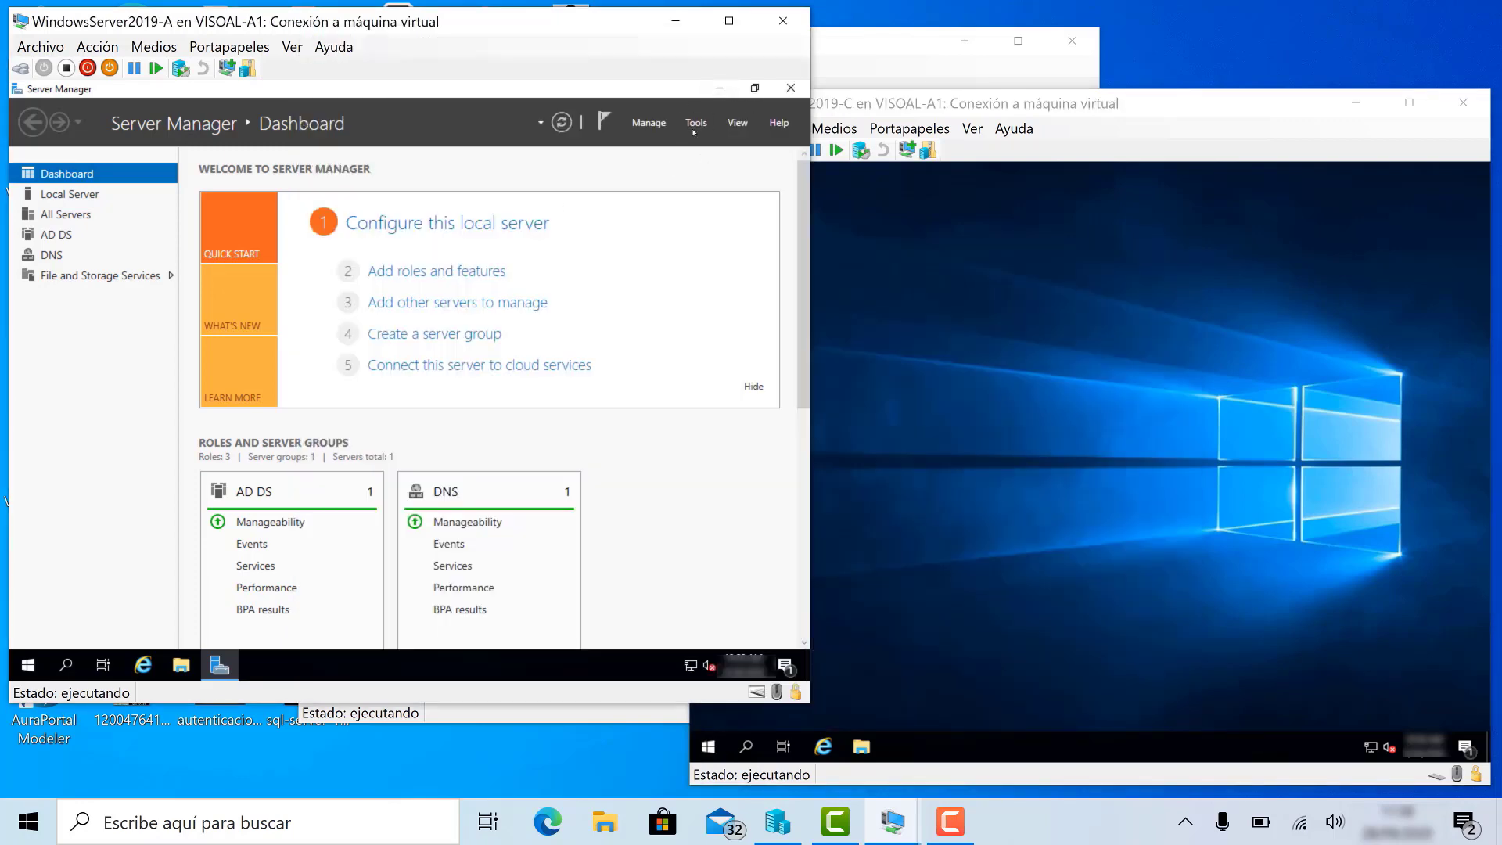
- Launch Active Directory Users and Computers from Server Manager's Tools menu on server A
left_click(696, 123)
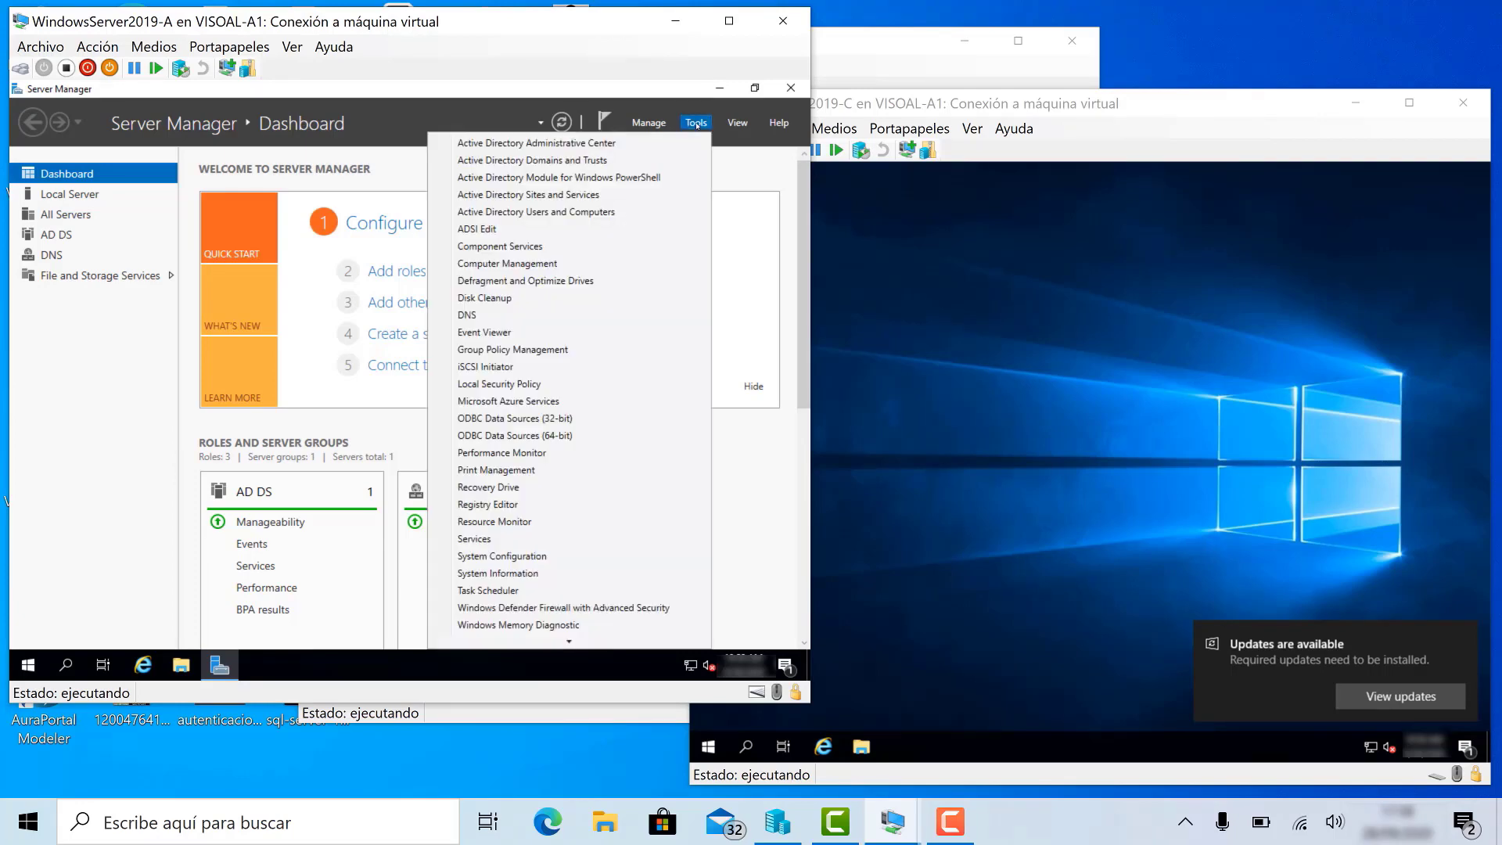
left_click(618, 220)
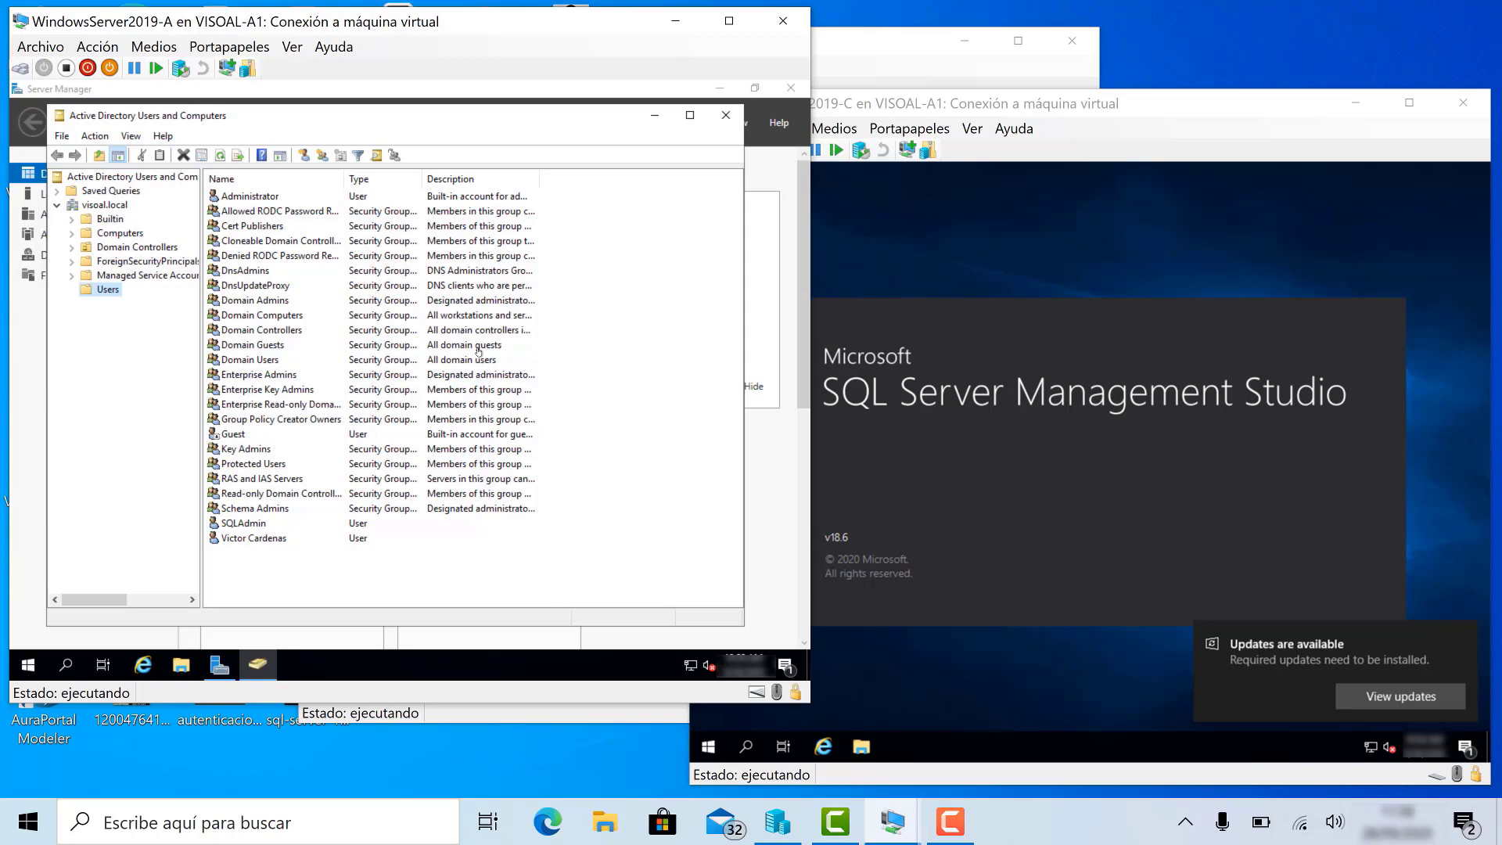
left_click(870, 44)
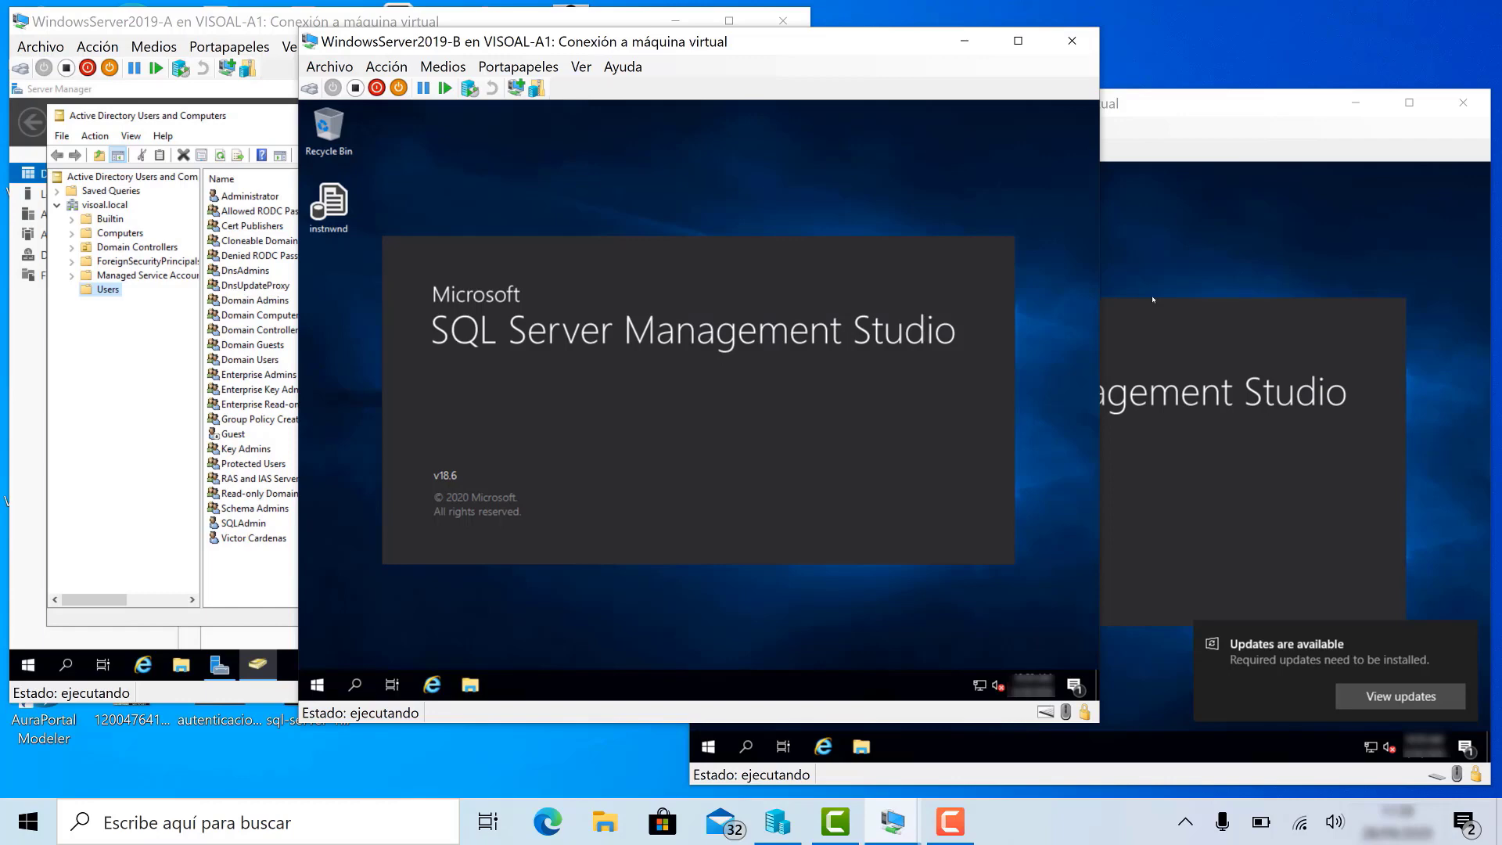
left_click(291, 21)
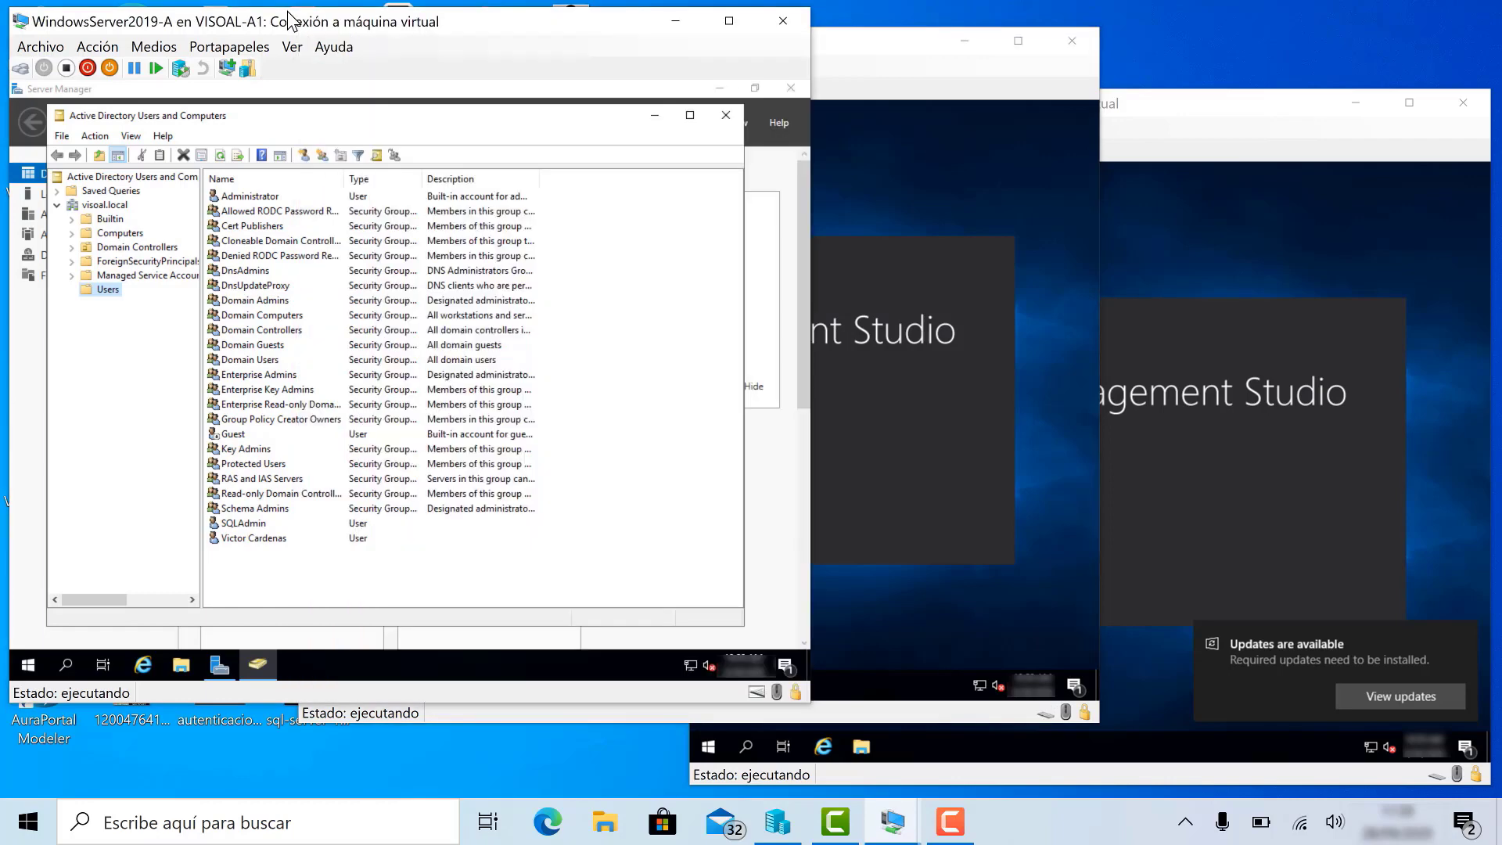
- Start a new user in Users with the person's first name, last name and logon name
right_click(277, 563)
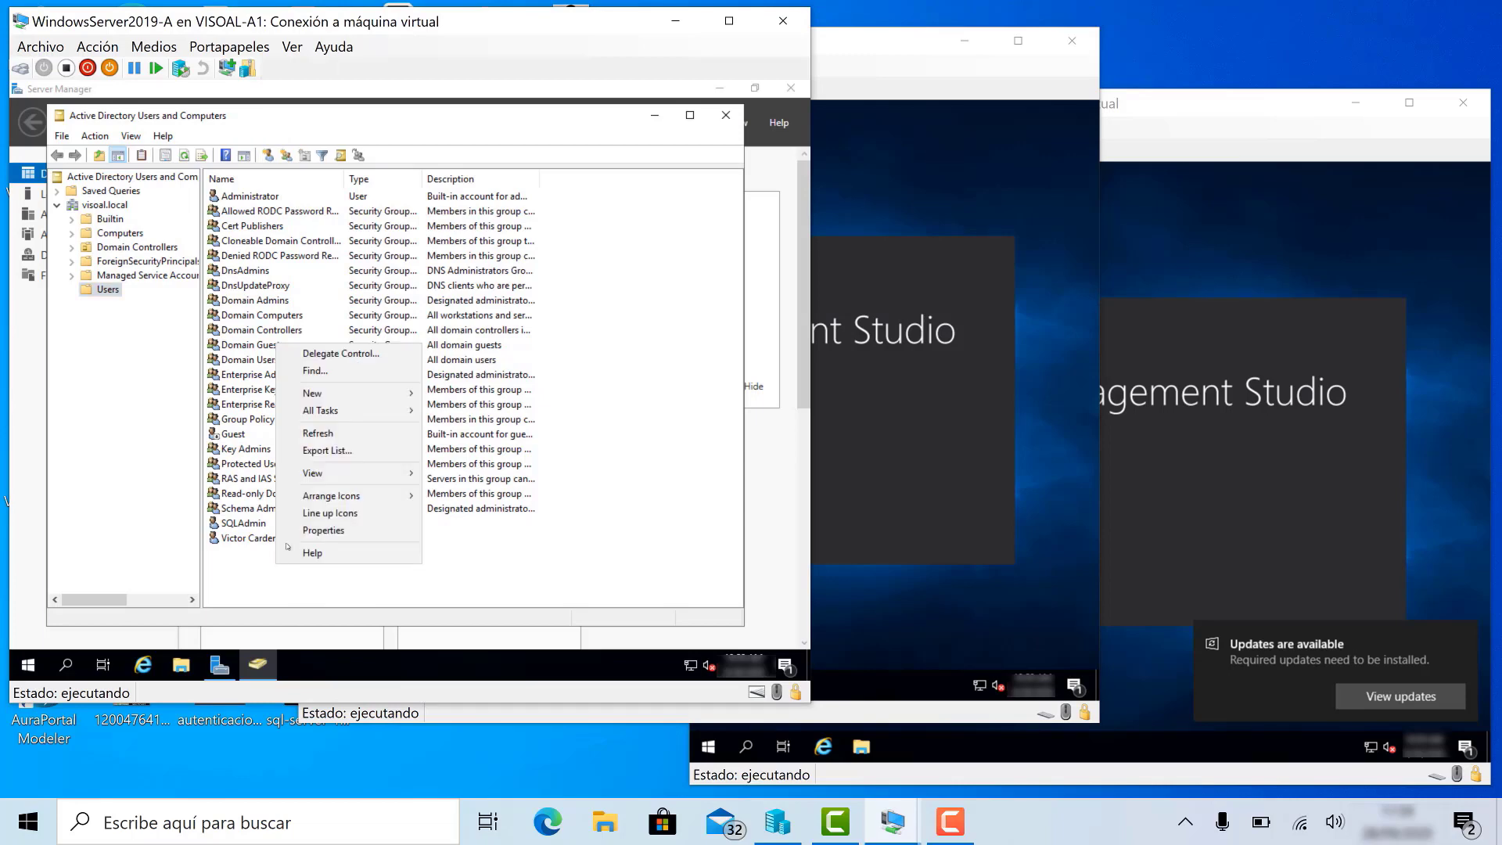
mouse_move(344, 394)
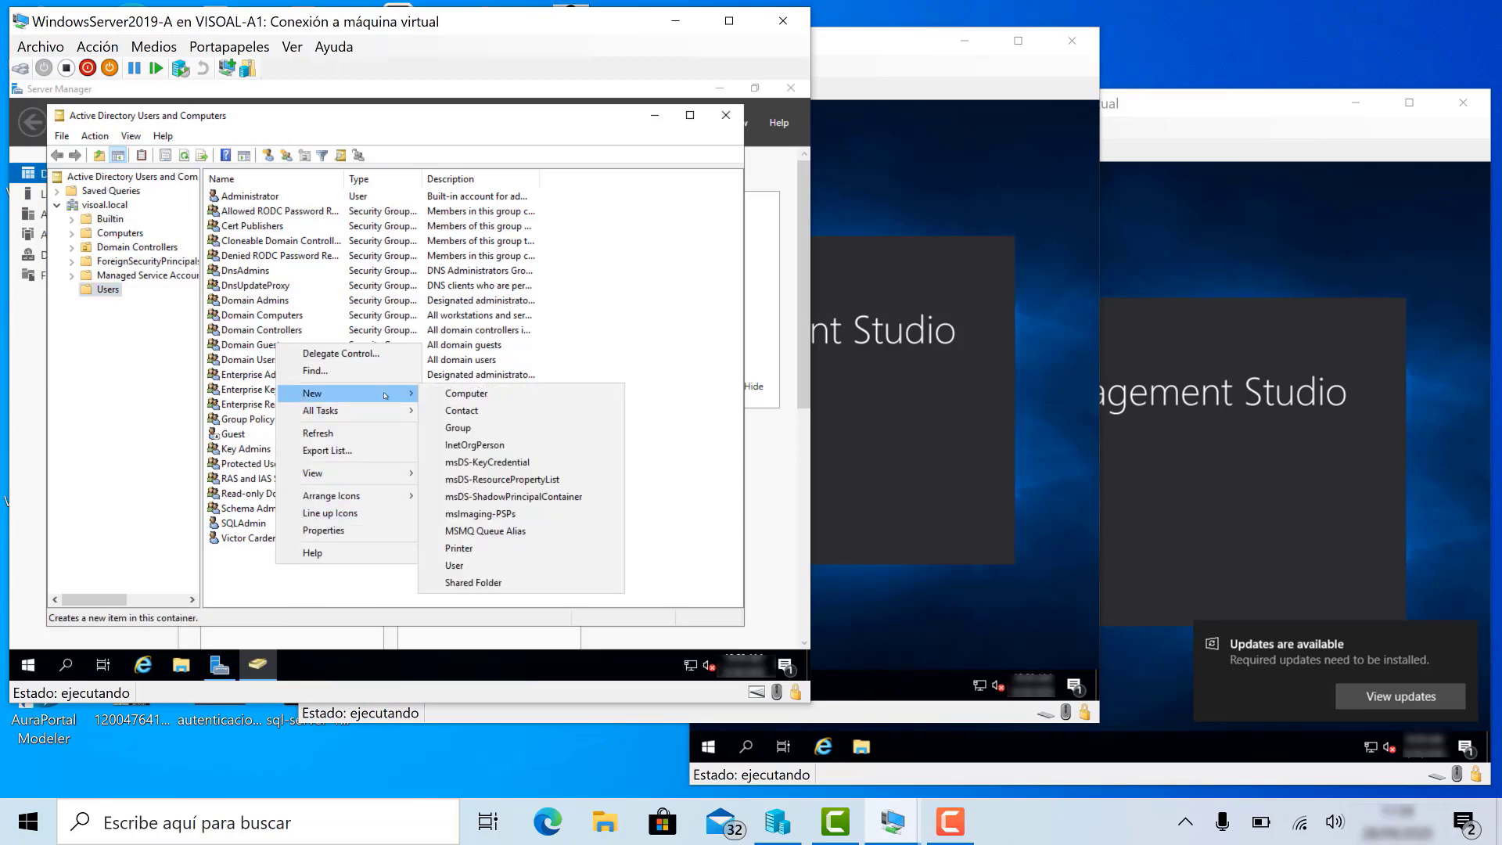
left_click(500, 566)
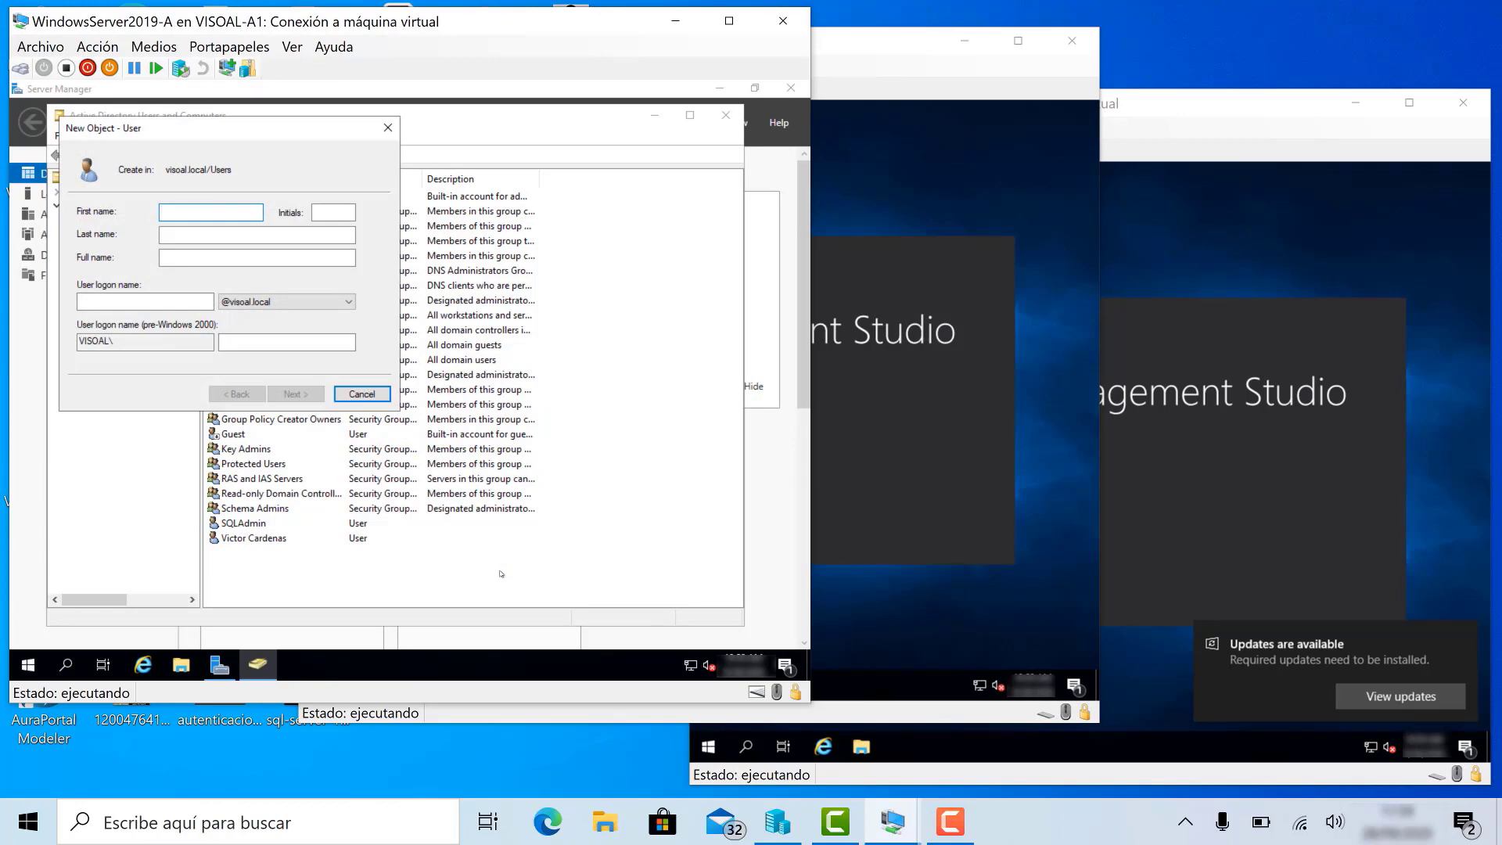
key("Tab")
key("Tab")
key("Tab")
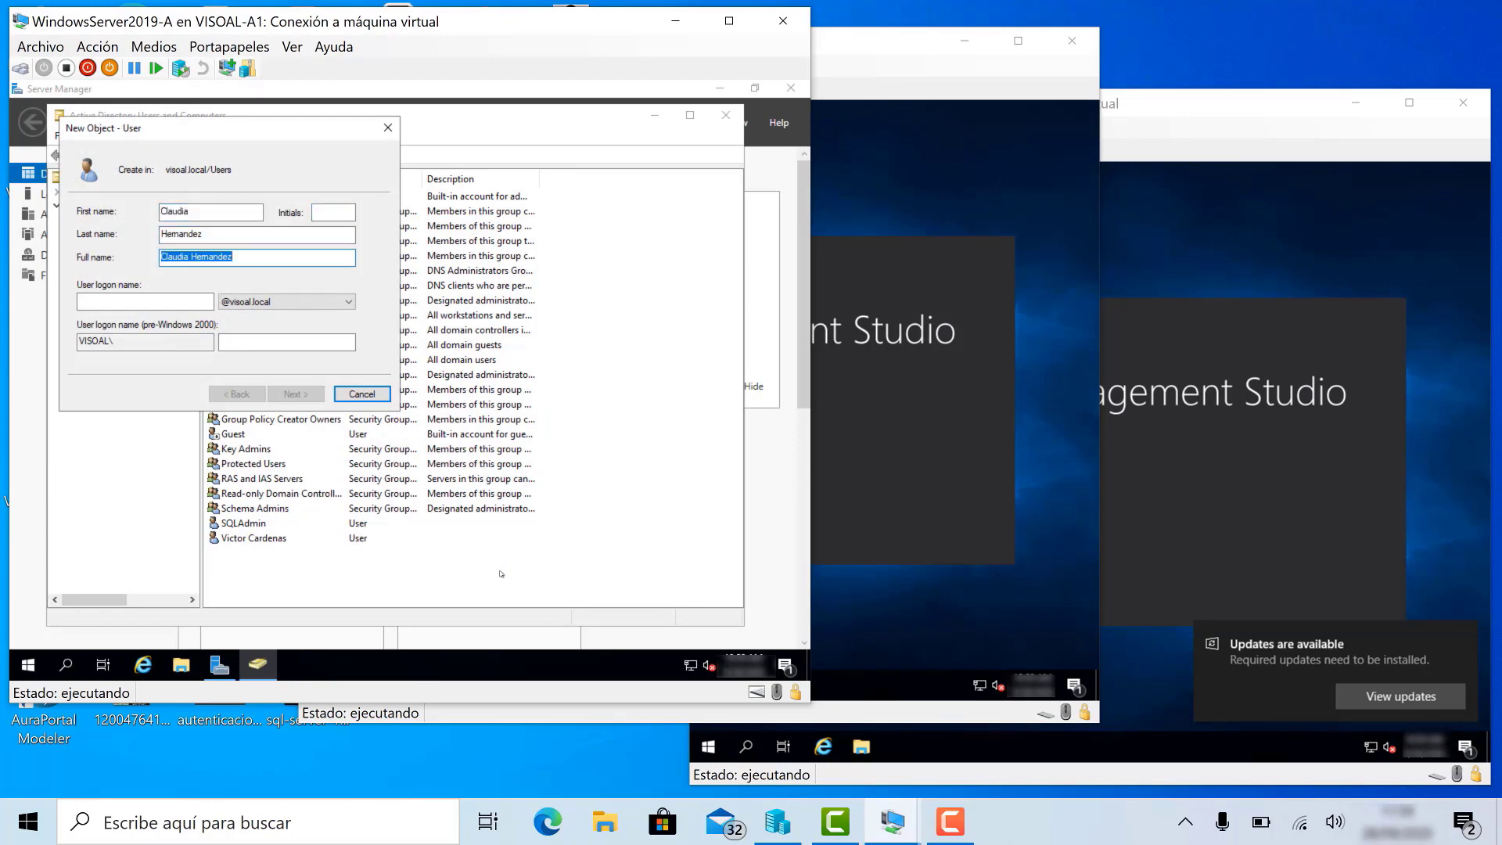
left_click(170, 301)
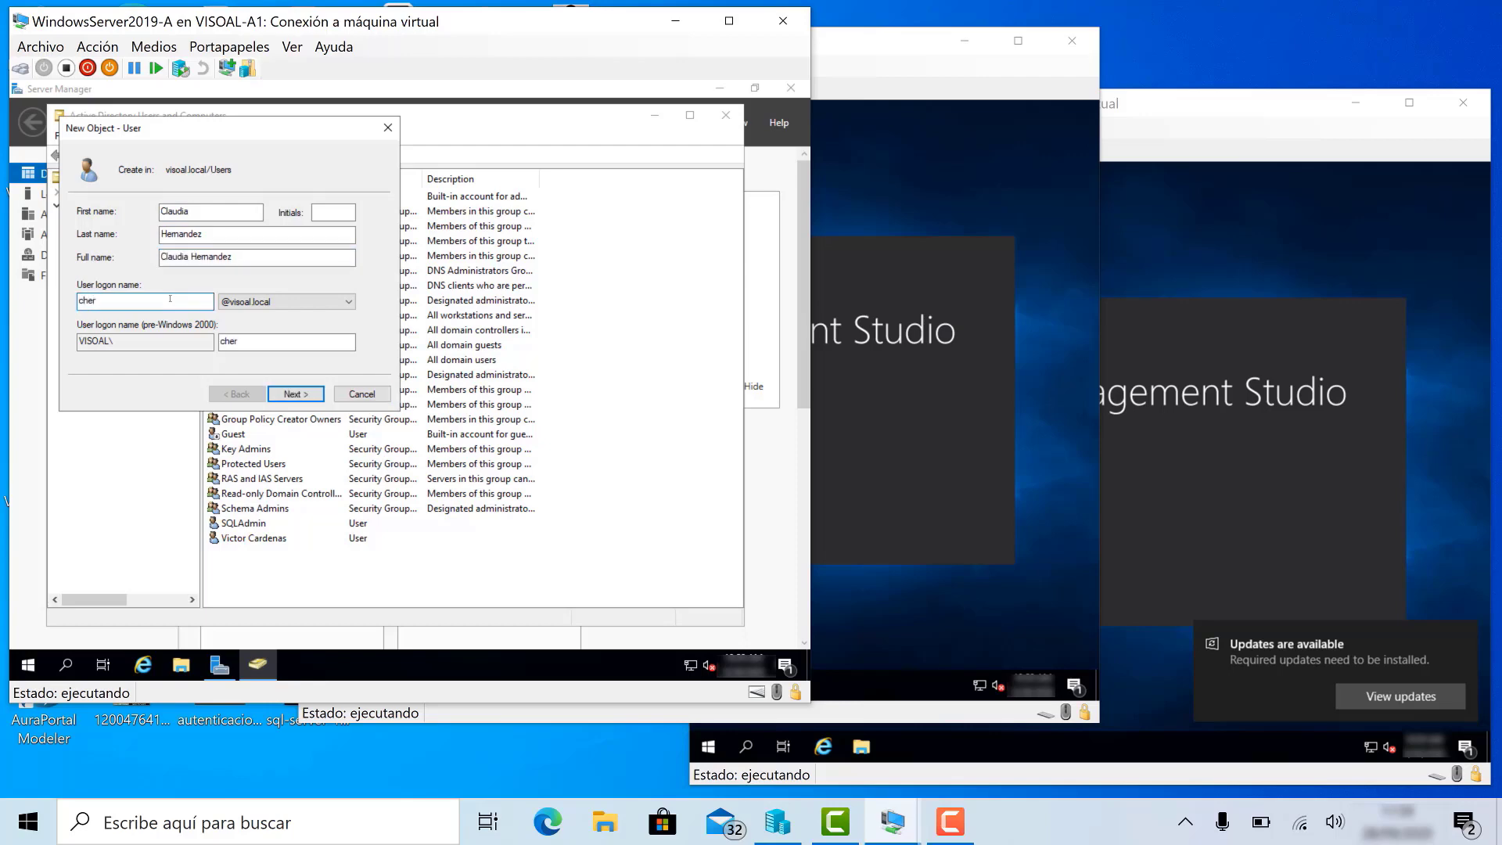
- Enter and confirm the initial password, then finish creating the account
left_click(291, 395)
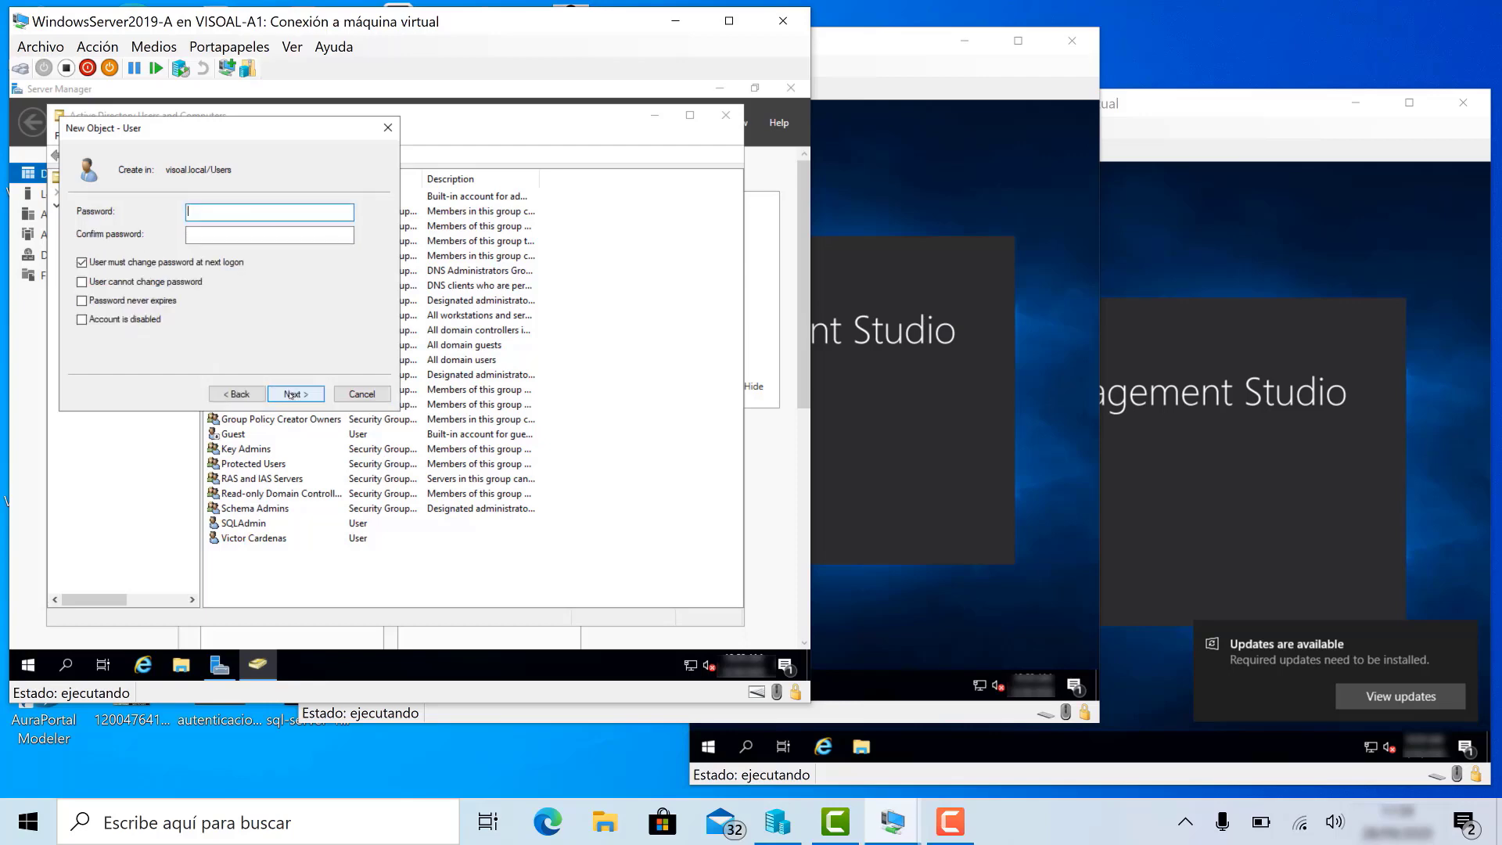
type("P")
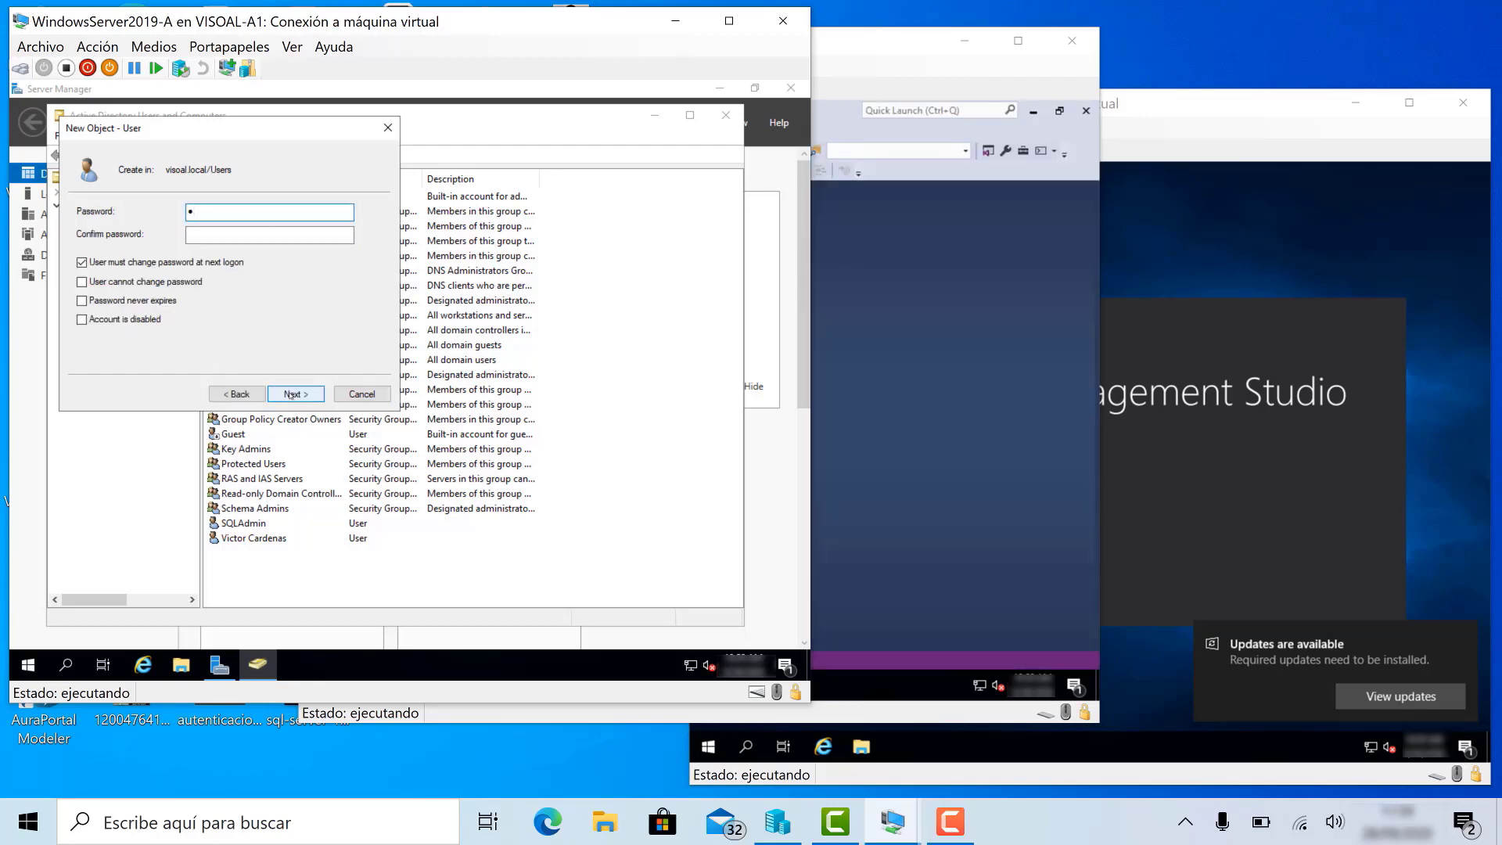
type("@ssw0rd")
key("Tab")
type("P")
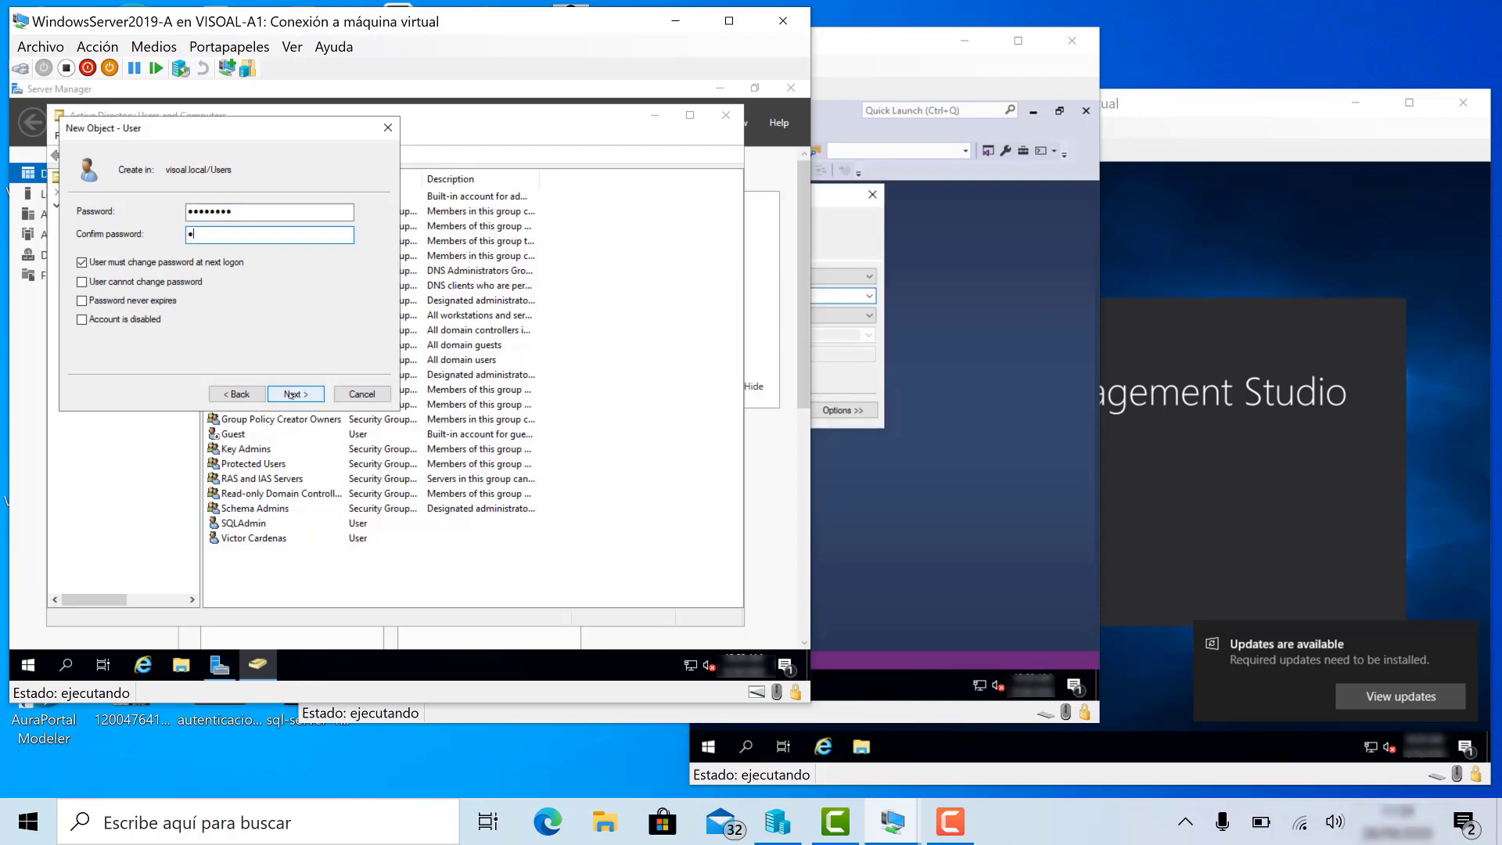
type("@ssw0rd")
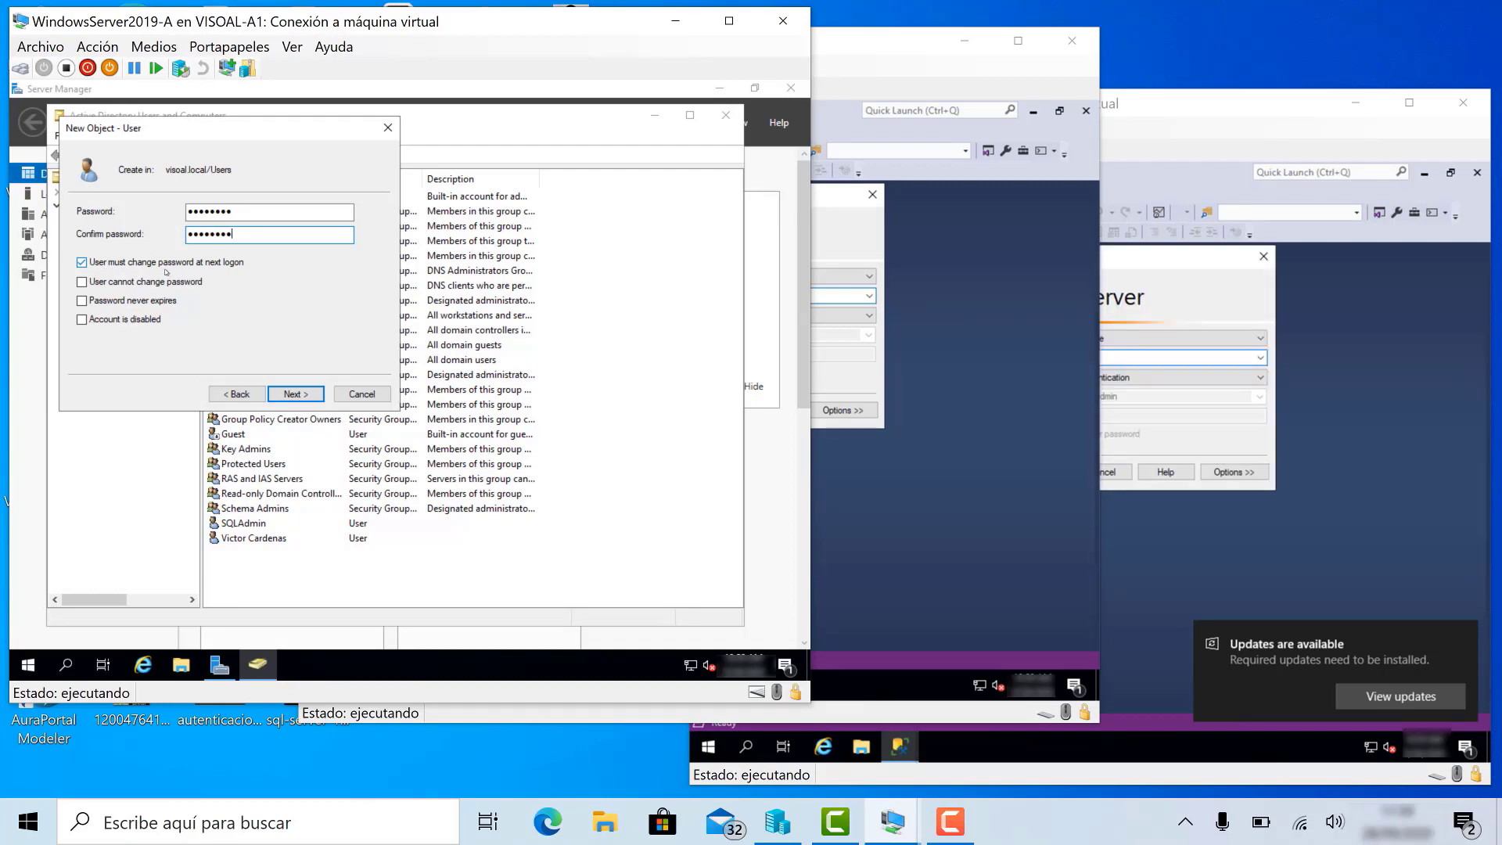
left_click(302, 395)
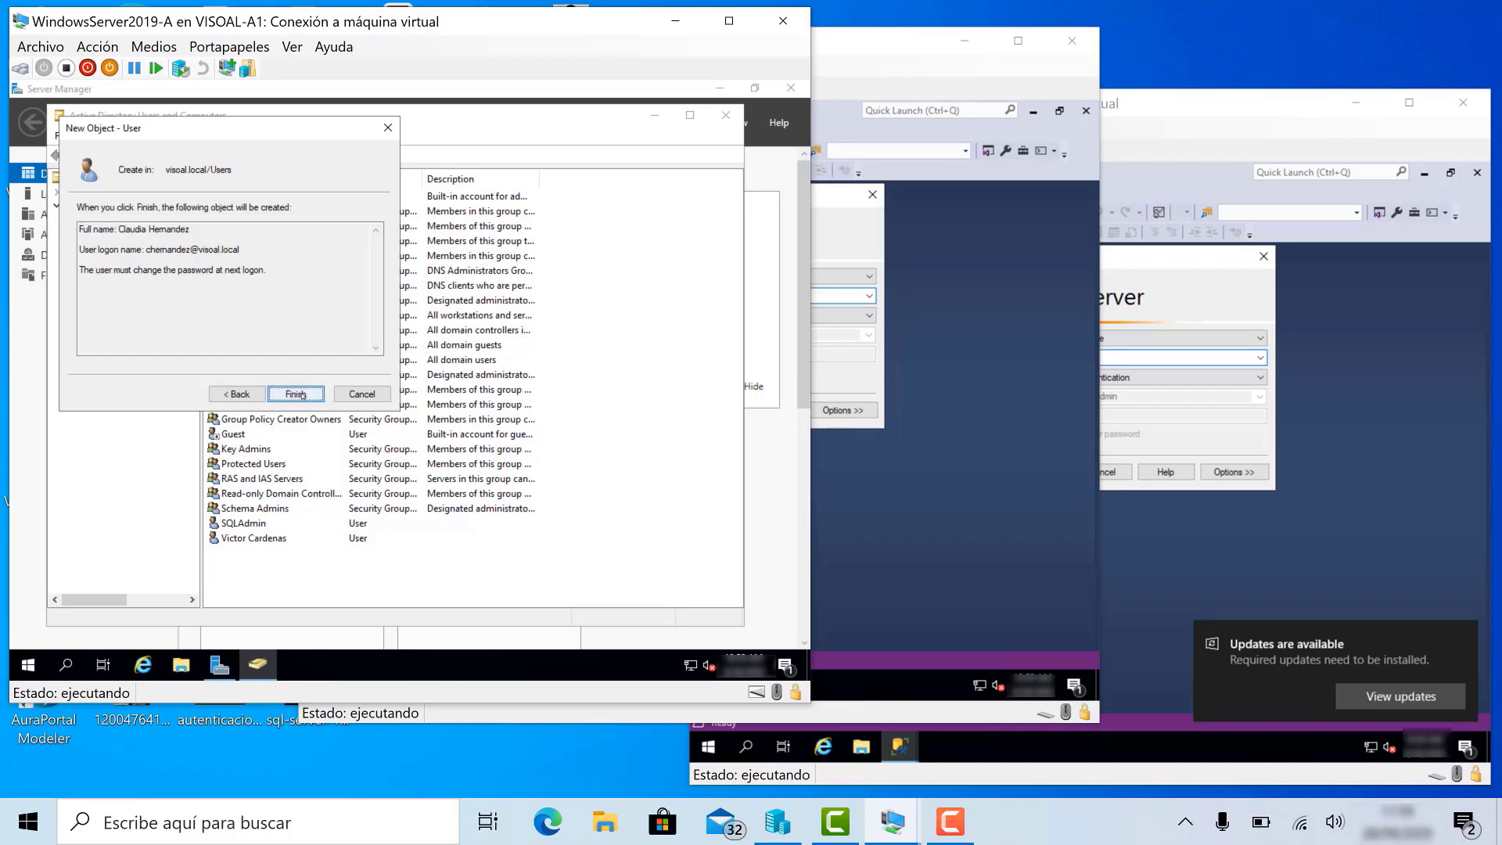
left_click(302, 395)
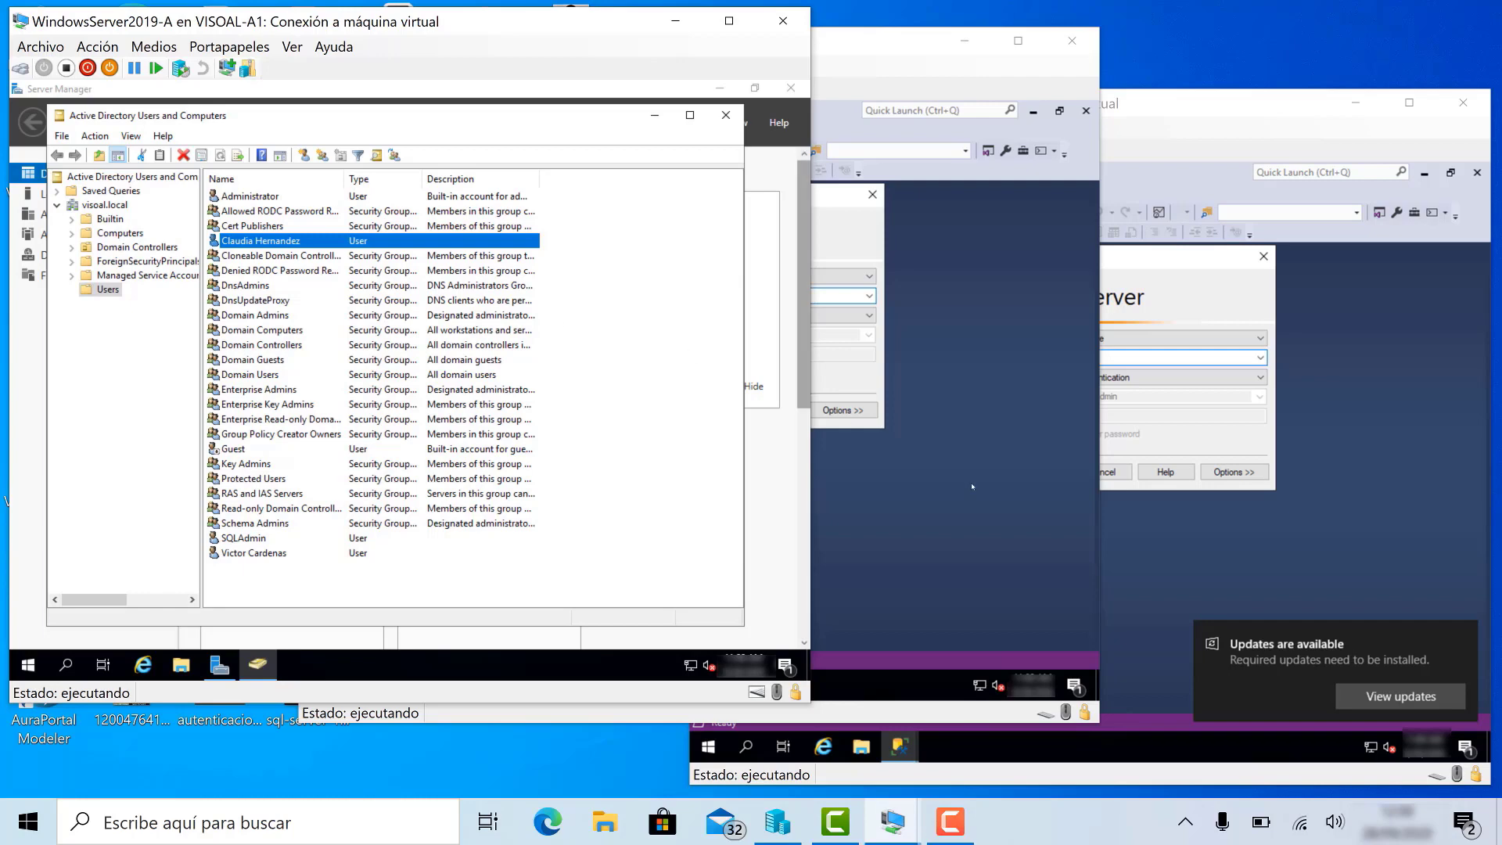
- Connect server B to BASEDATOS with Windows Authentication and cancel server C's connection prompt
key("alt+Tab")
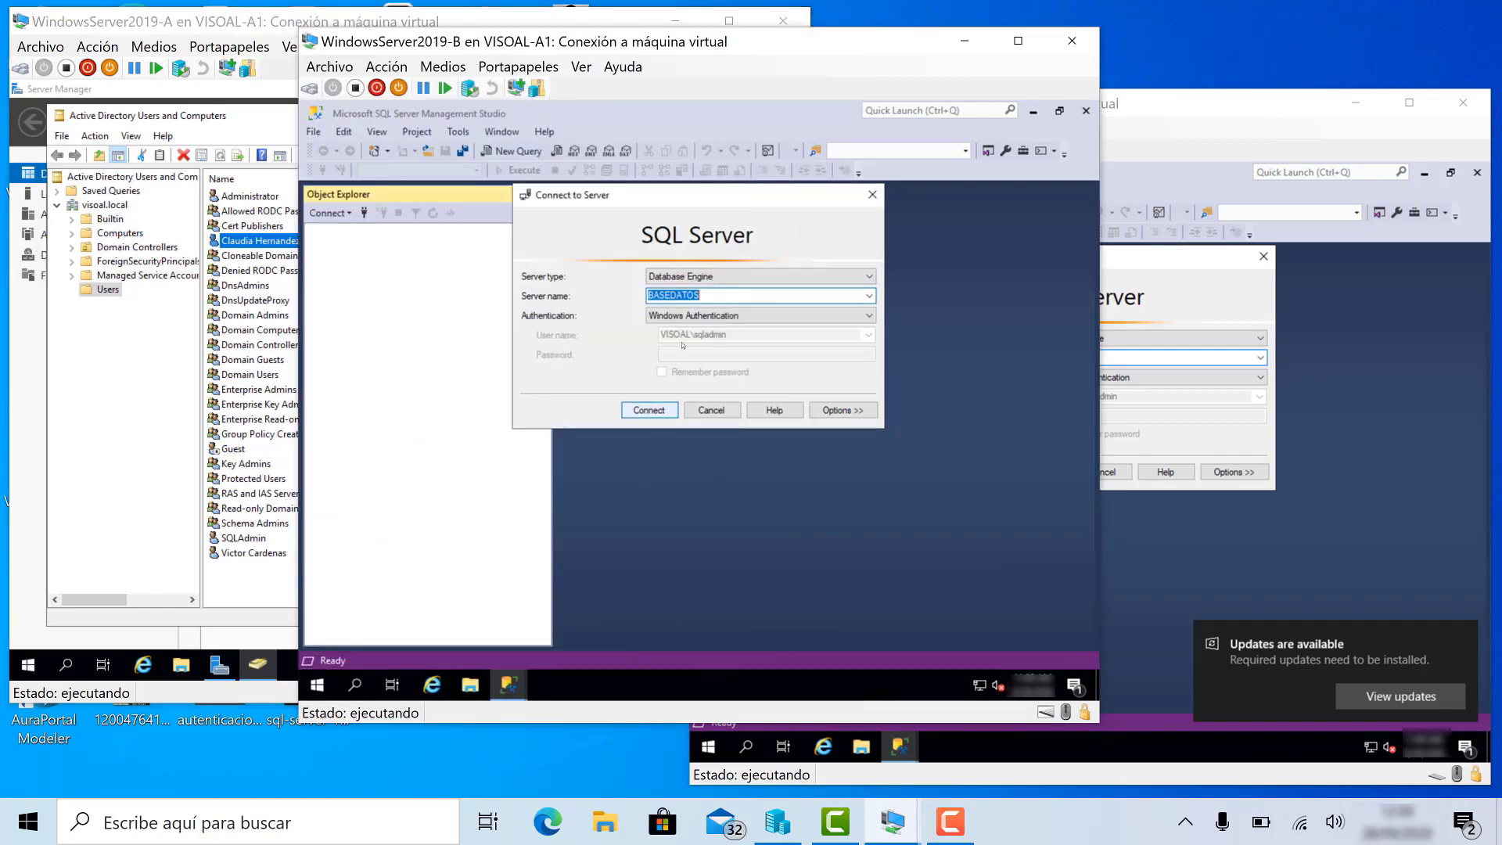
left_click(669, 409)
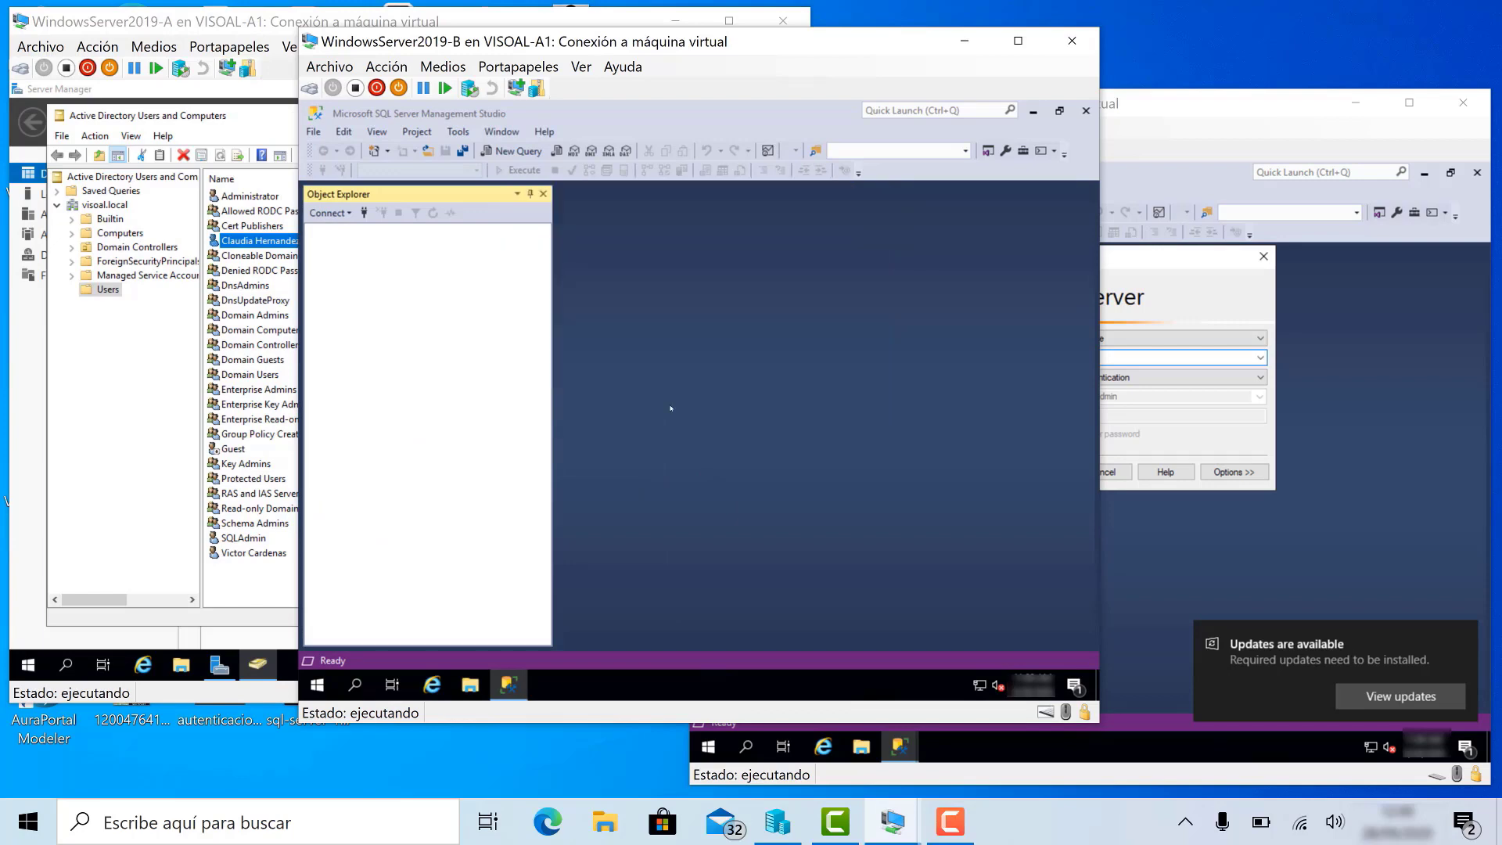
left_click(1212, 295)
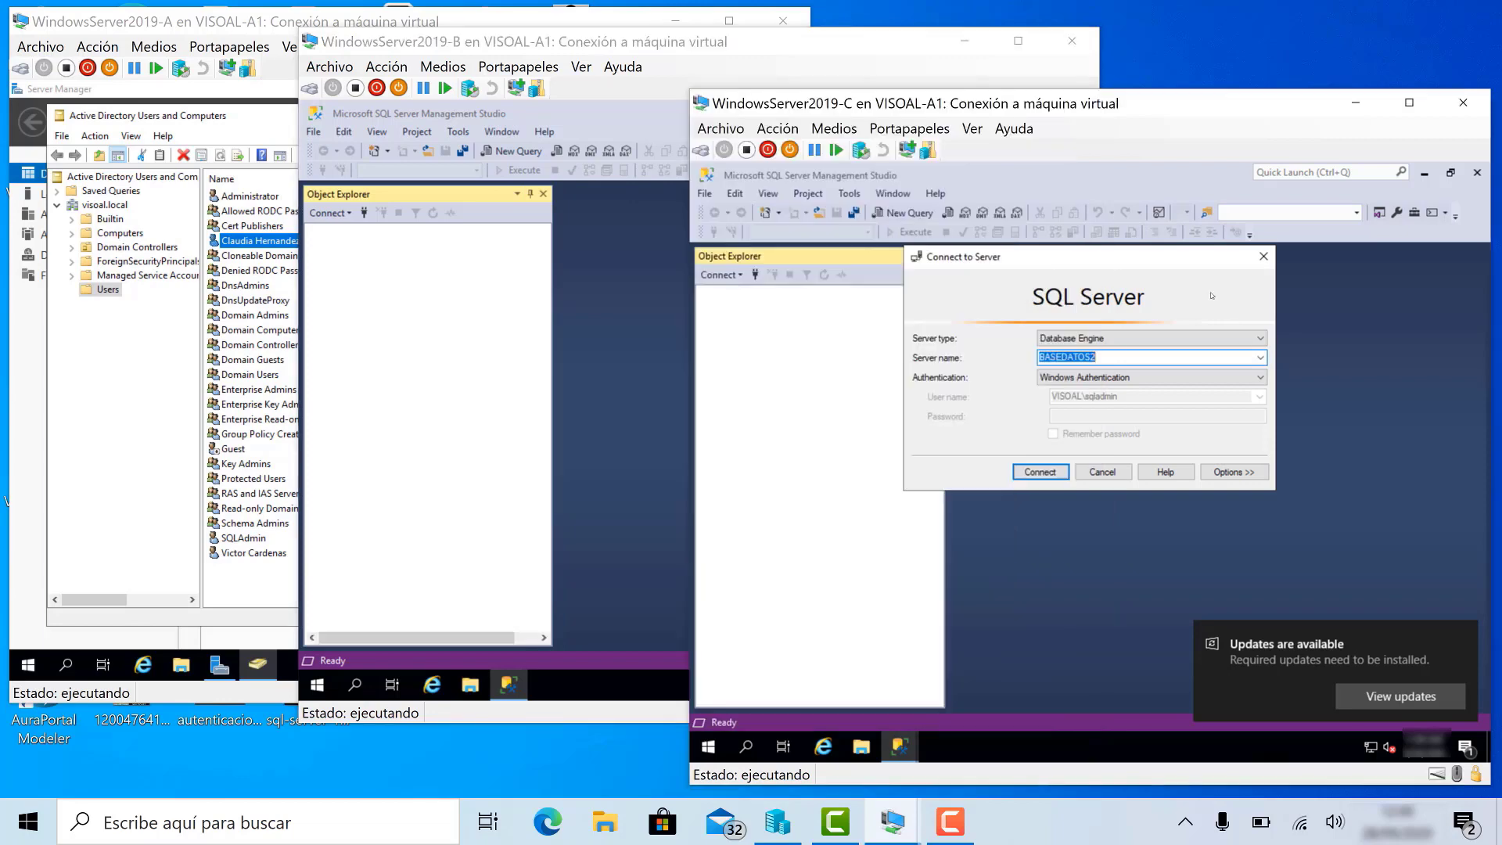
left_click(1102, 472)
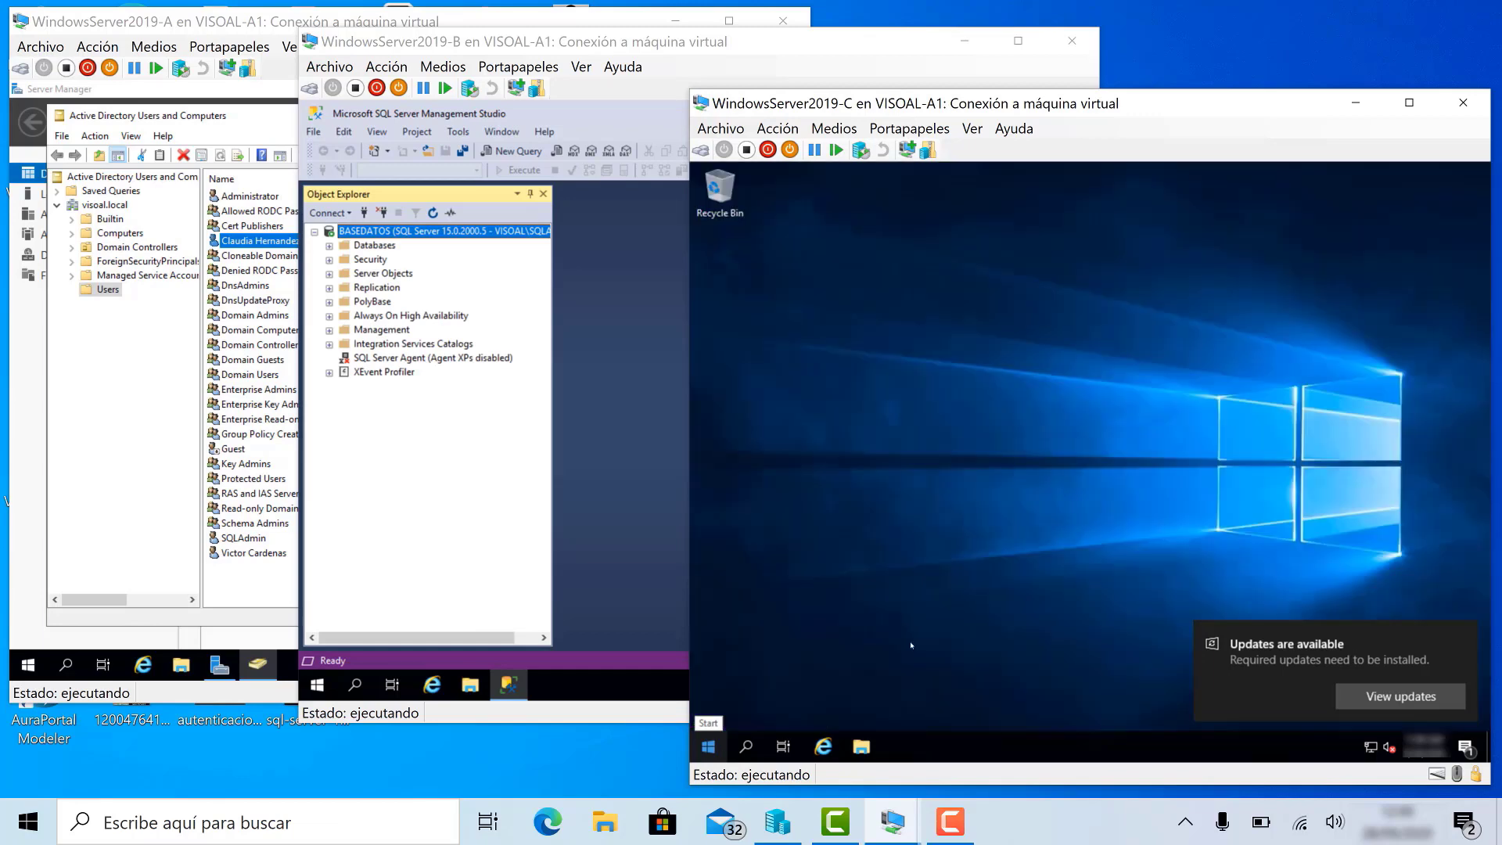
- Sign out of the administrator session and send Ctrl+Alt+Del to the machine
left_click(707, 748)
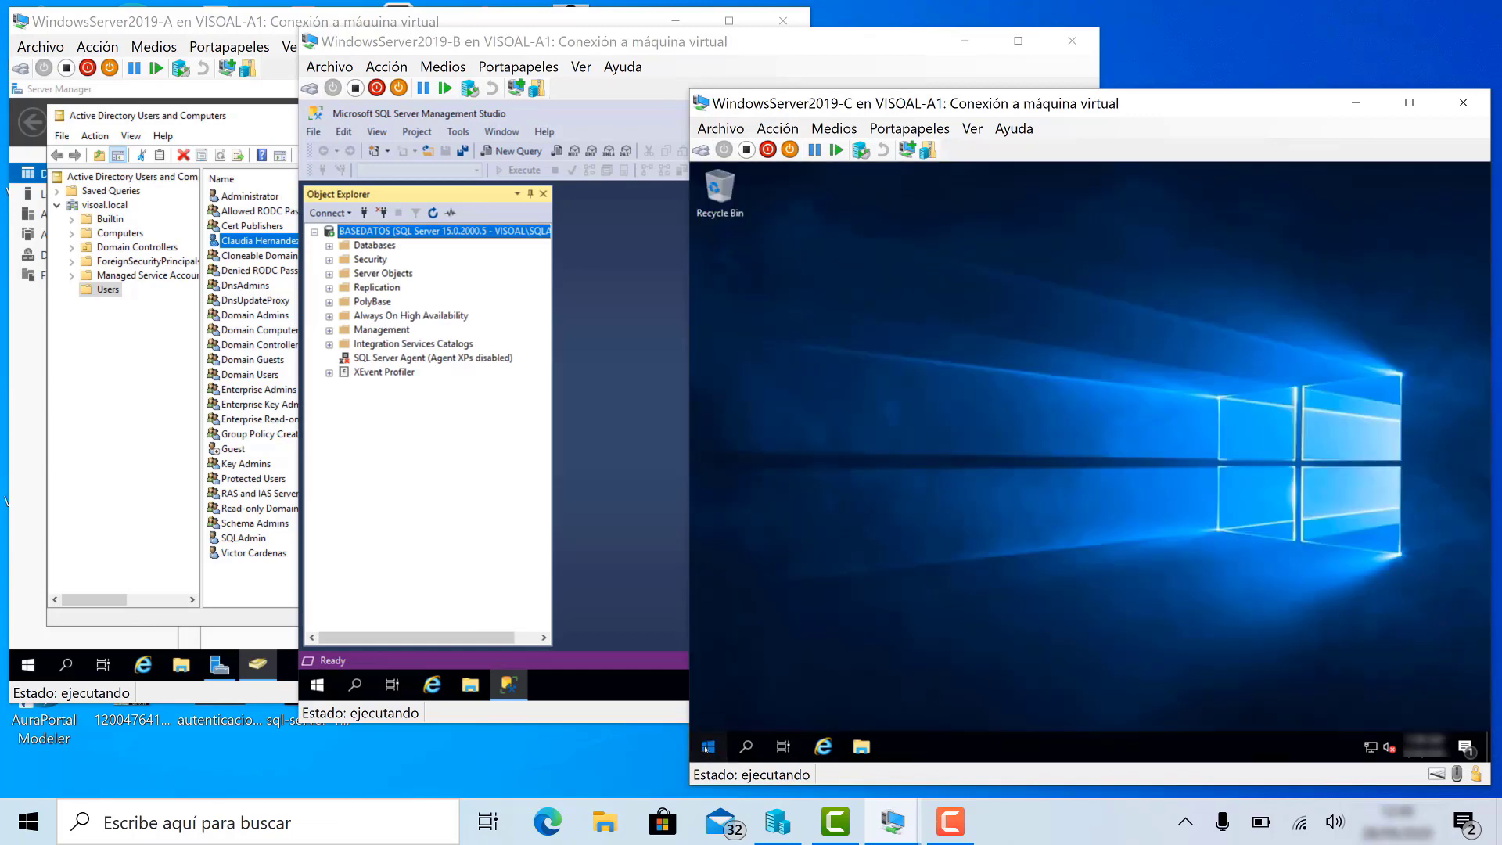
left_click(709, 562)
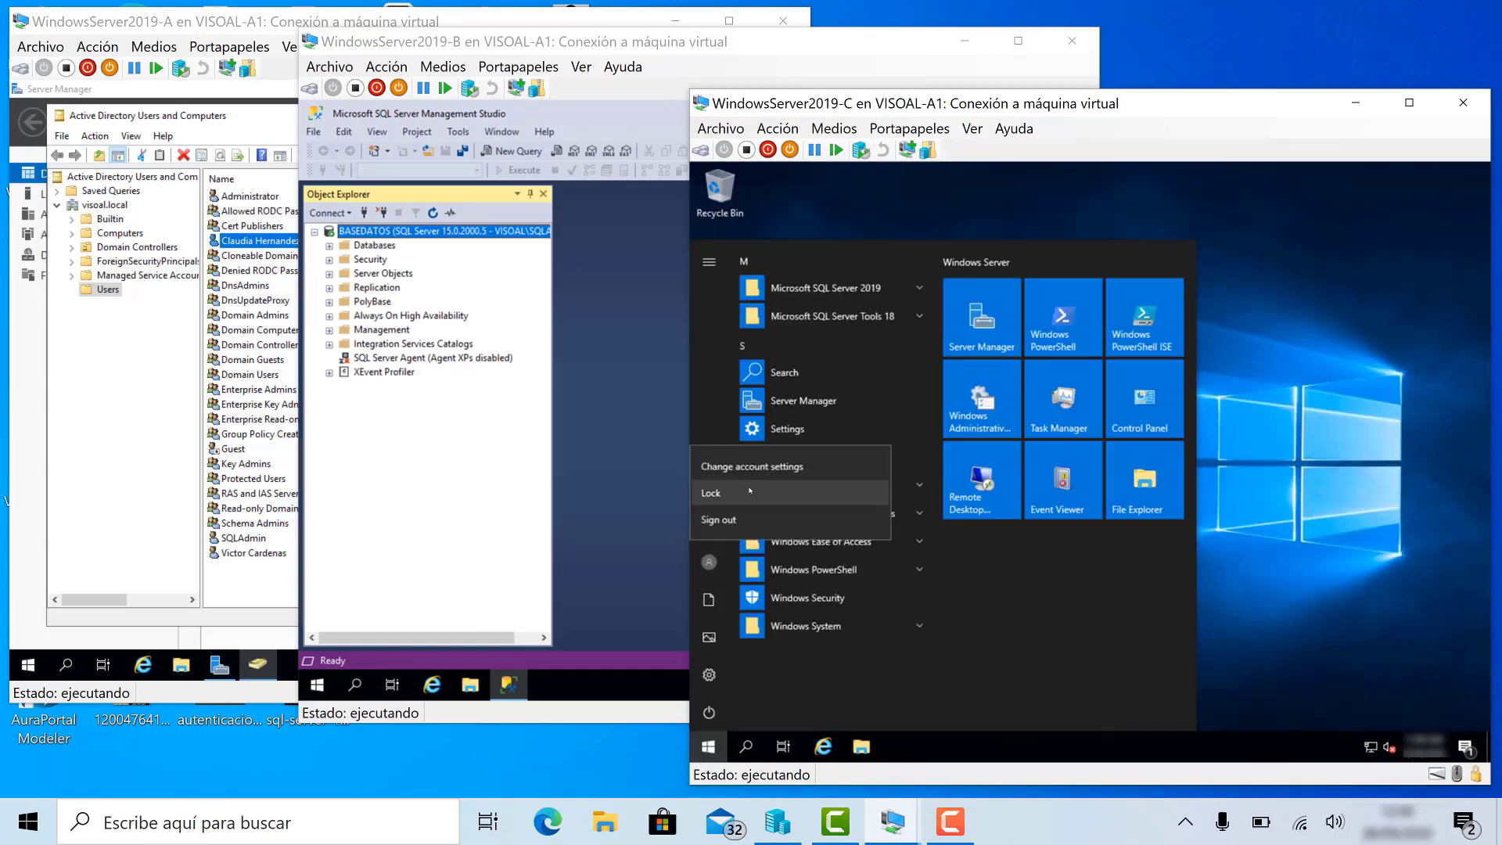
left_click(752, 522)
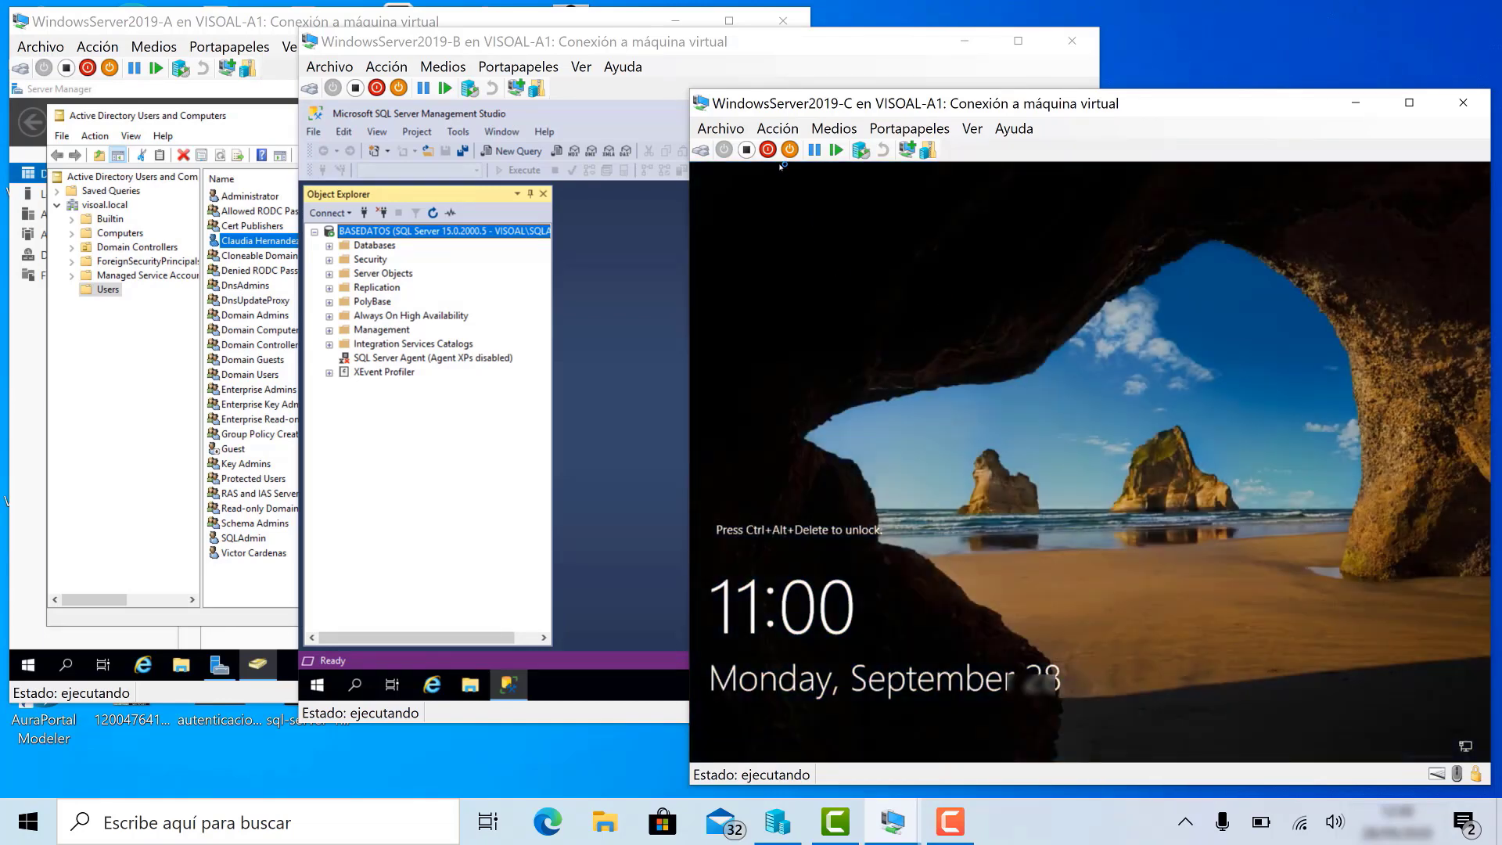
left_click(778, 128)
left_click(795, 145)
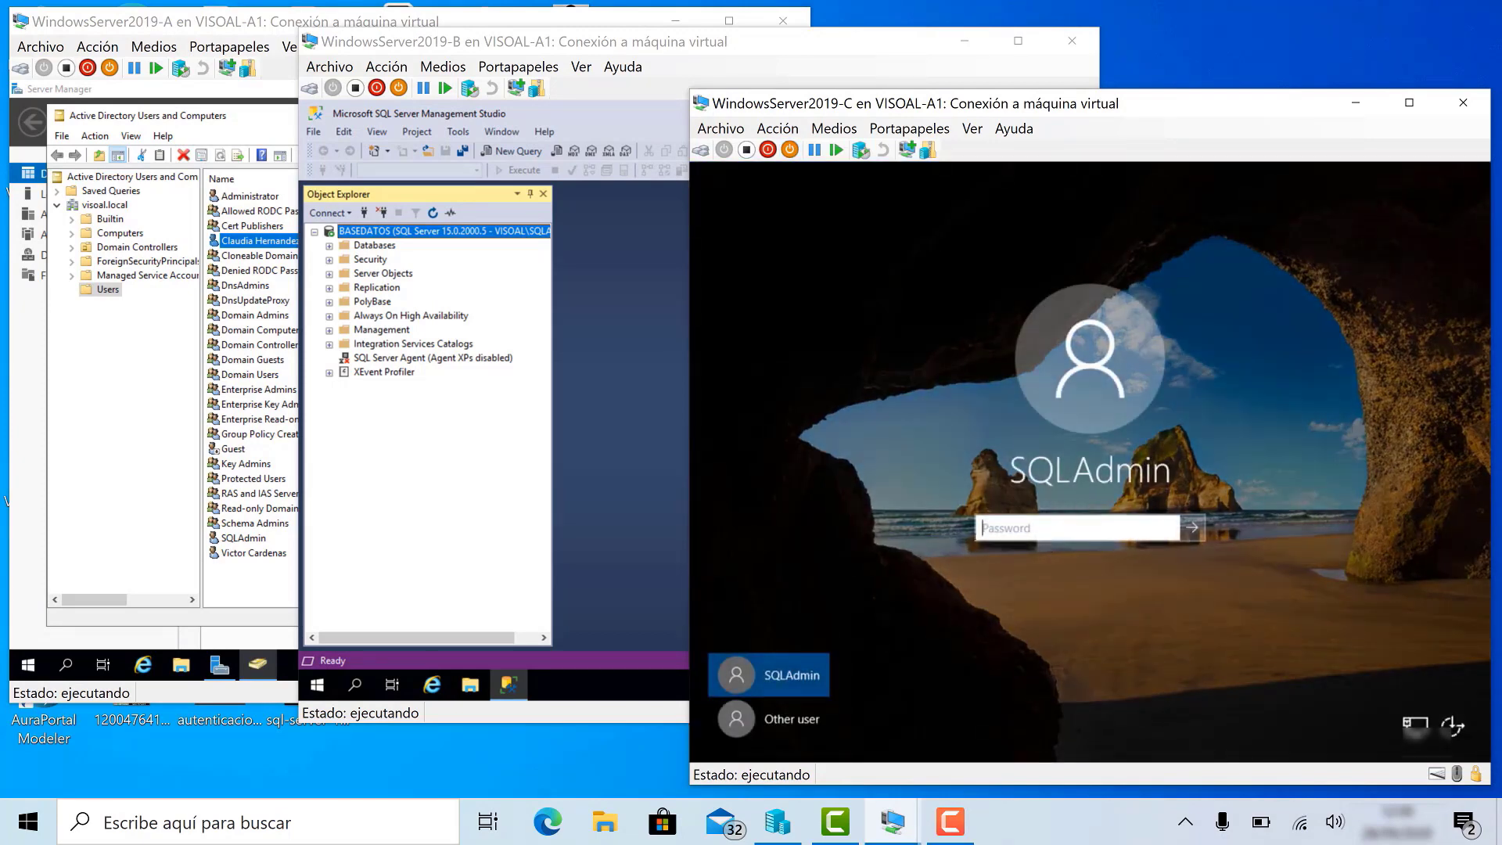
- Sign in as the new domain user and set the required new password
left_click(782, 719)
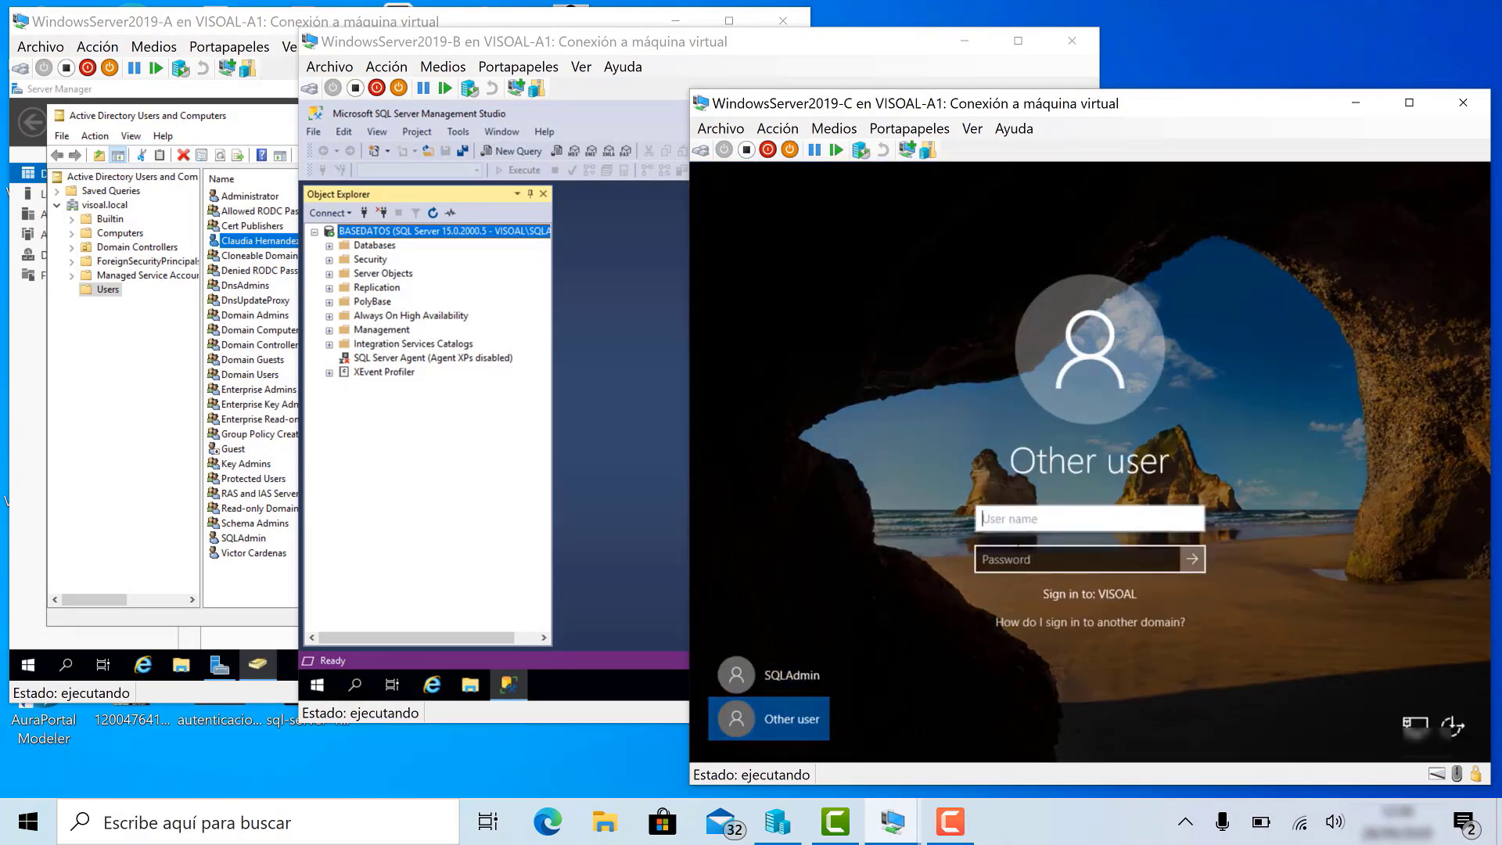
key("Tab")
type("*********")
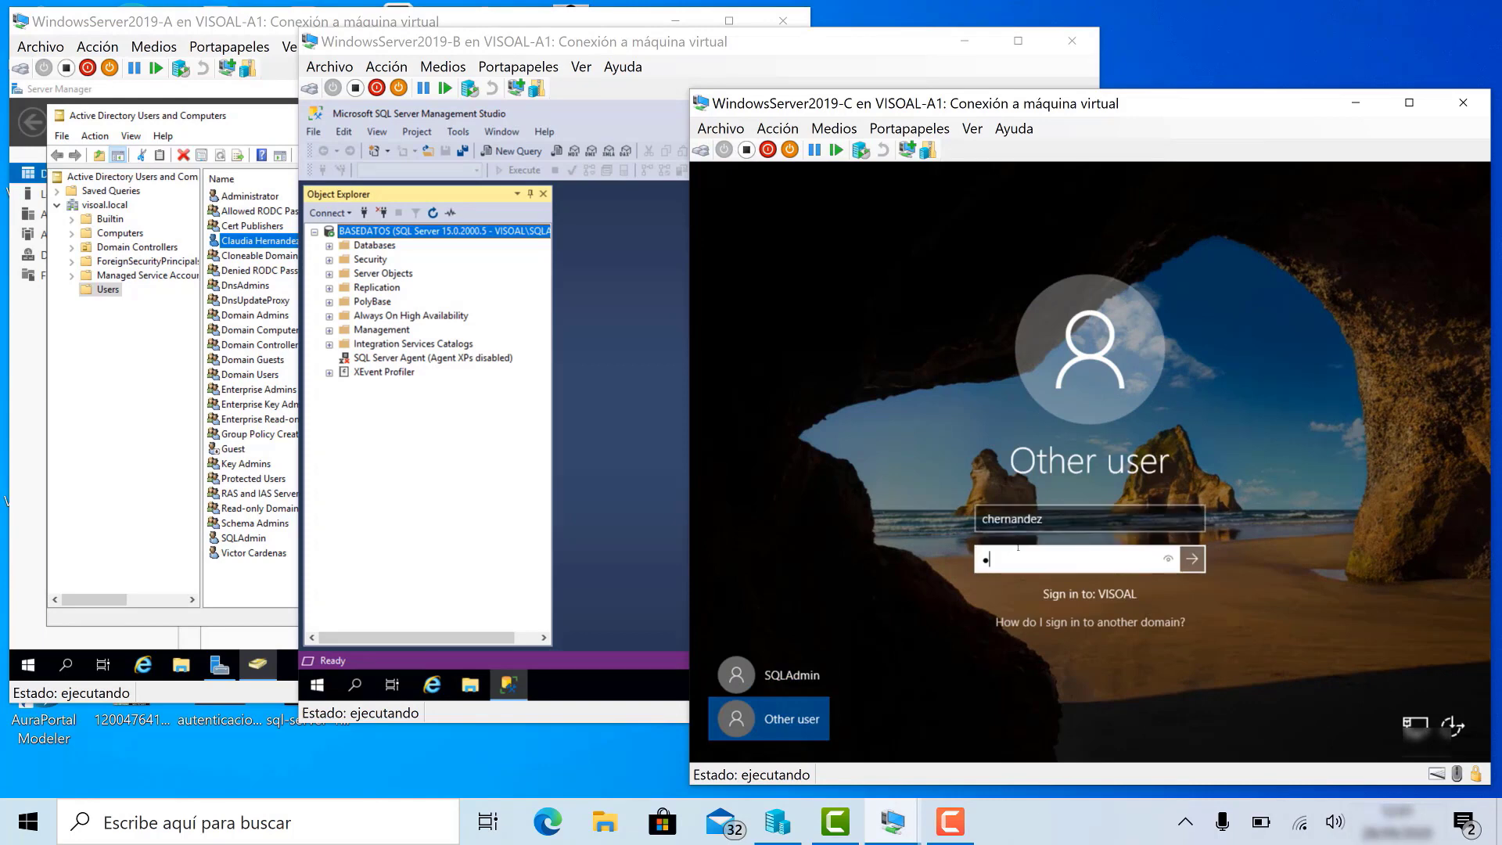
key("Return")
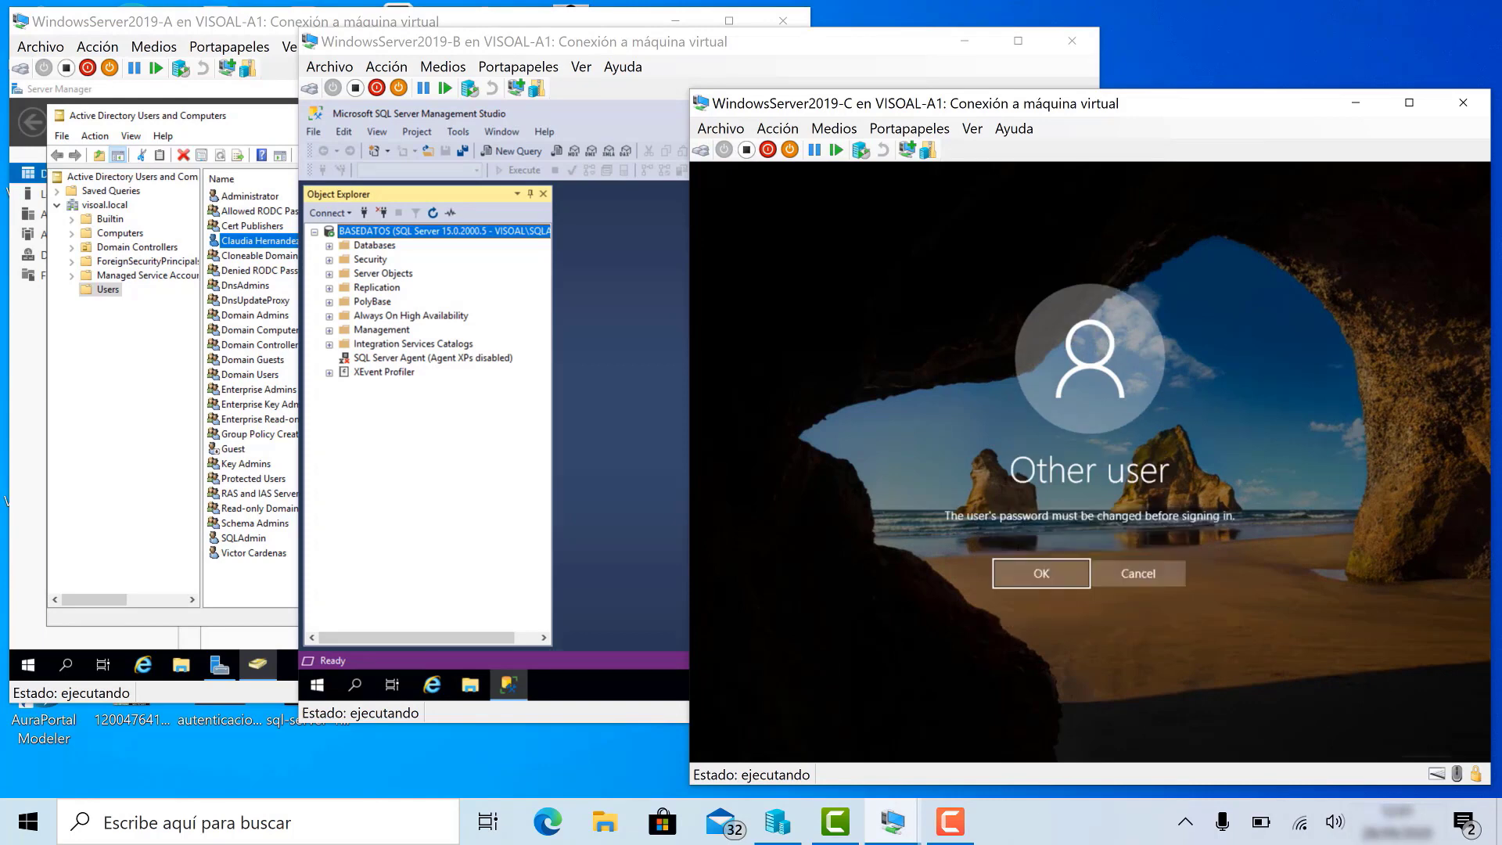
left_click(1026, 575)
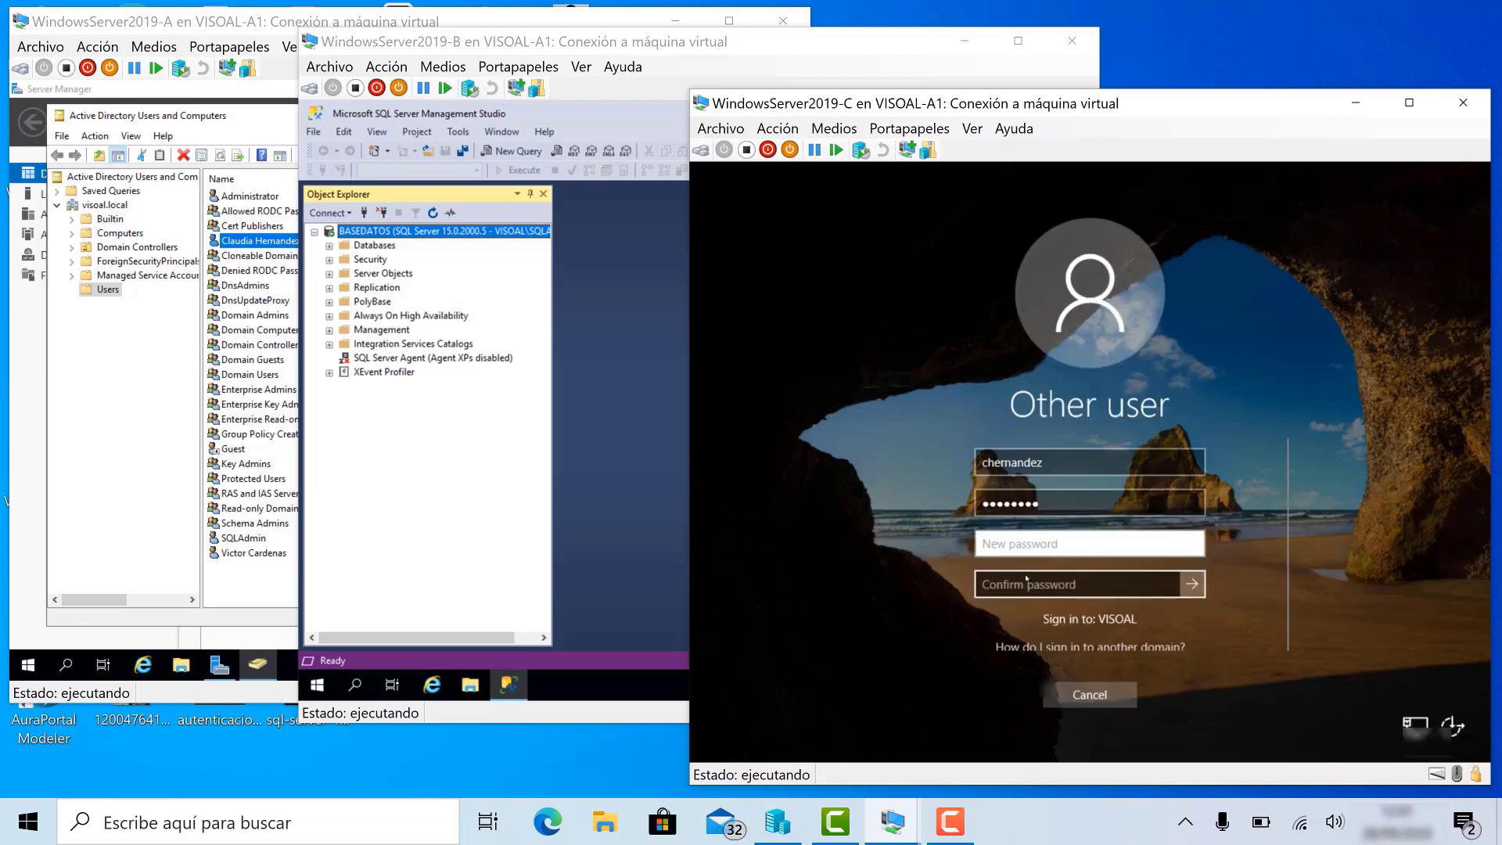
type("*********")
key("Tab")
type("********")
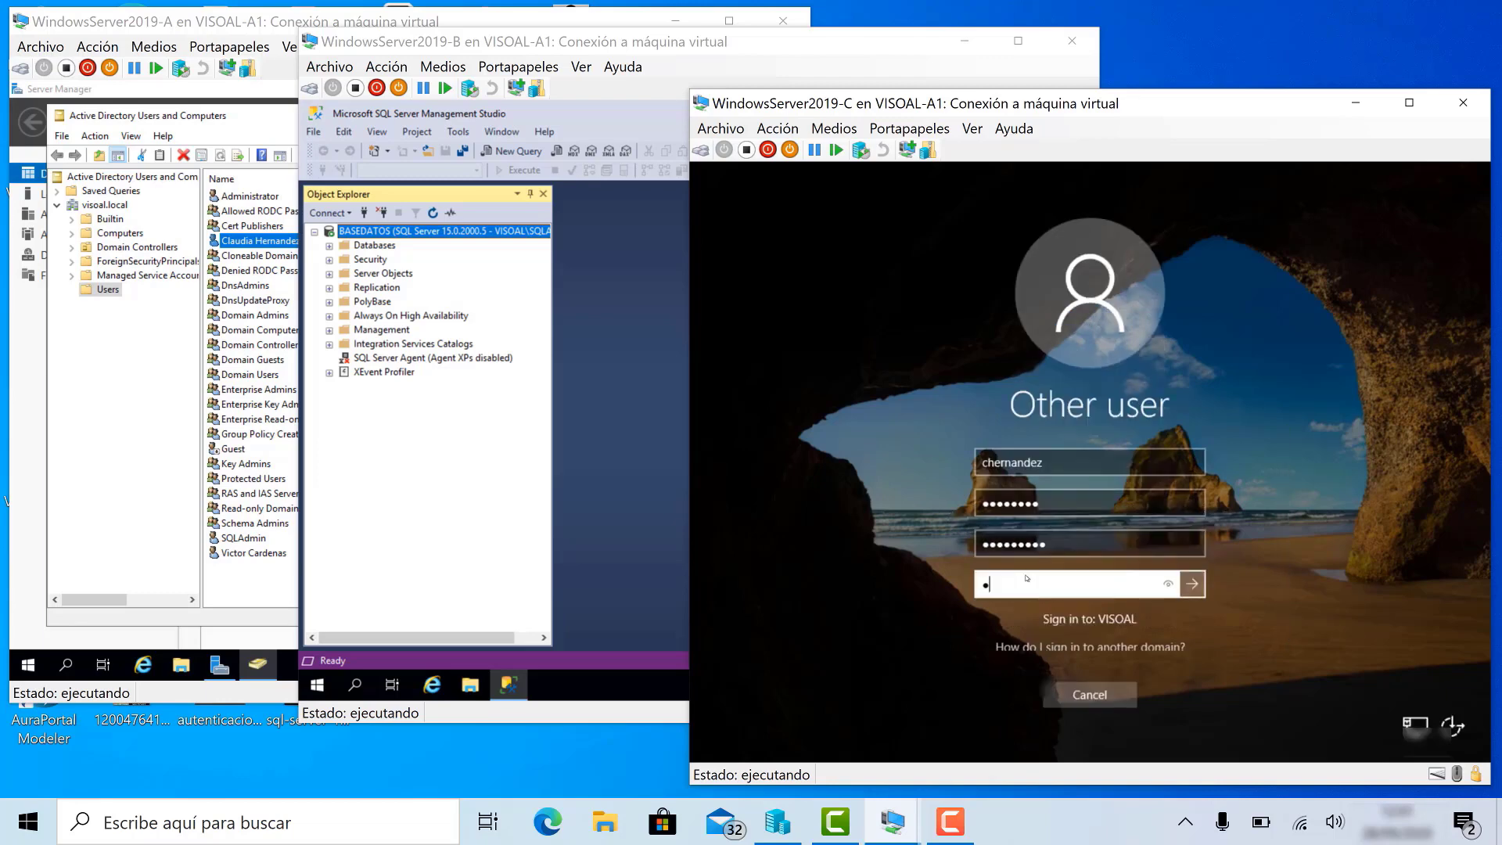
type("*")
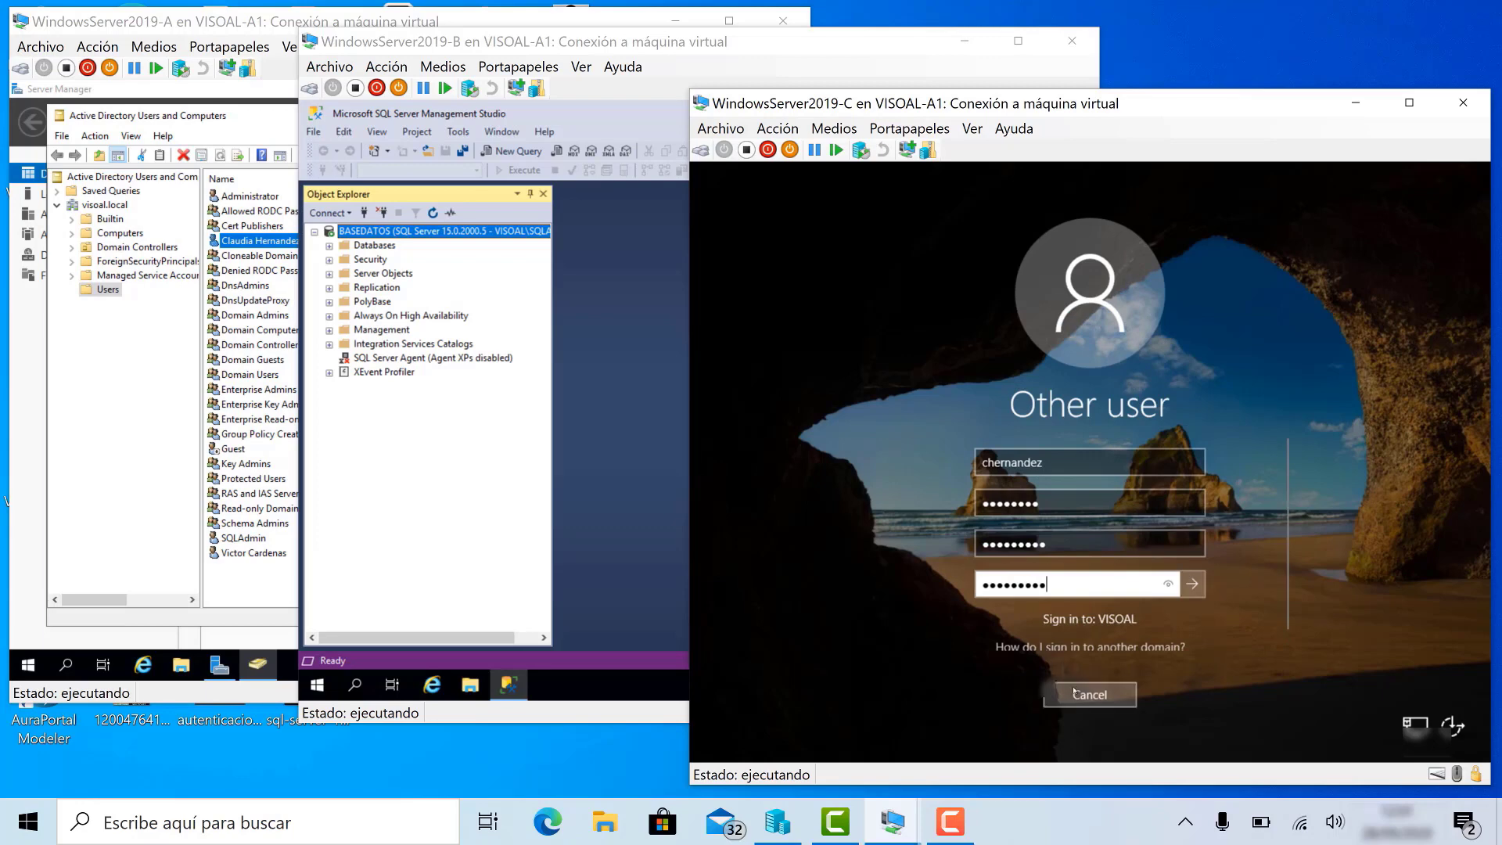
key("Return")
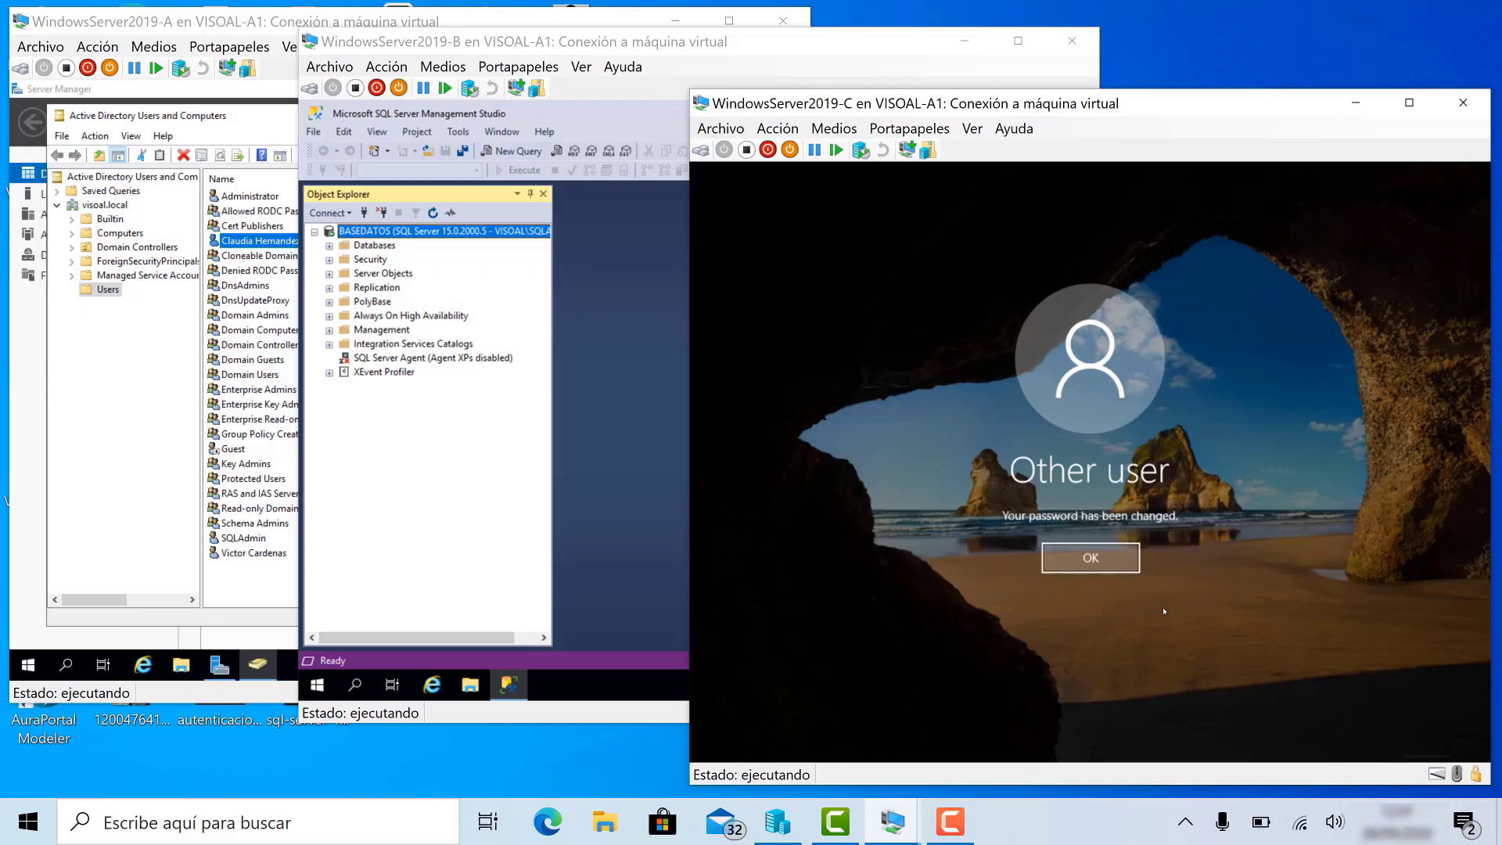
left_click(1111, 557)
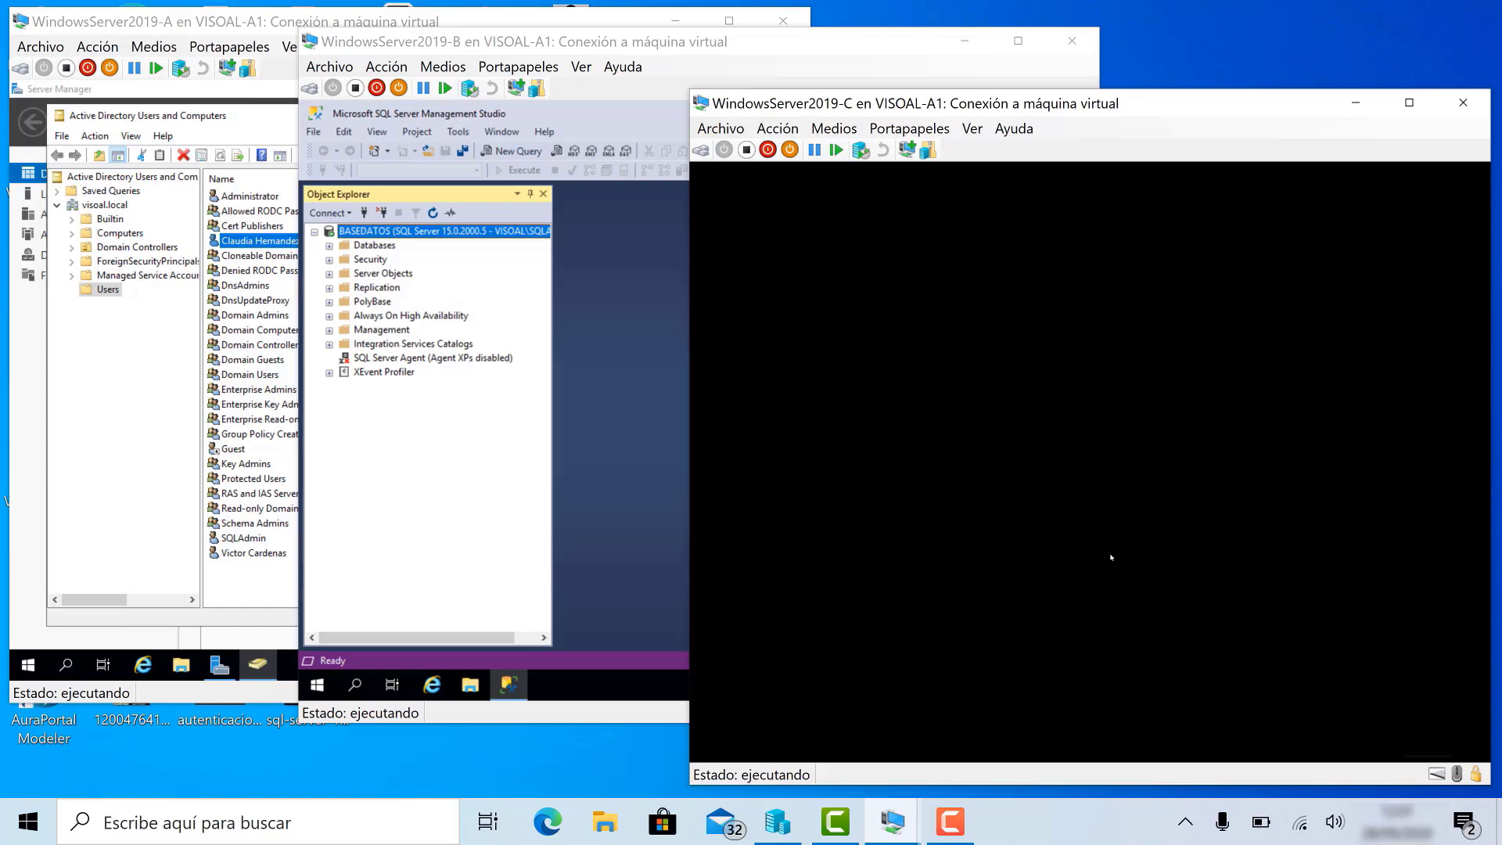
- On server B, expand Security and choose New Login from the Logins folder
left_click(595, 412)
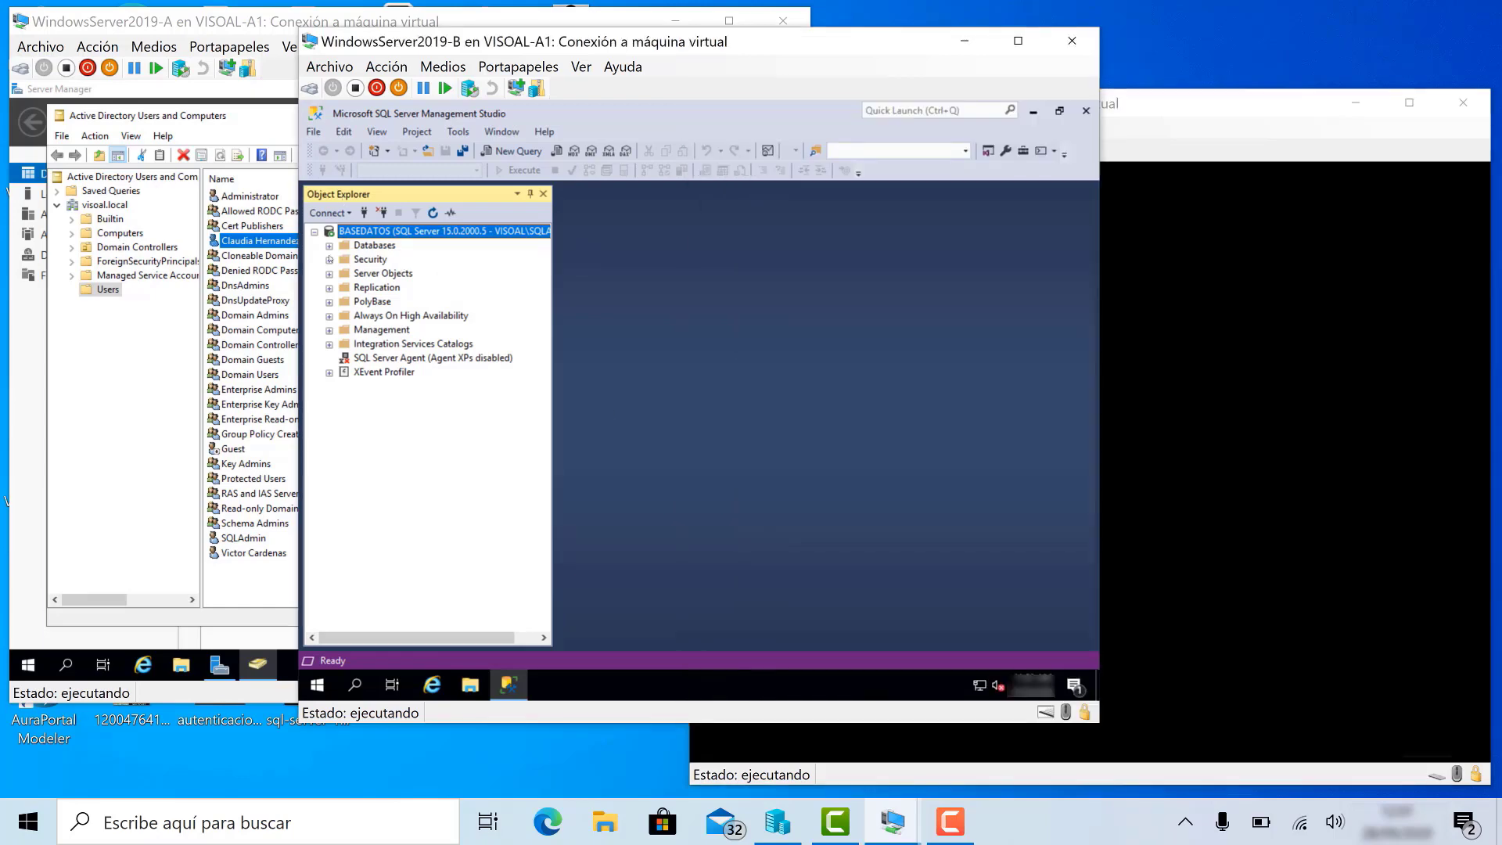
left_click(330, 260)
left_click(391, 287)
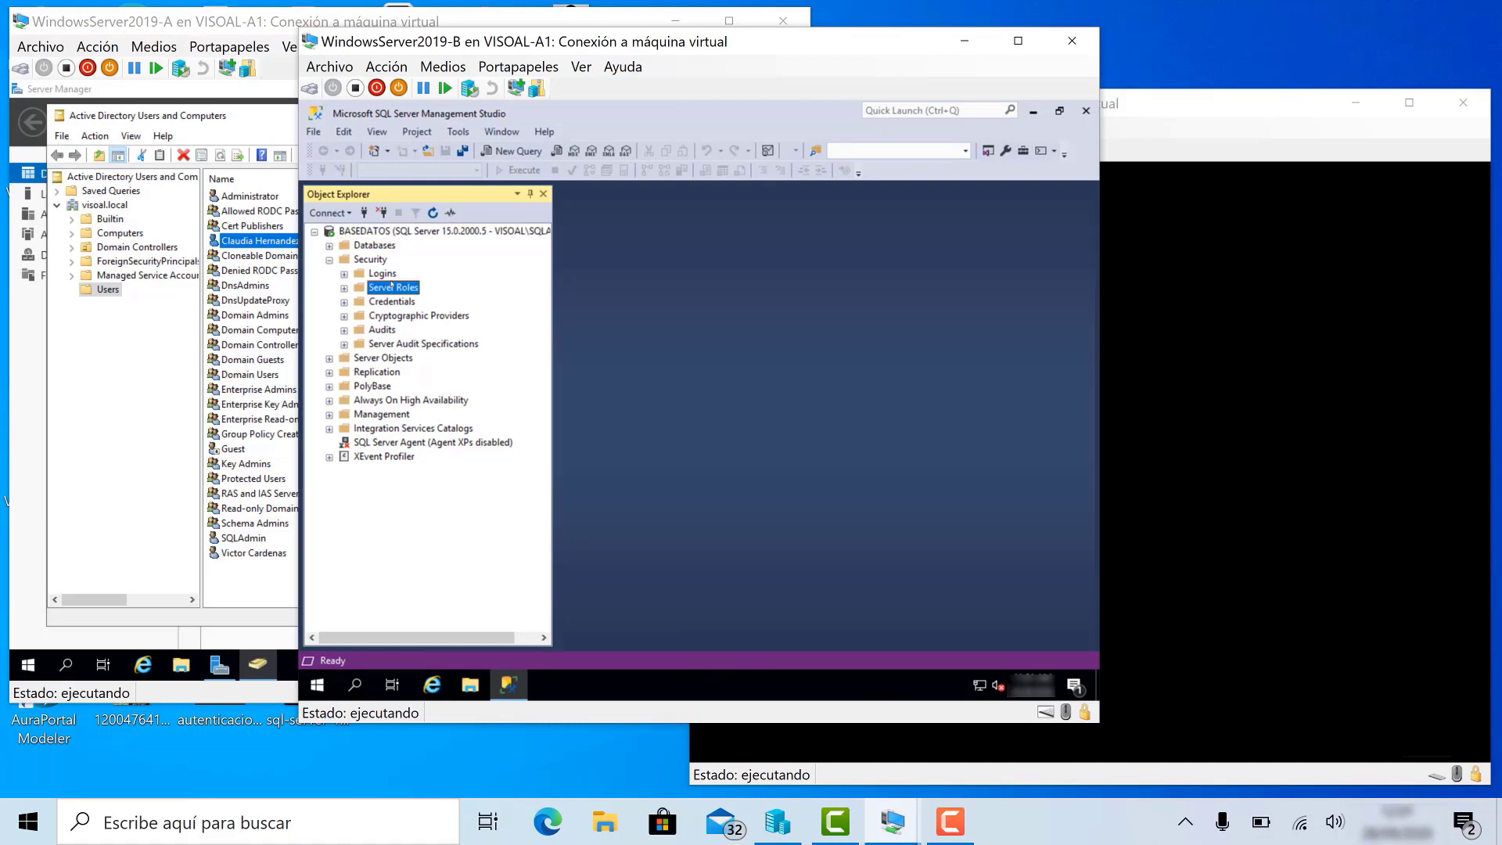
left_click(391, 273)
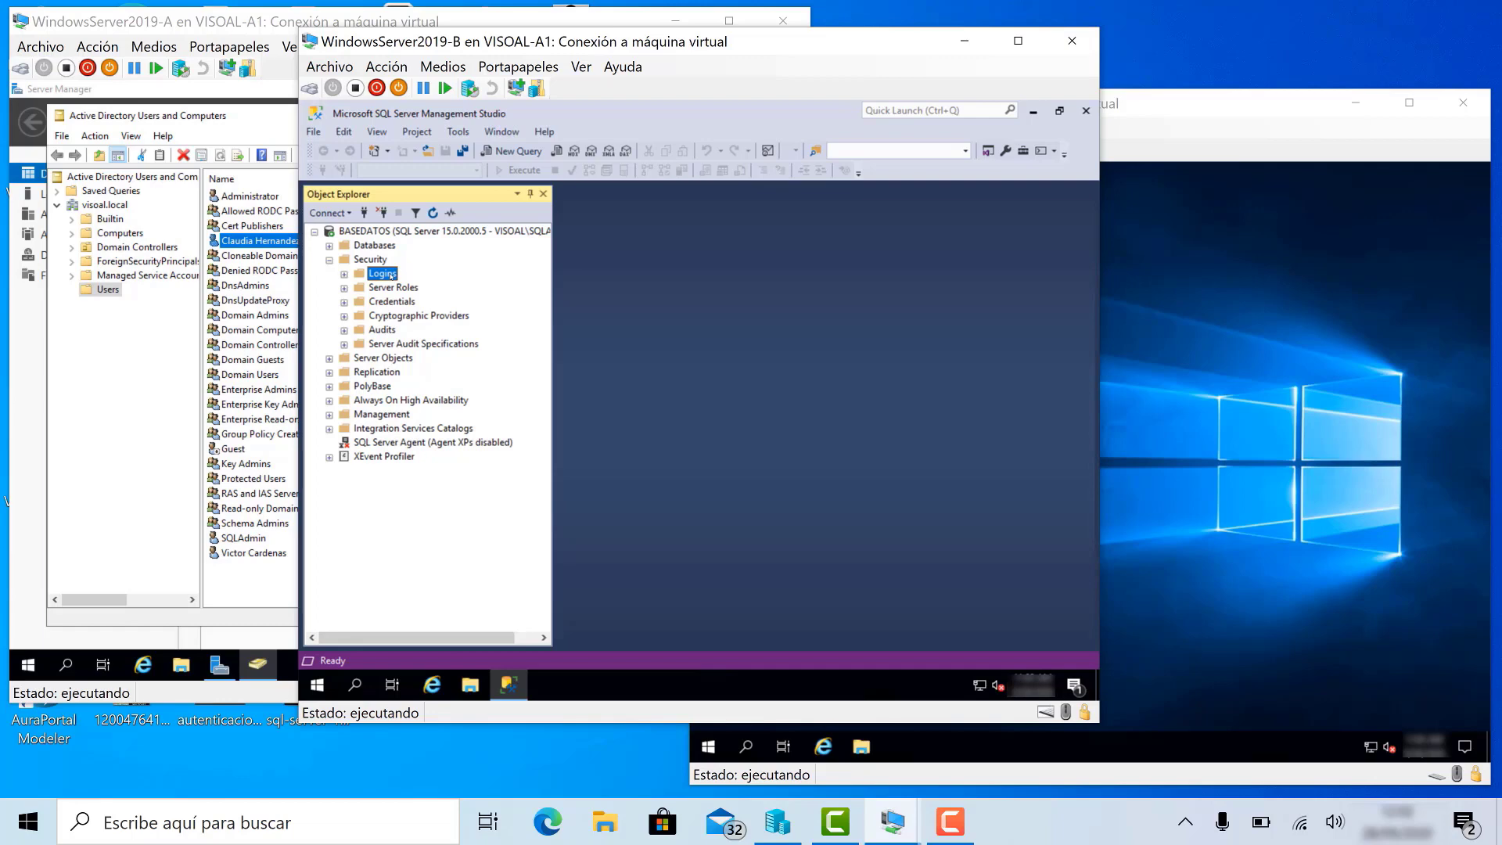
right_click(391, 276)
left_click(418, 288)
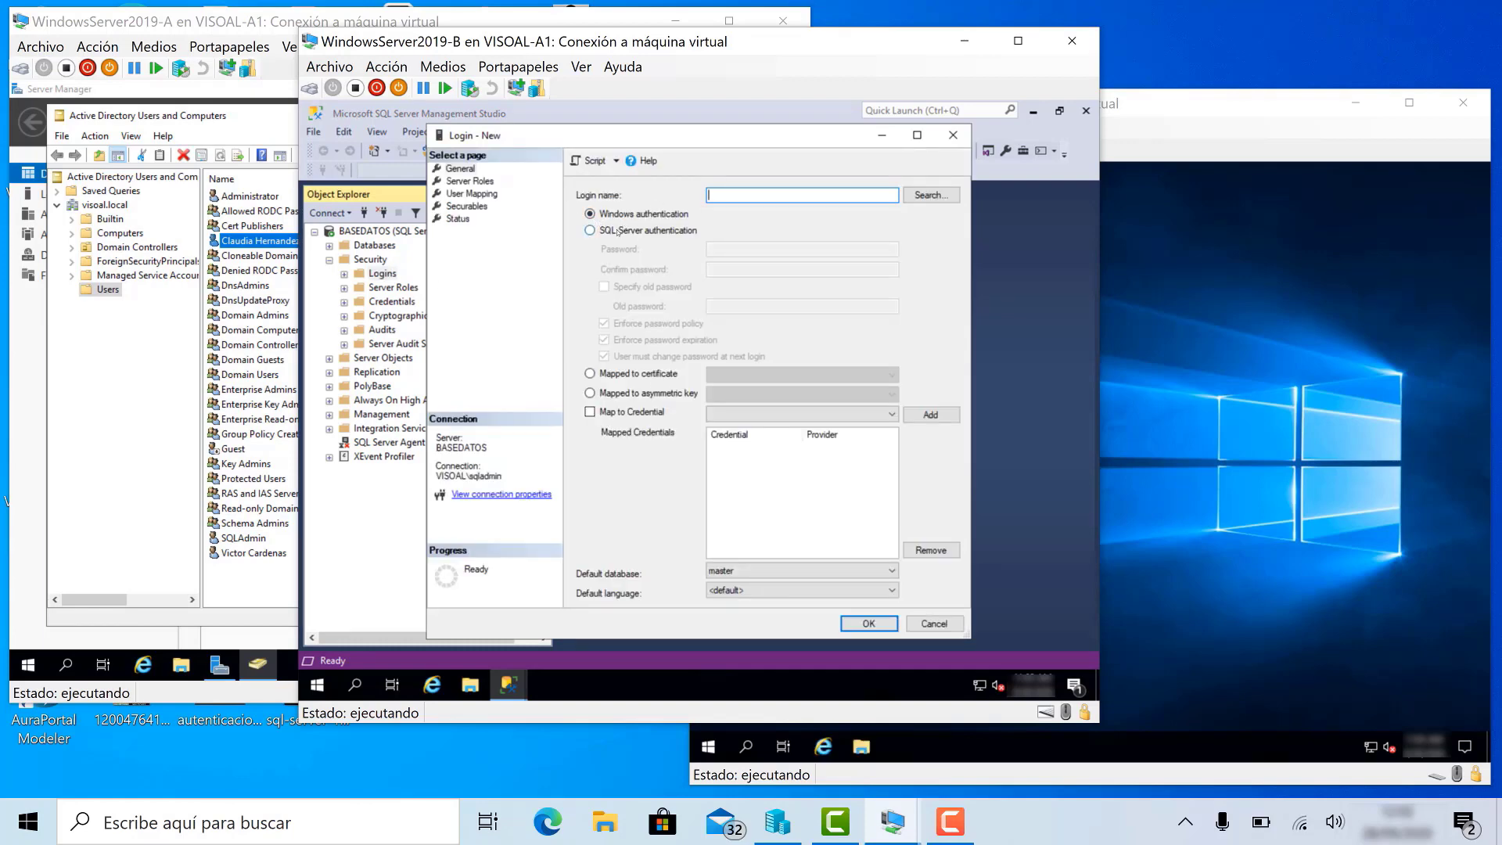
- Keep Windows authentication and pick the new user's account from visoal.local as the login name
left_click(618, 237)
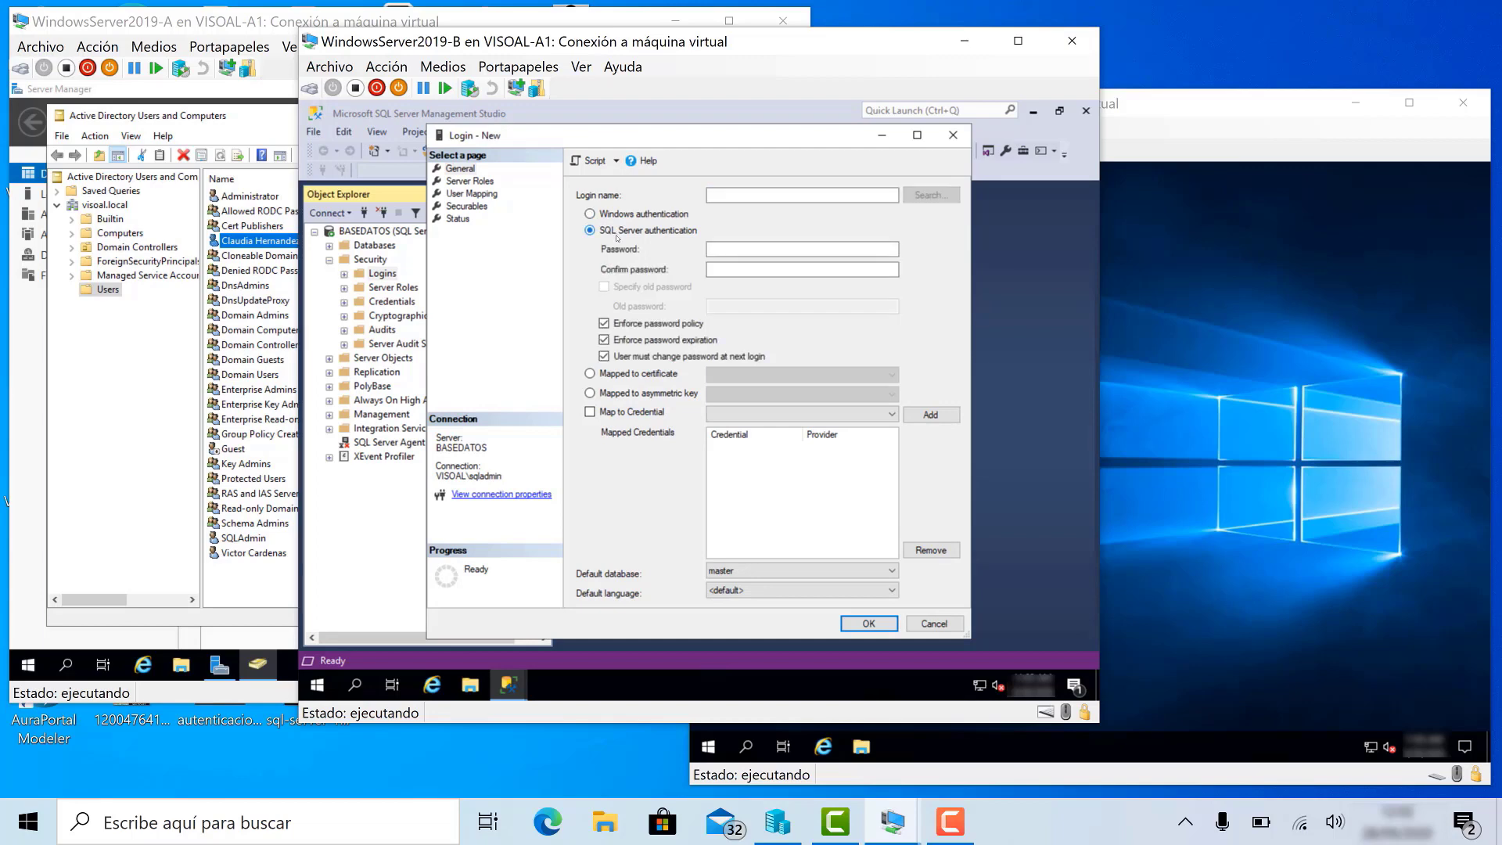
left_click(752, 192)
left_click(638, 216)
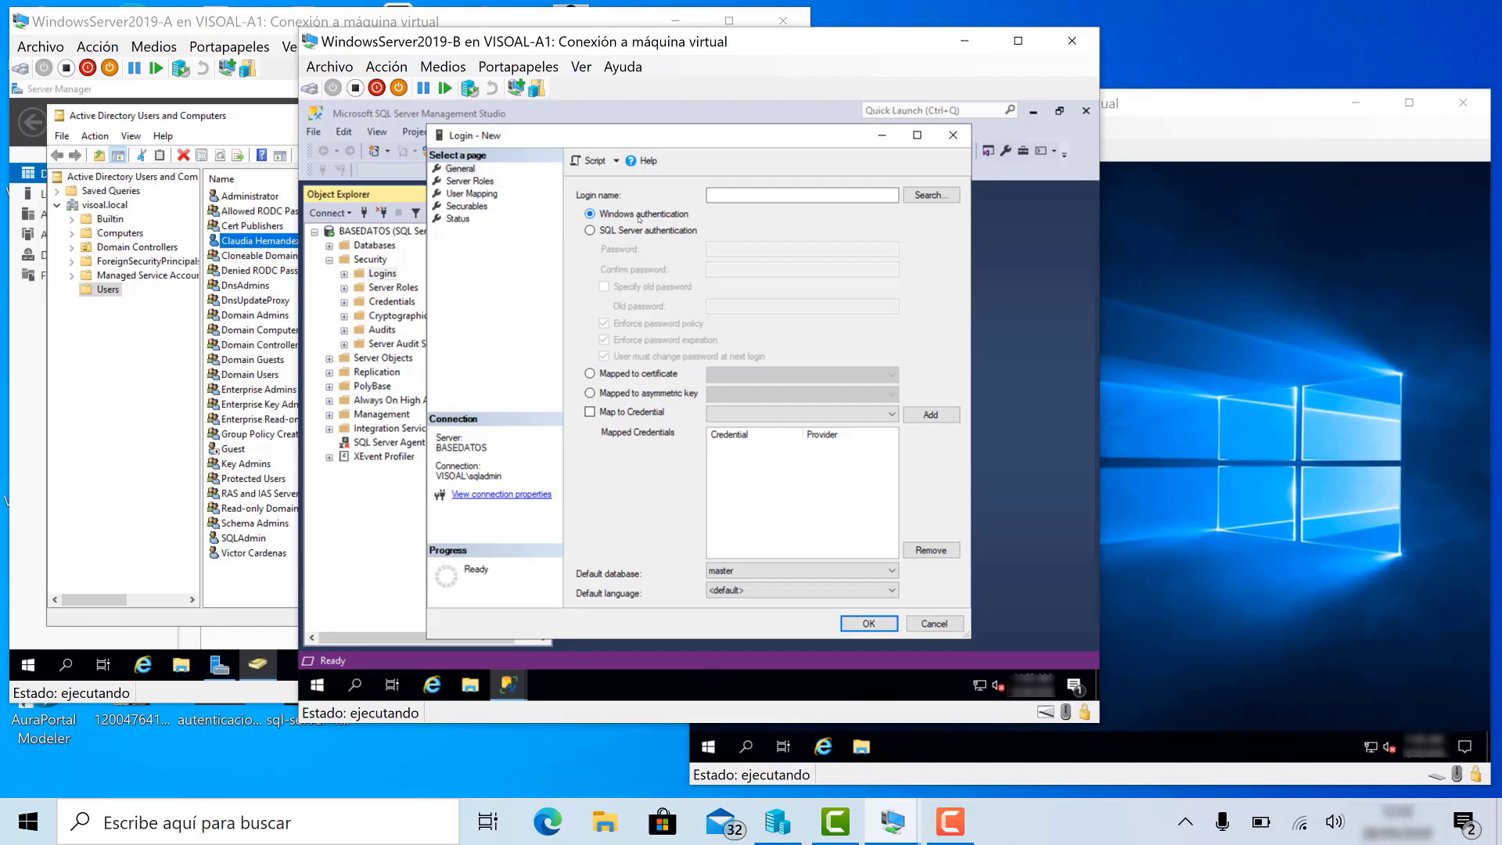
left_click(916, 197)
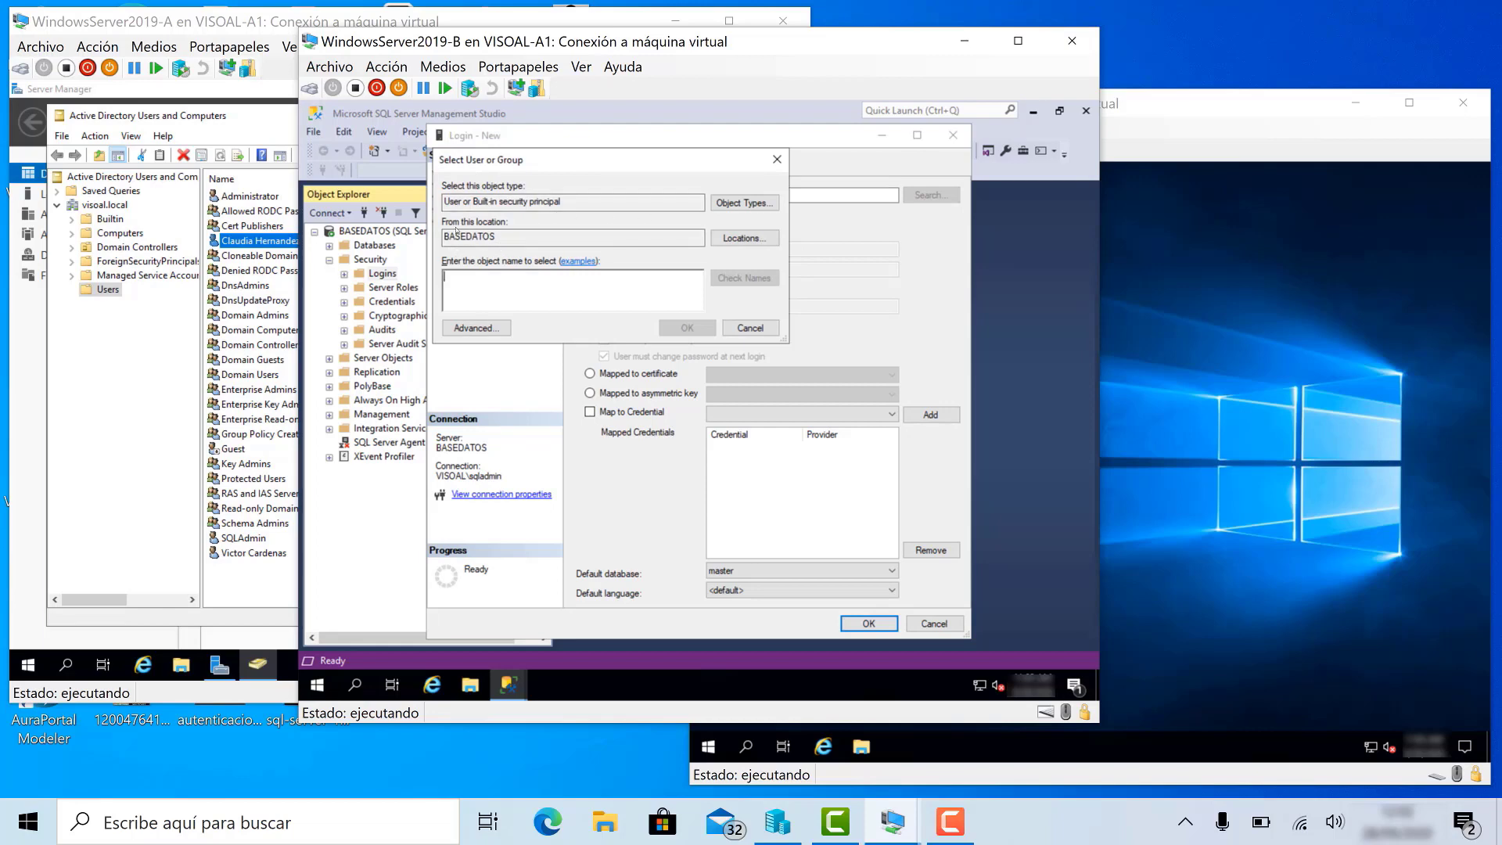
left_click(742, 242)
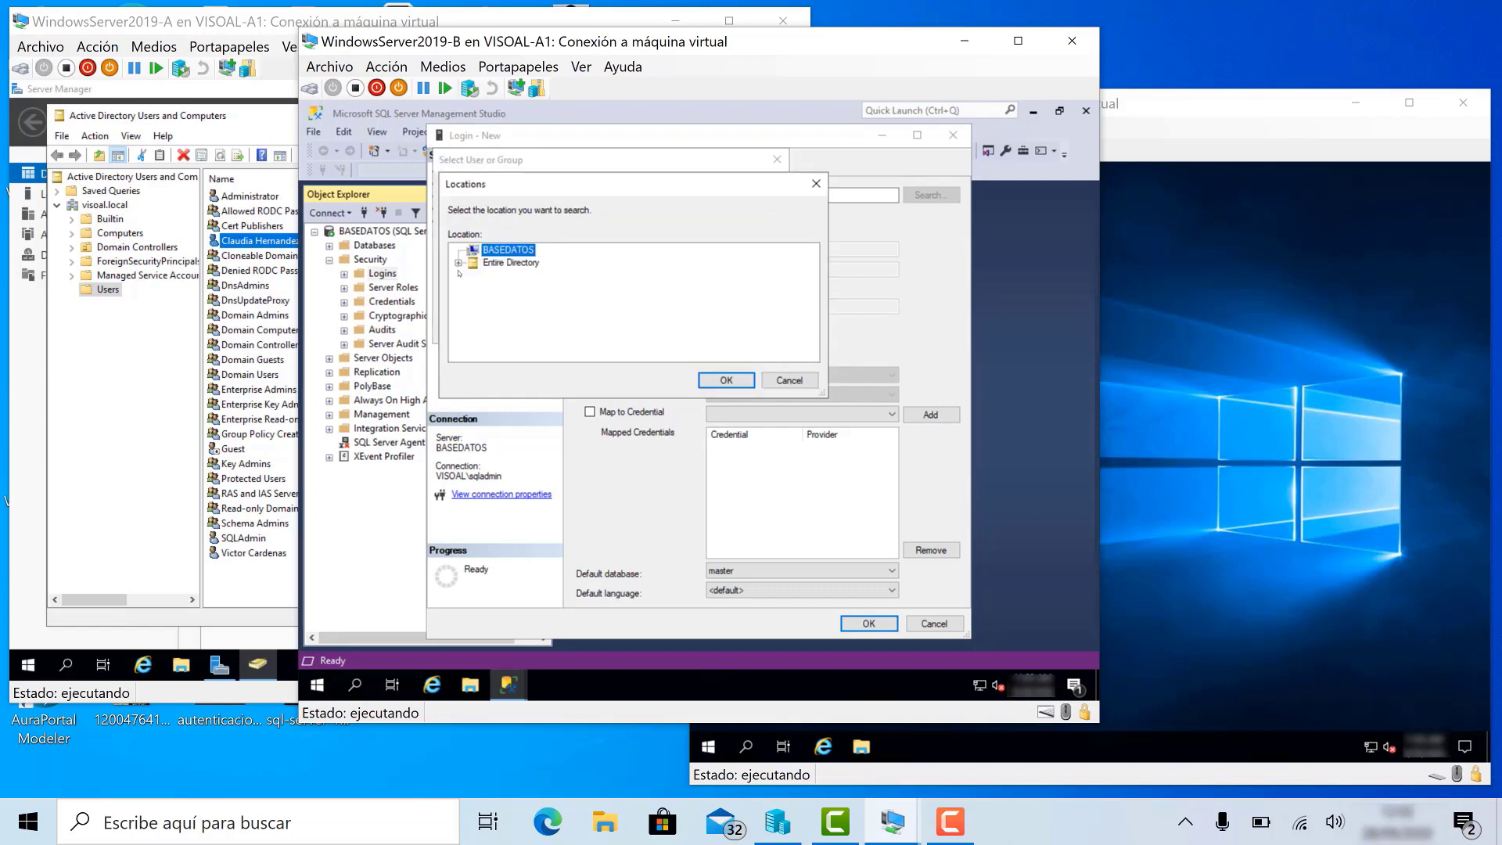
left_click(459, 264)
left_click(516, 275)
left_click(727, 379)
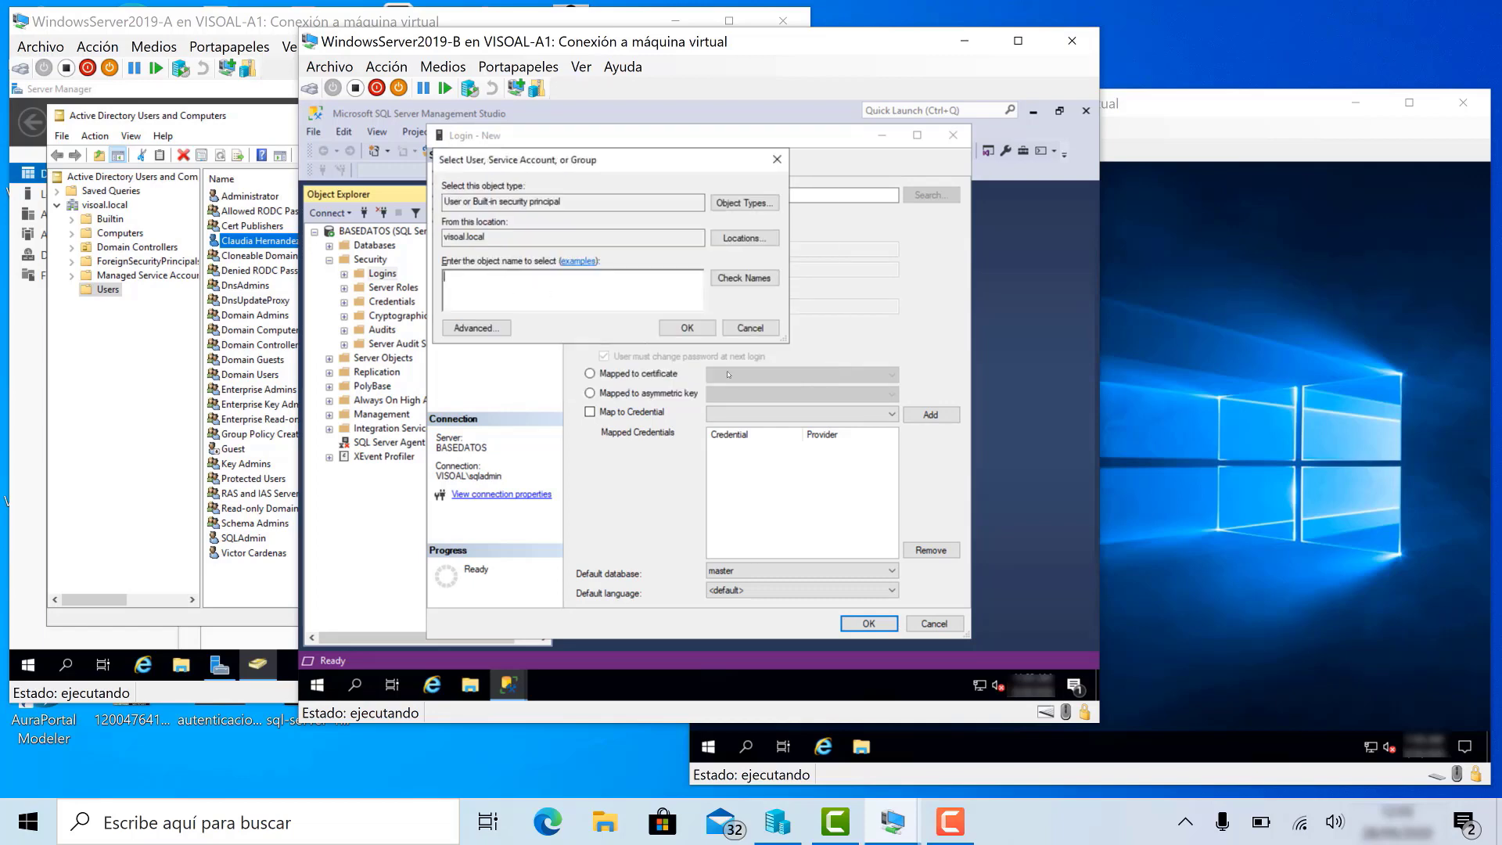
left_click(592, 285)
left_click(743, 278)
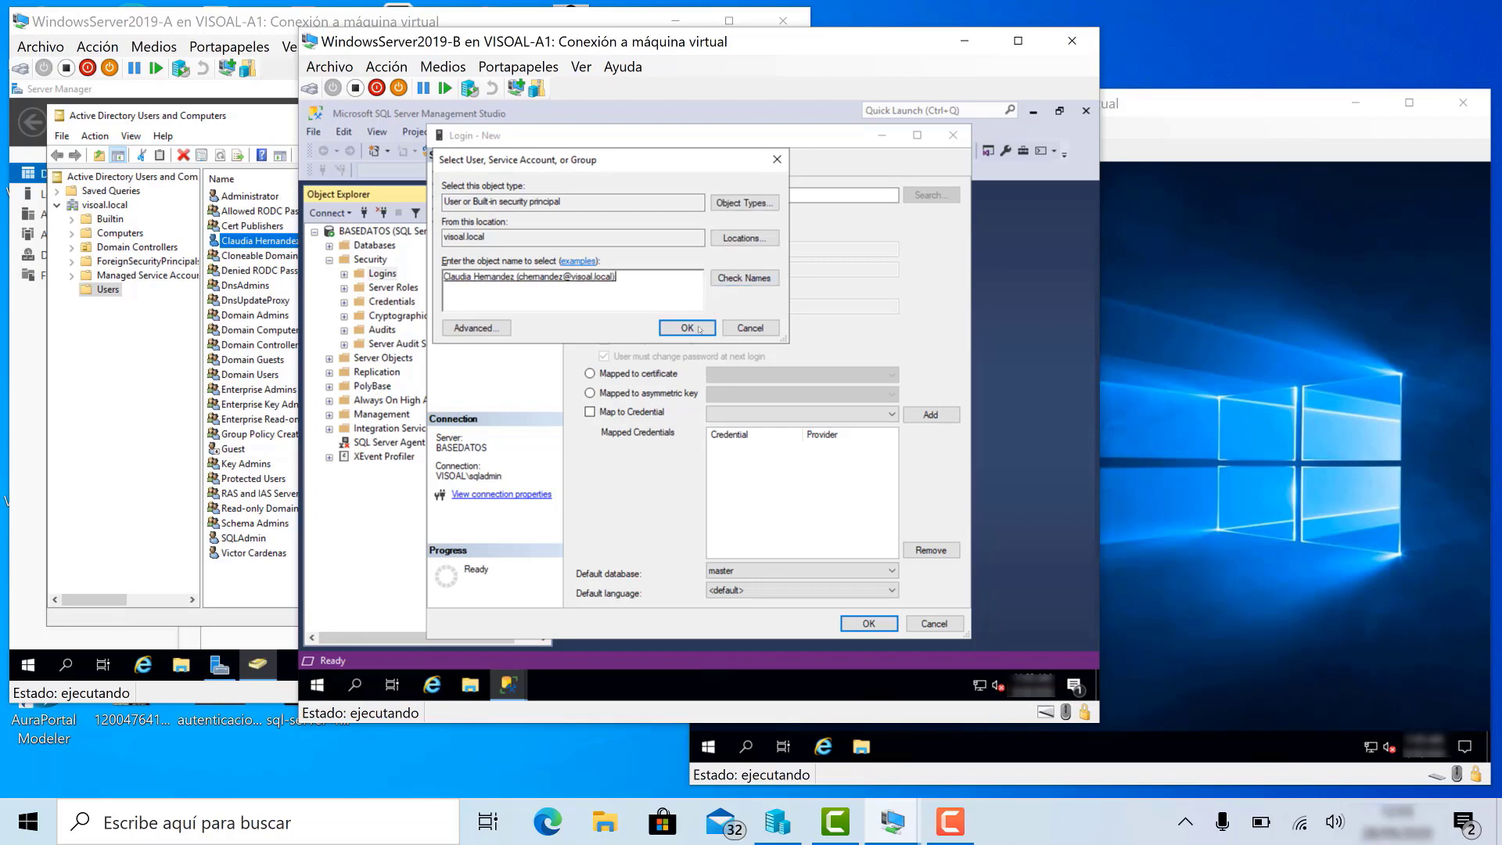
left_click(688, 328)
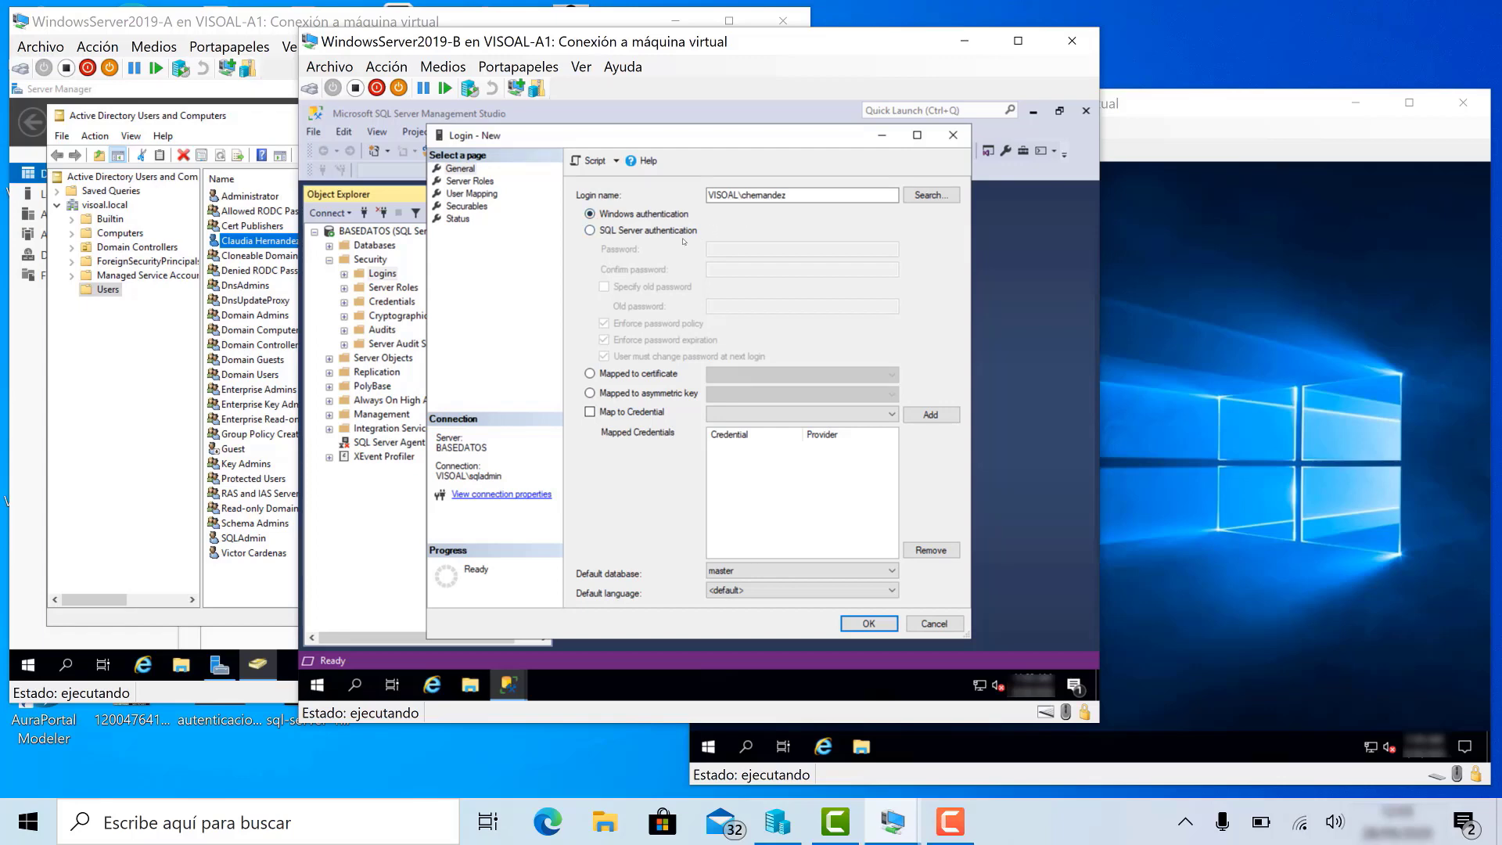
- Check that the login has only the public server role, then view User Mapping
left_click(485, 181)
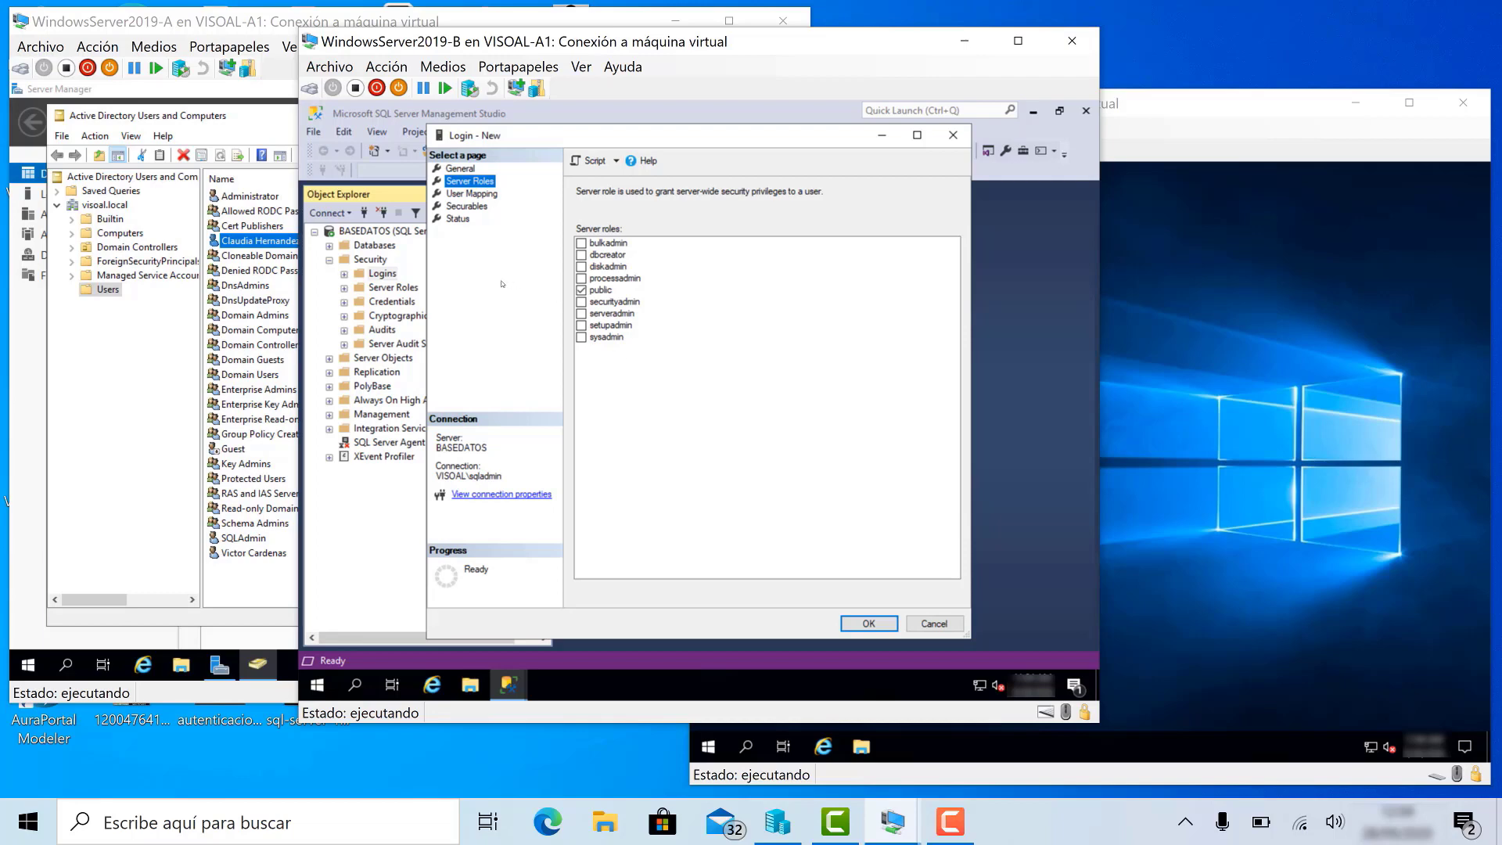
left_click(479, 195)
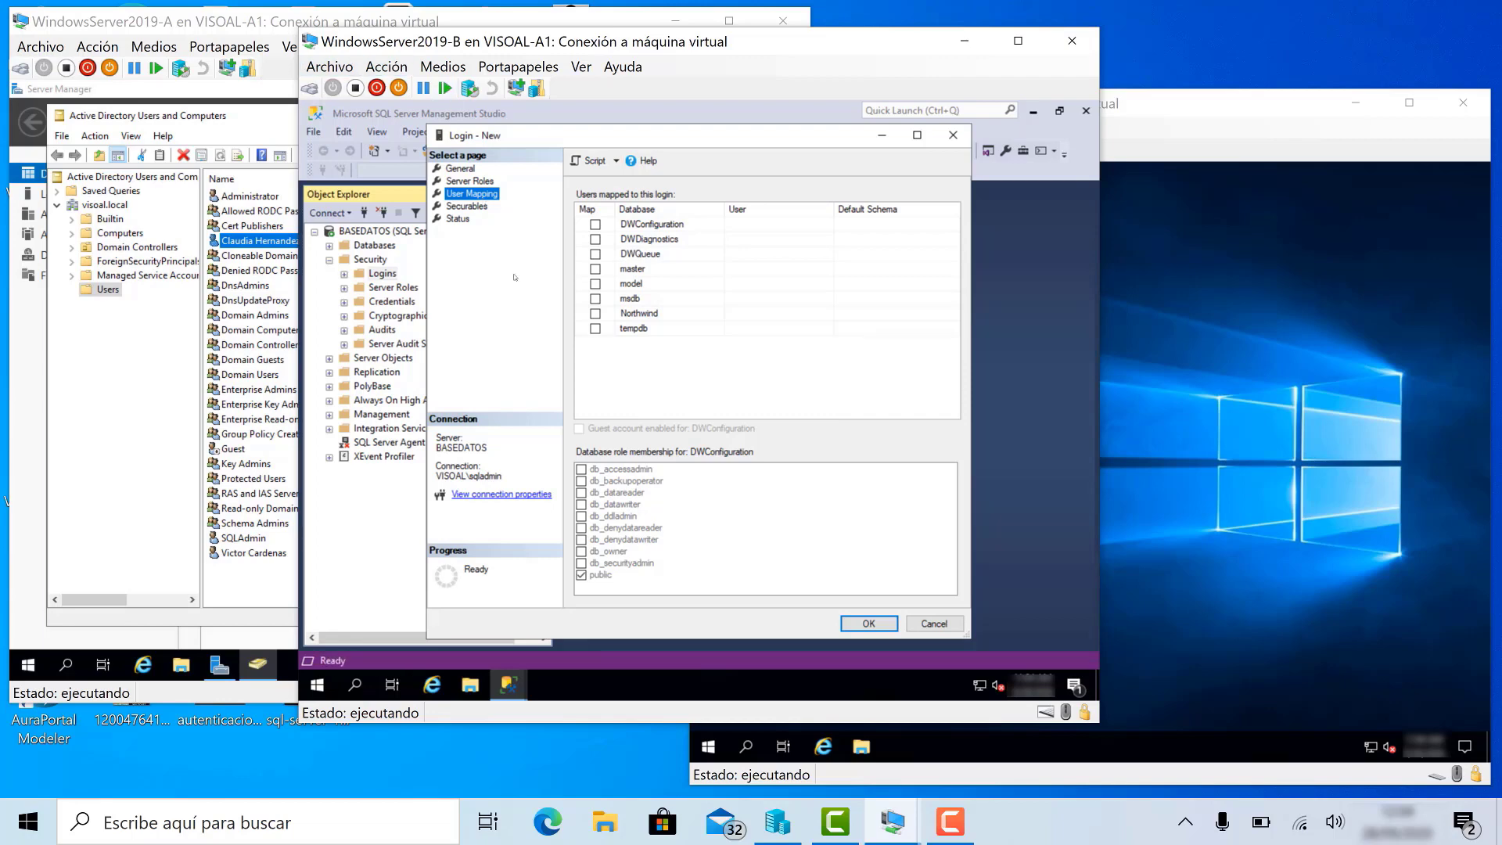
- Map the login to Northwind, create it, and close Management Studio
left_click(595, 314)
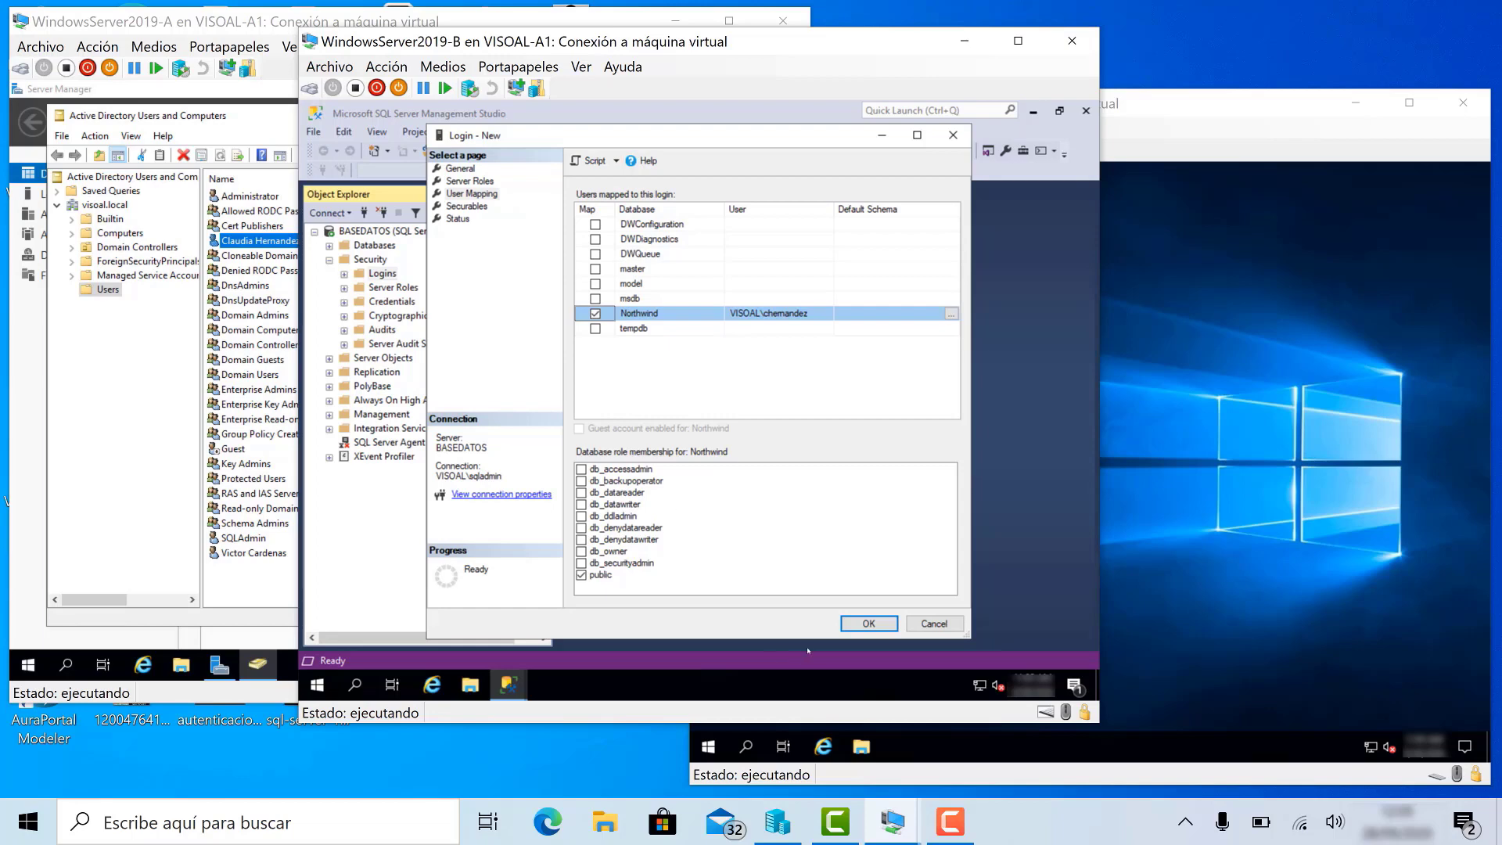
left_click(869, 623)
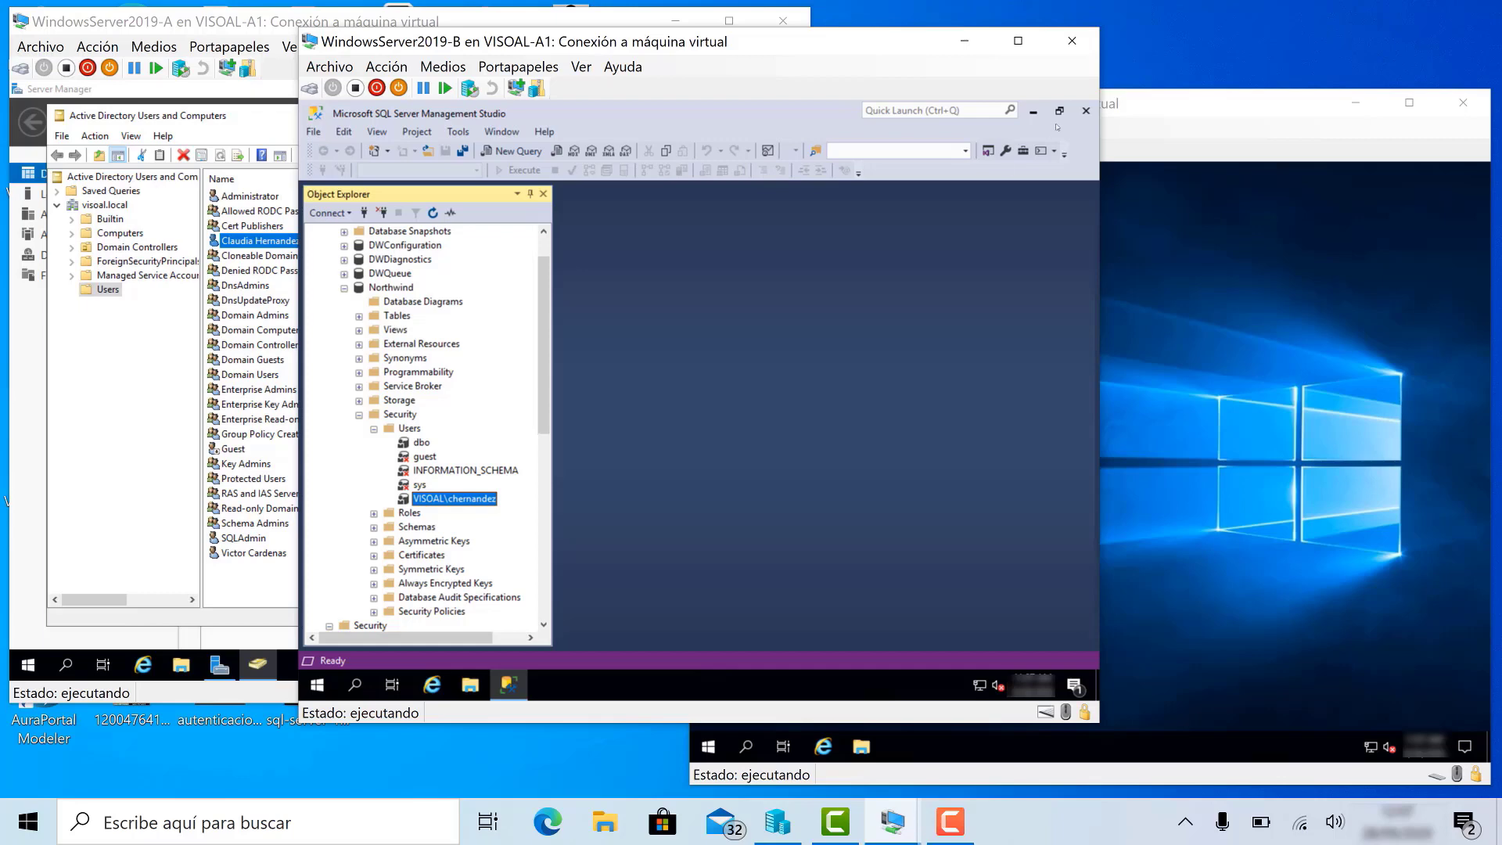
left_click(1086, 110)
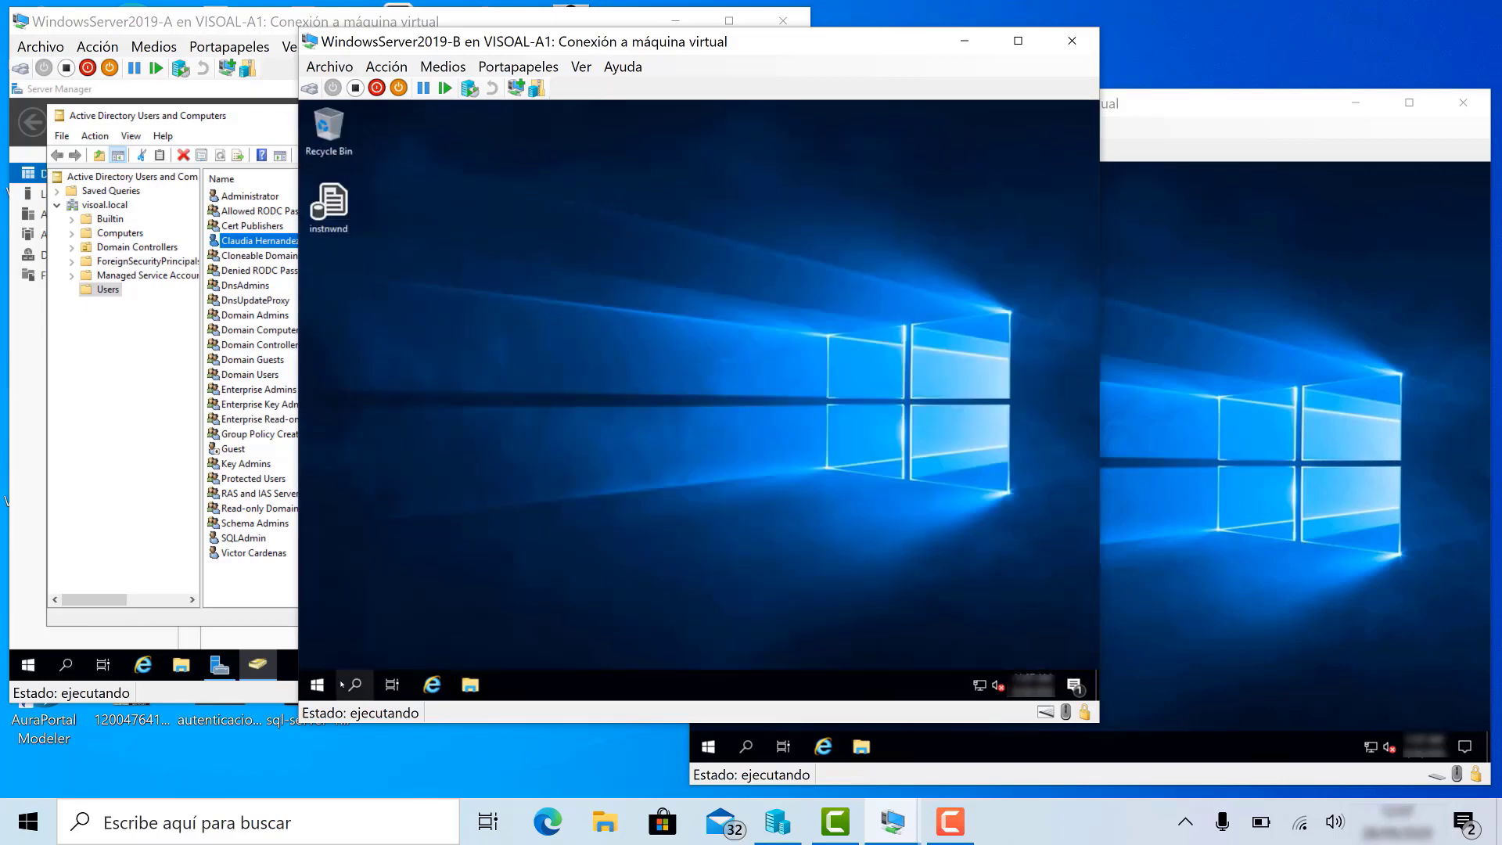
- Sign out of server B's current session
left_click(317, 684)
left_click(318, 501)
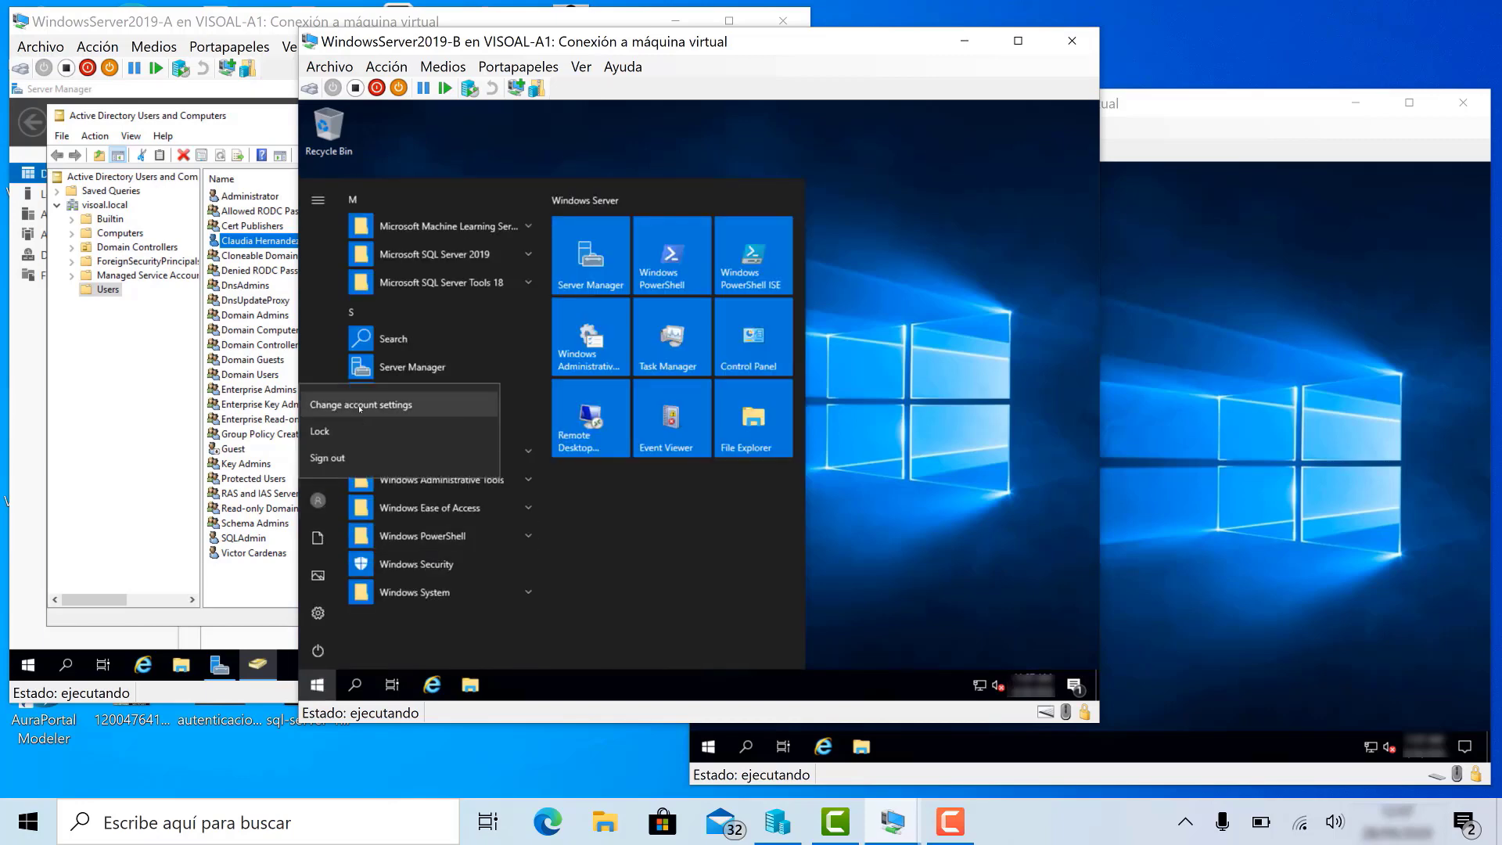
left_click(327, 458)
- Launch SQL Server Management Studio from SQL Server Tools 18 on server C
left_click(1201, 439)
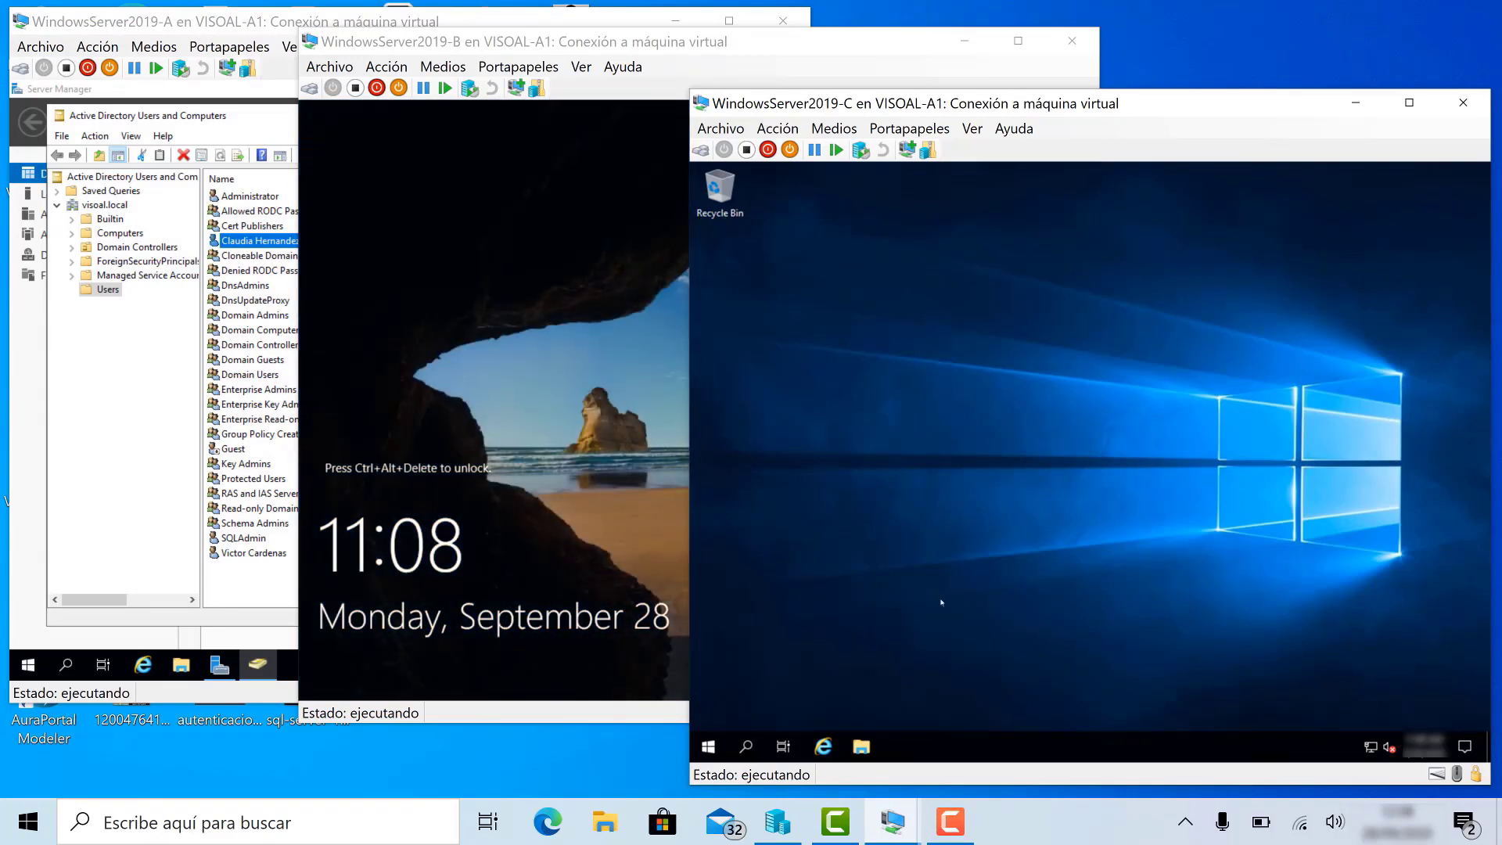
left_click(709, 747)
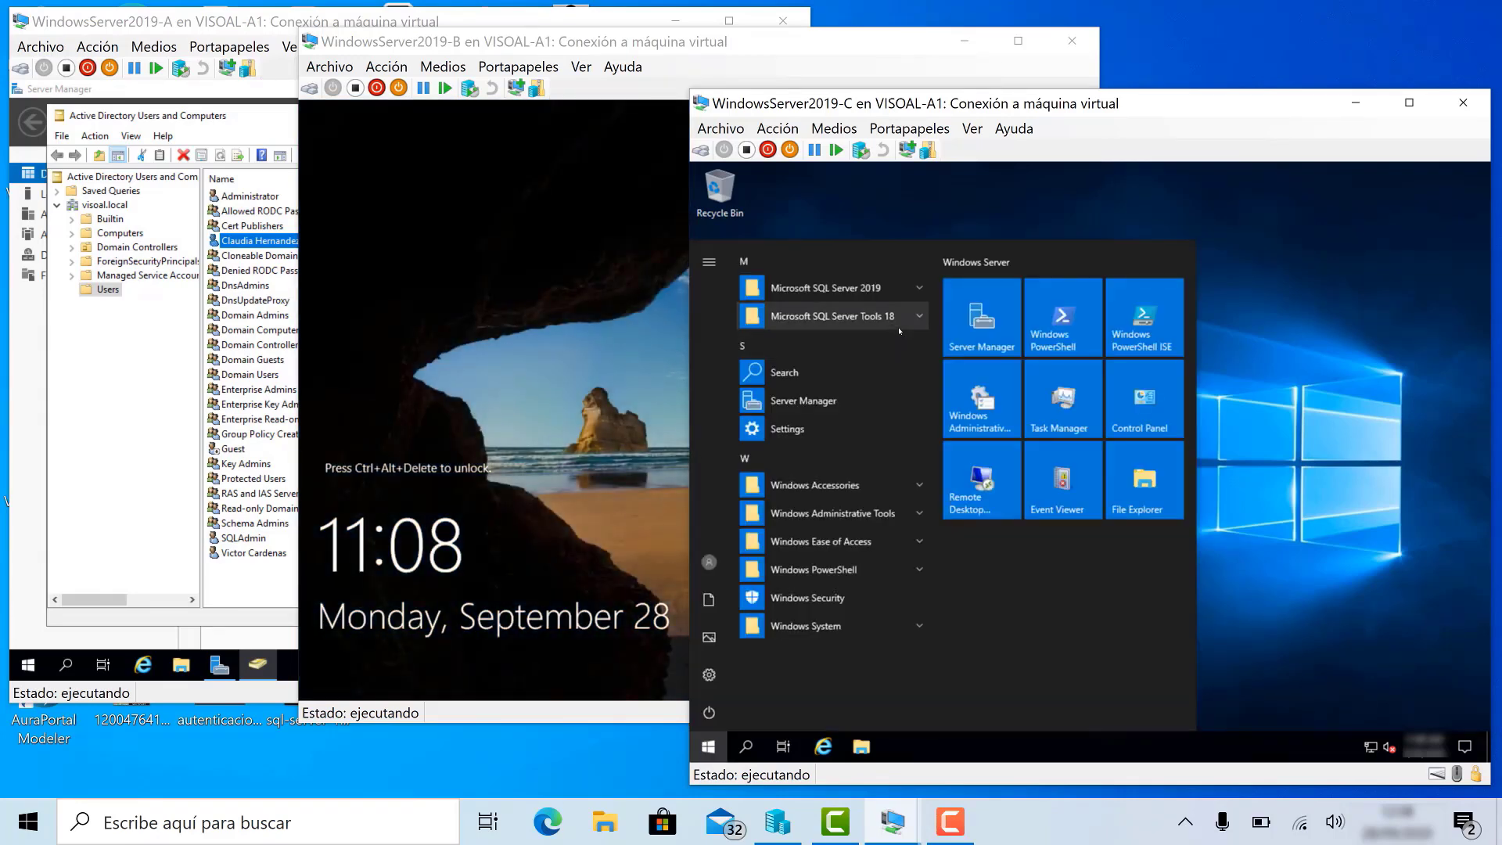
left_click(861, 316)
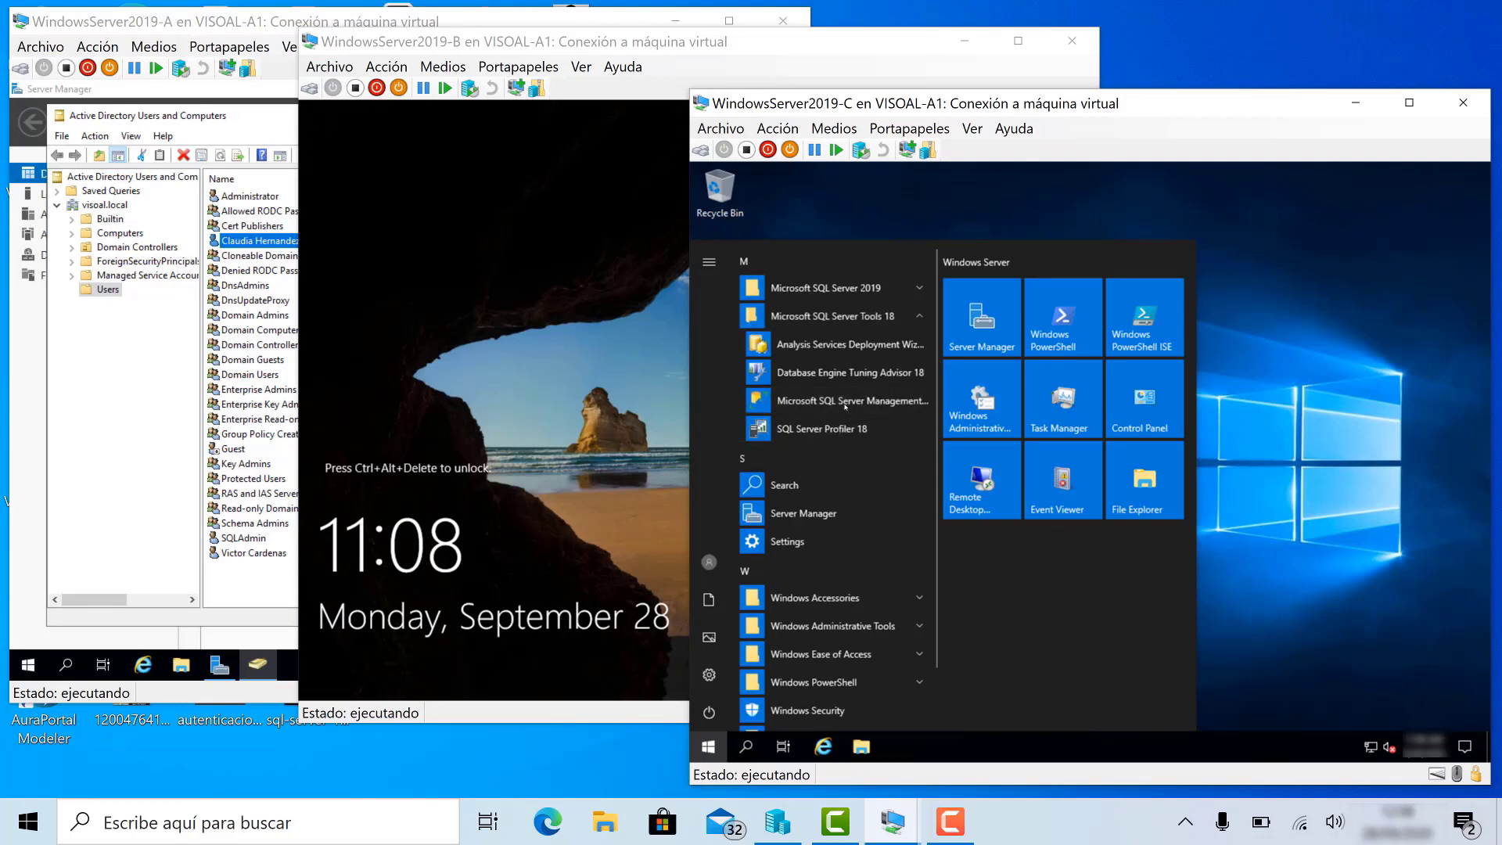
left_click(845, 402)
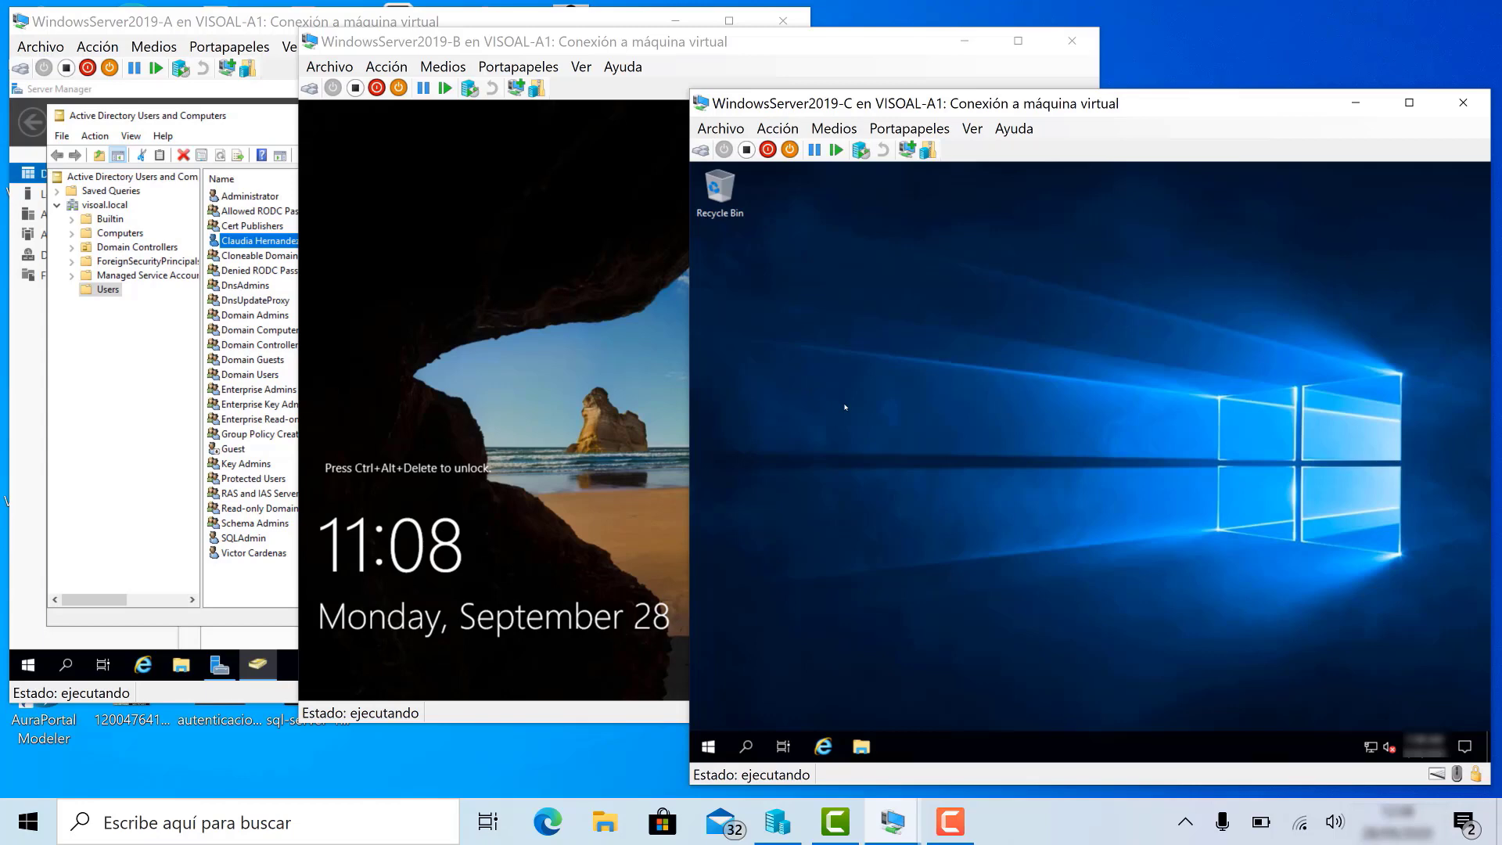
left_click(508, 42)
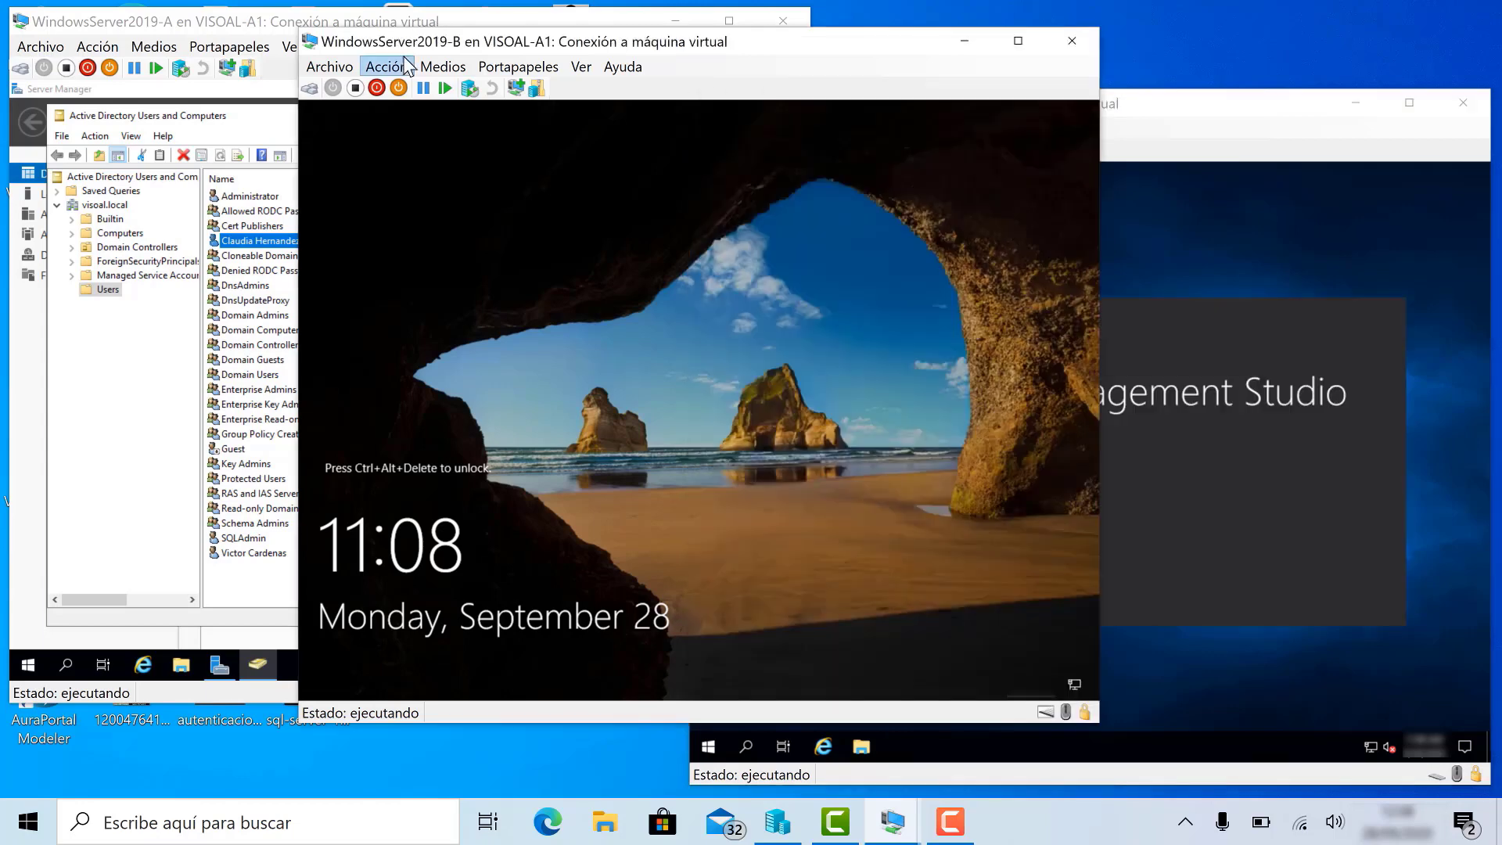
- Send Ctrl+Alt+Del to WindowsServer2019-B and sign in as Other user with the domain user's name and password
left_click(387, 67)
left_click(412, 87)
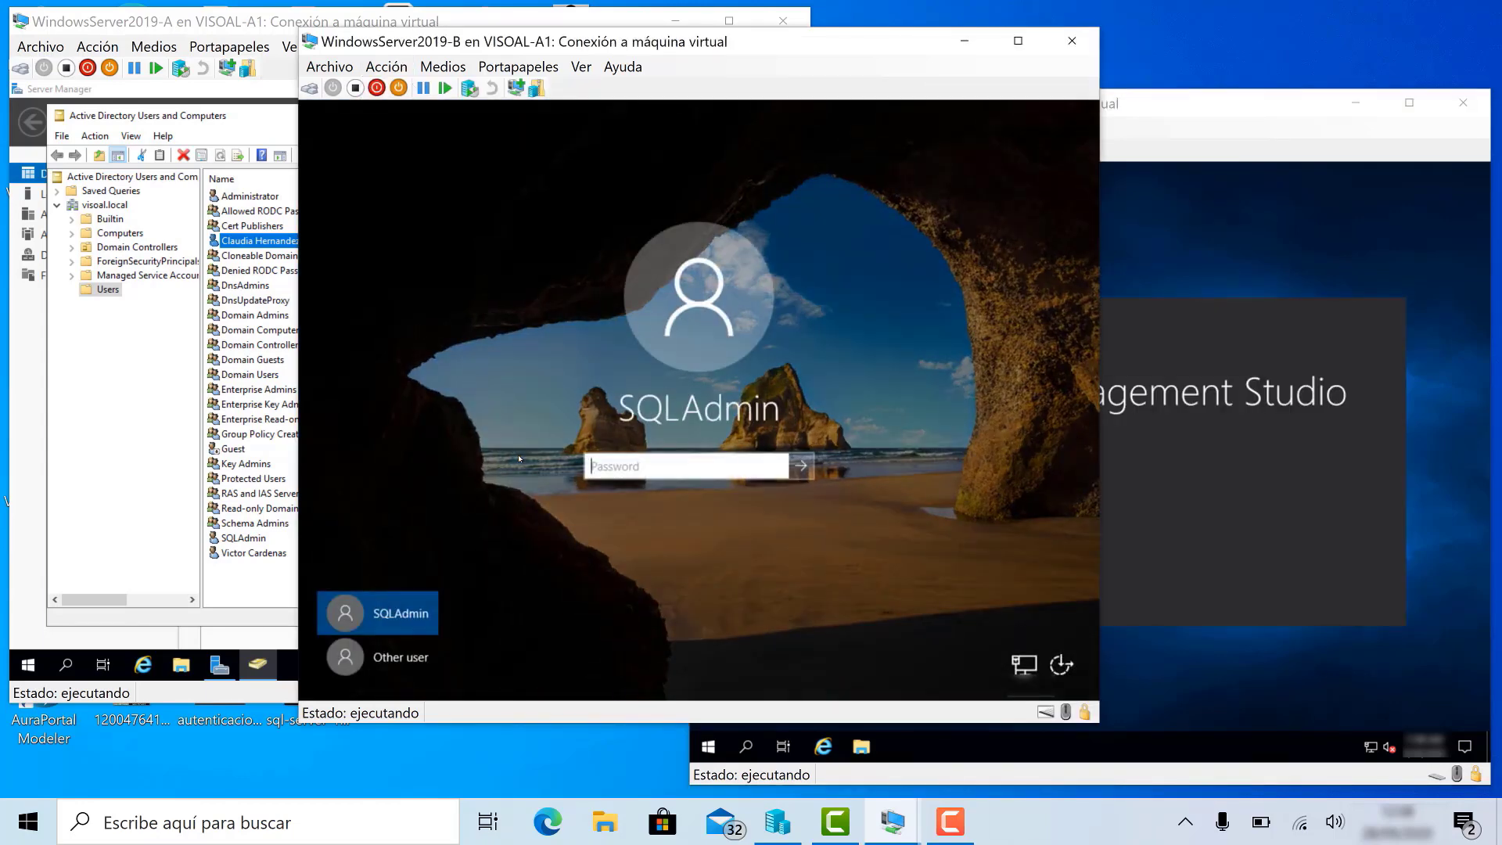
left_click(378, 658)
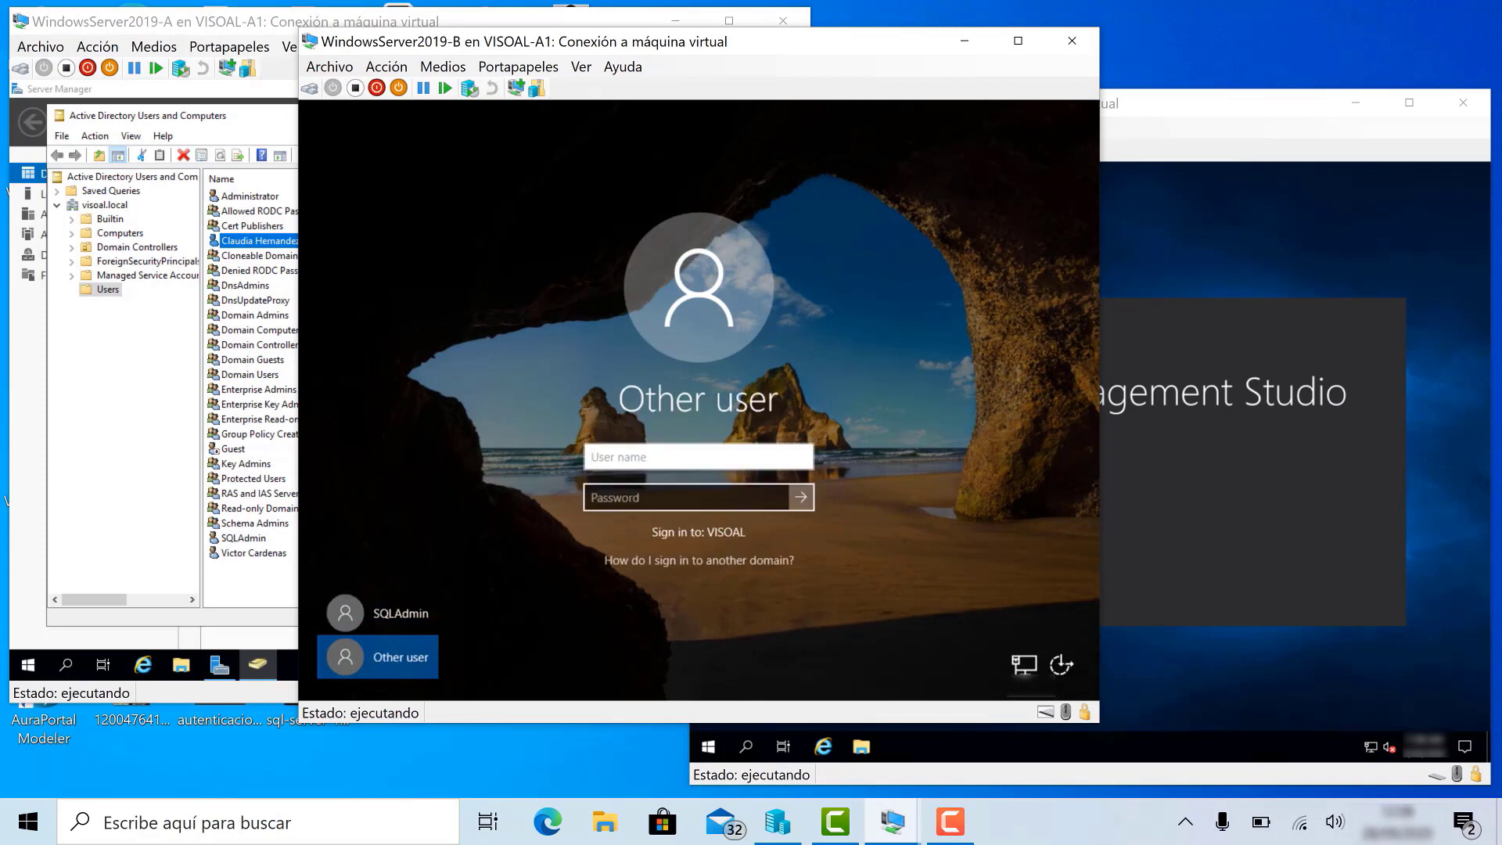
left_click(631, 498)
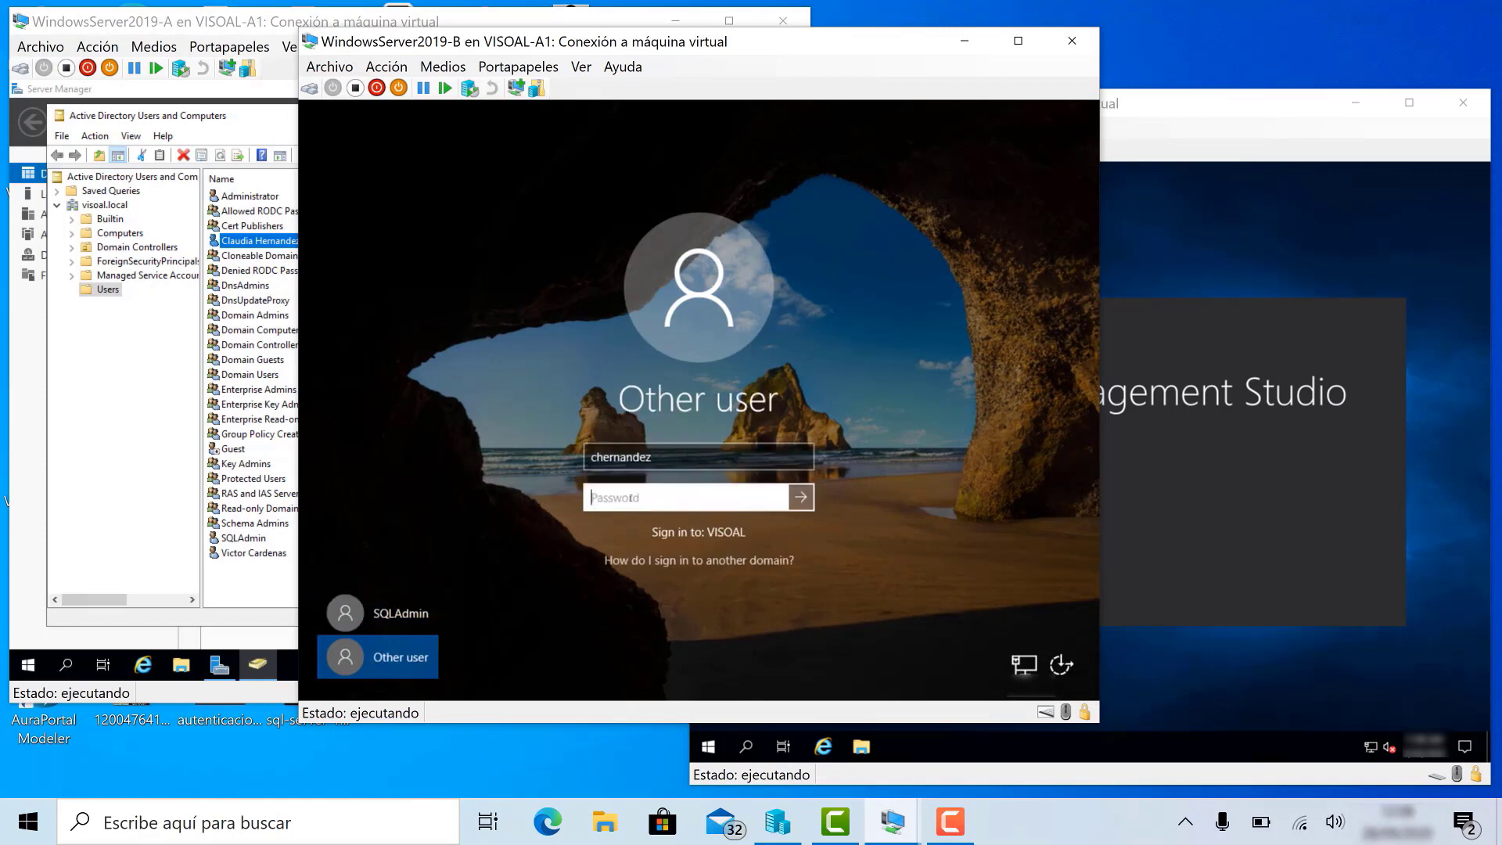
type("********")
key("Return")
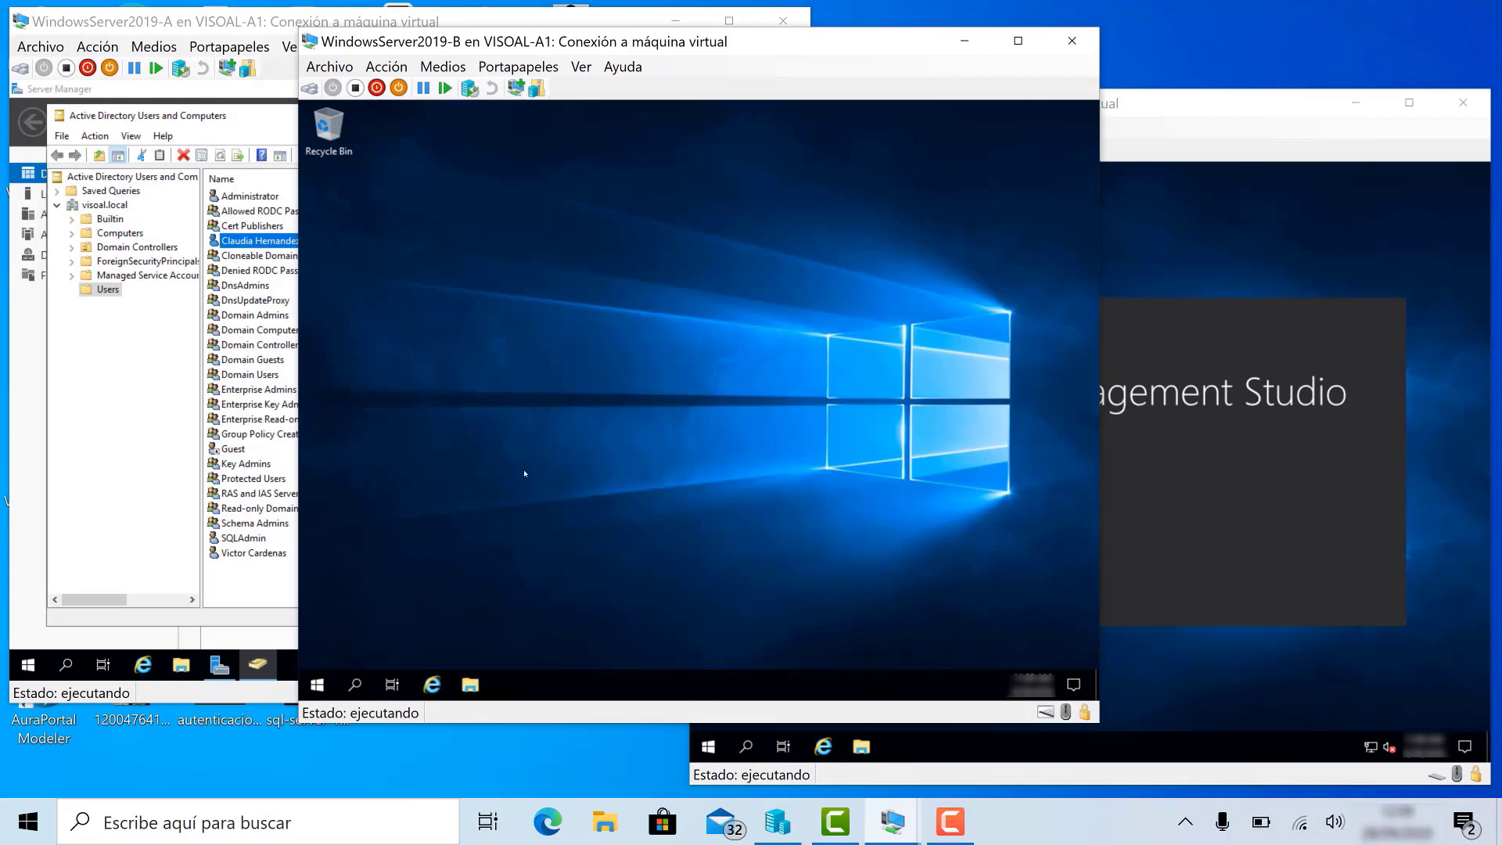
- Launch SSMS from the Microsoft SQL Server Tools 18 group on VM B
left_click(328, 694)
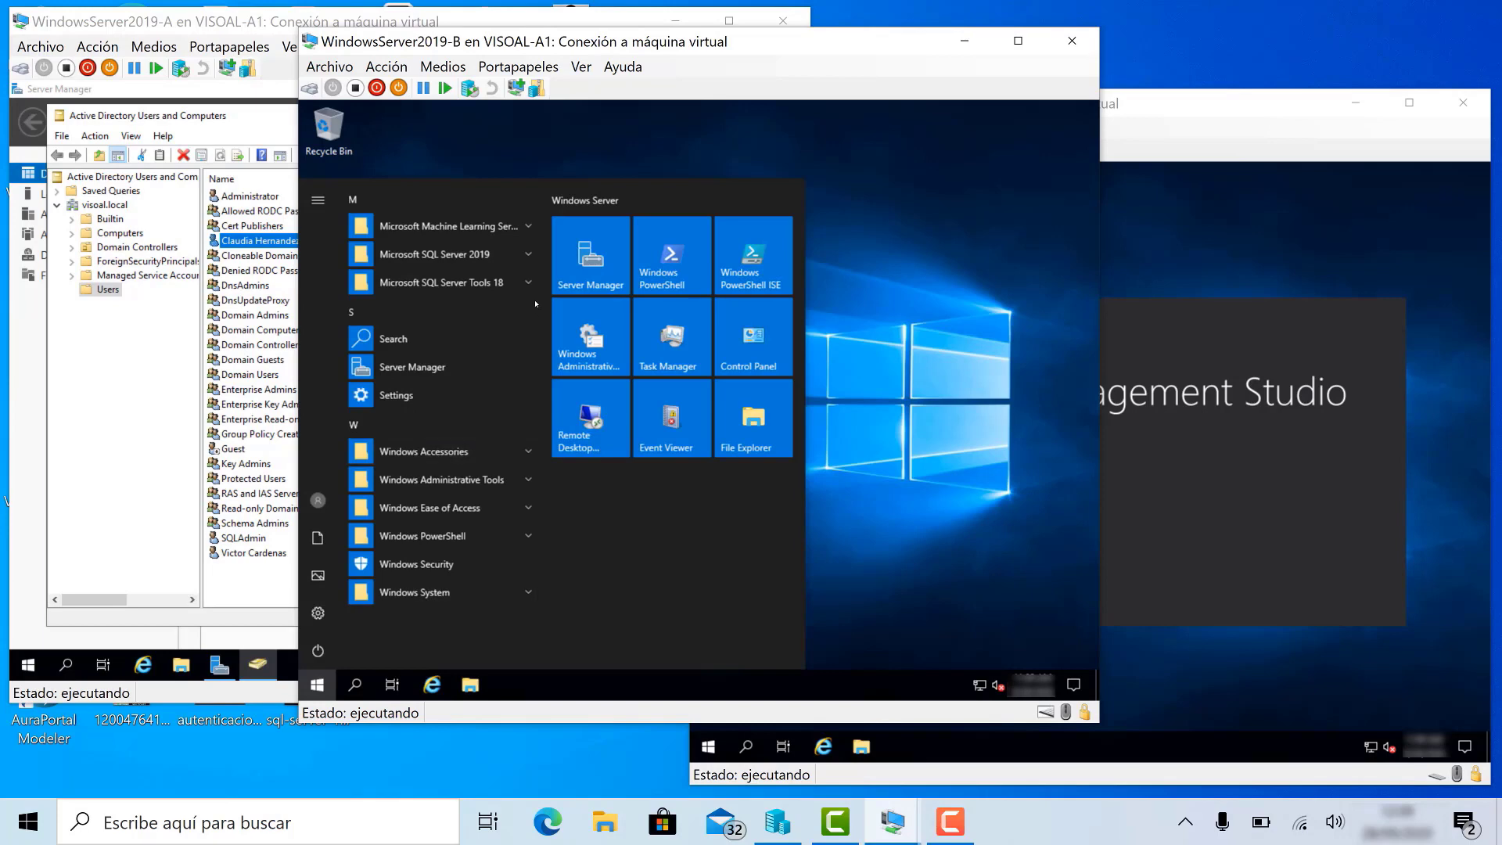
left_click(485, 282)
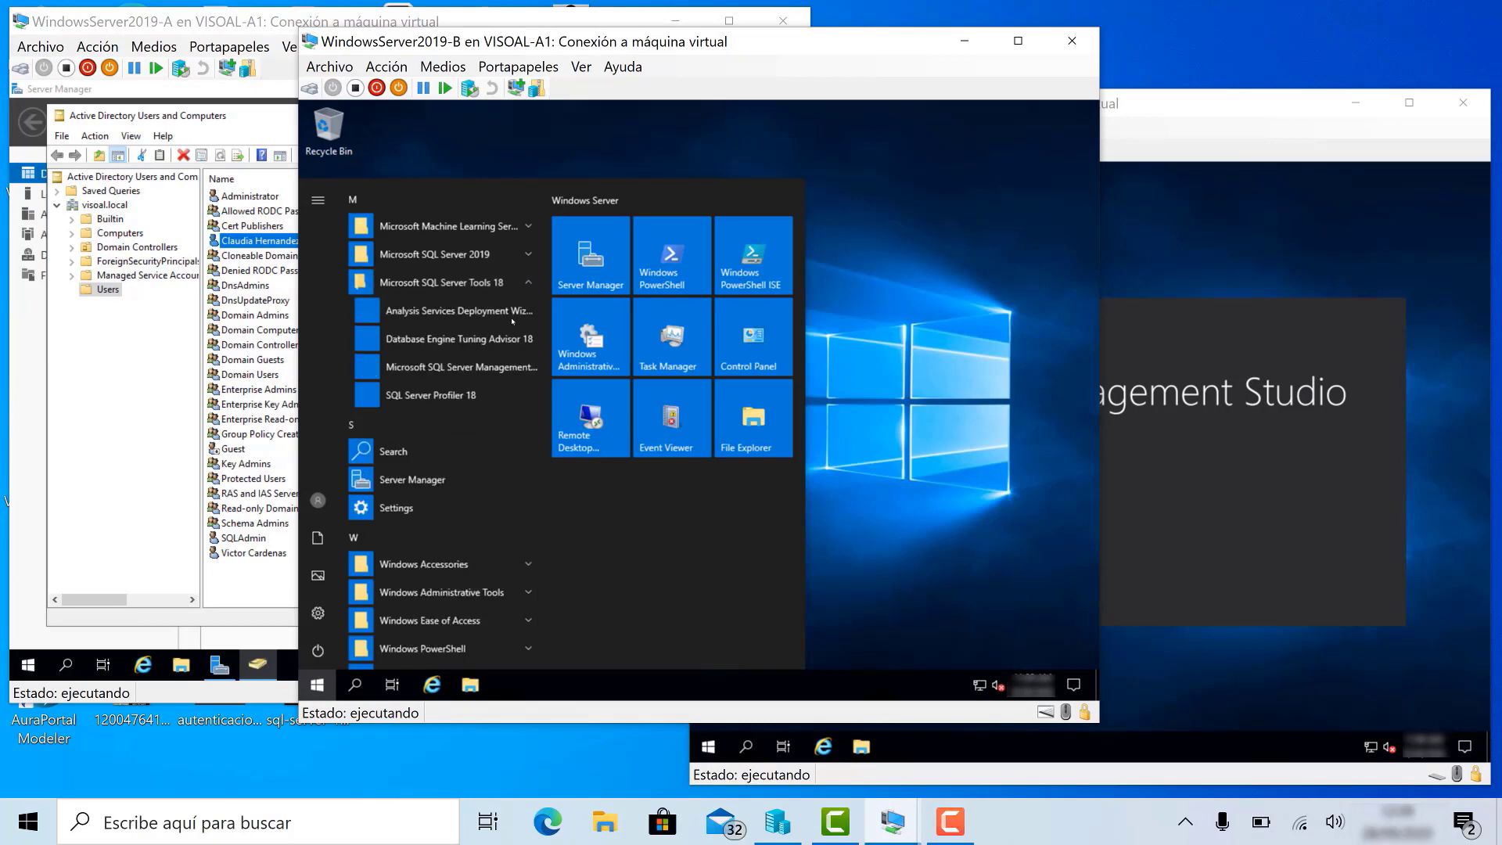
left_click(486, 374)
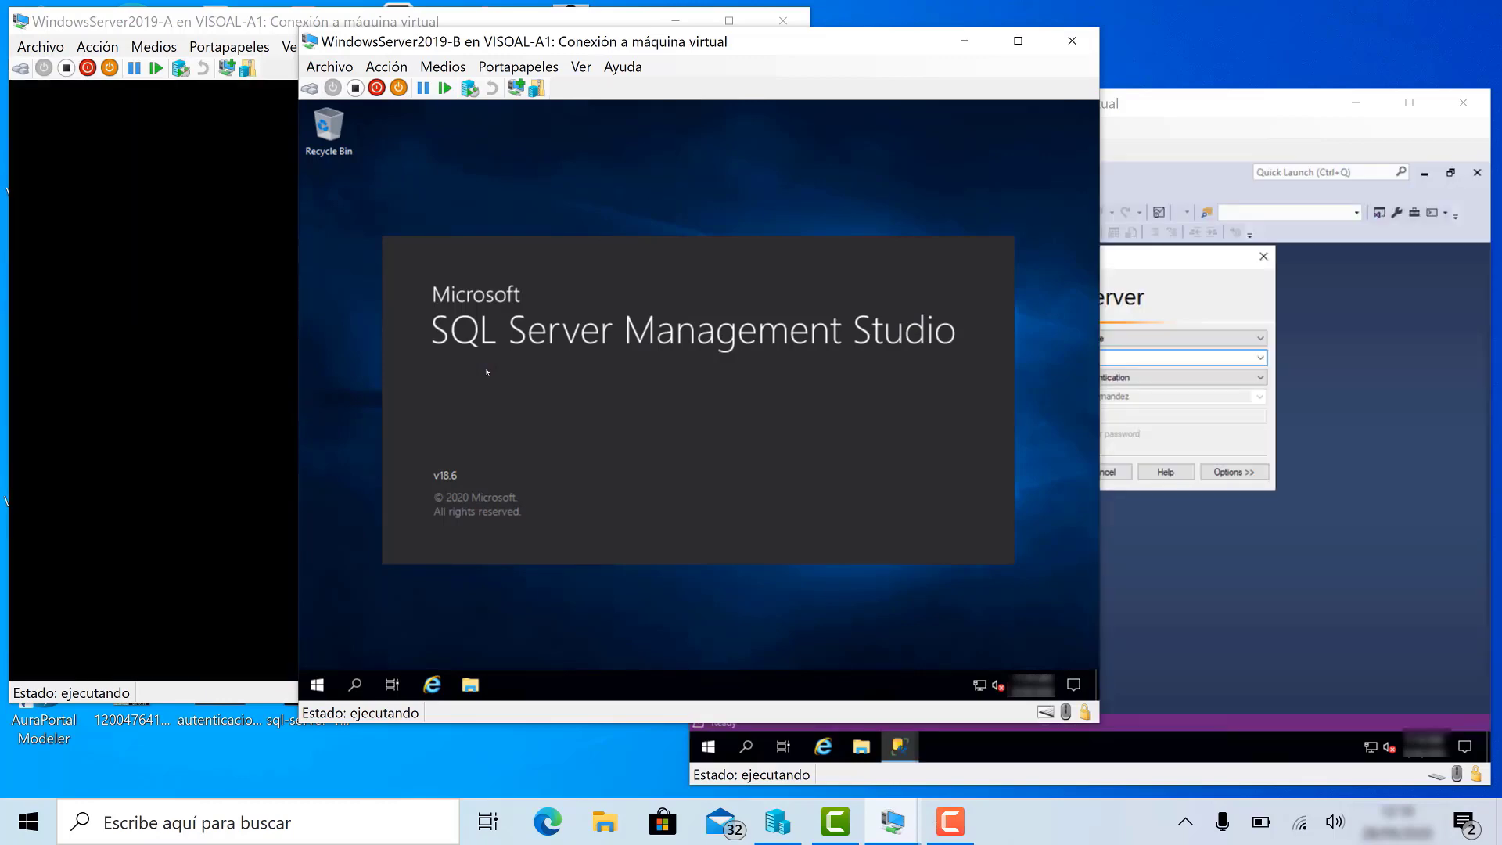
- On VM C, connect to BASEDATOS2 with Windows Authentication, dismiss the login-failed error, and retry
left_click(1101, 262)
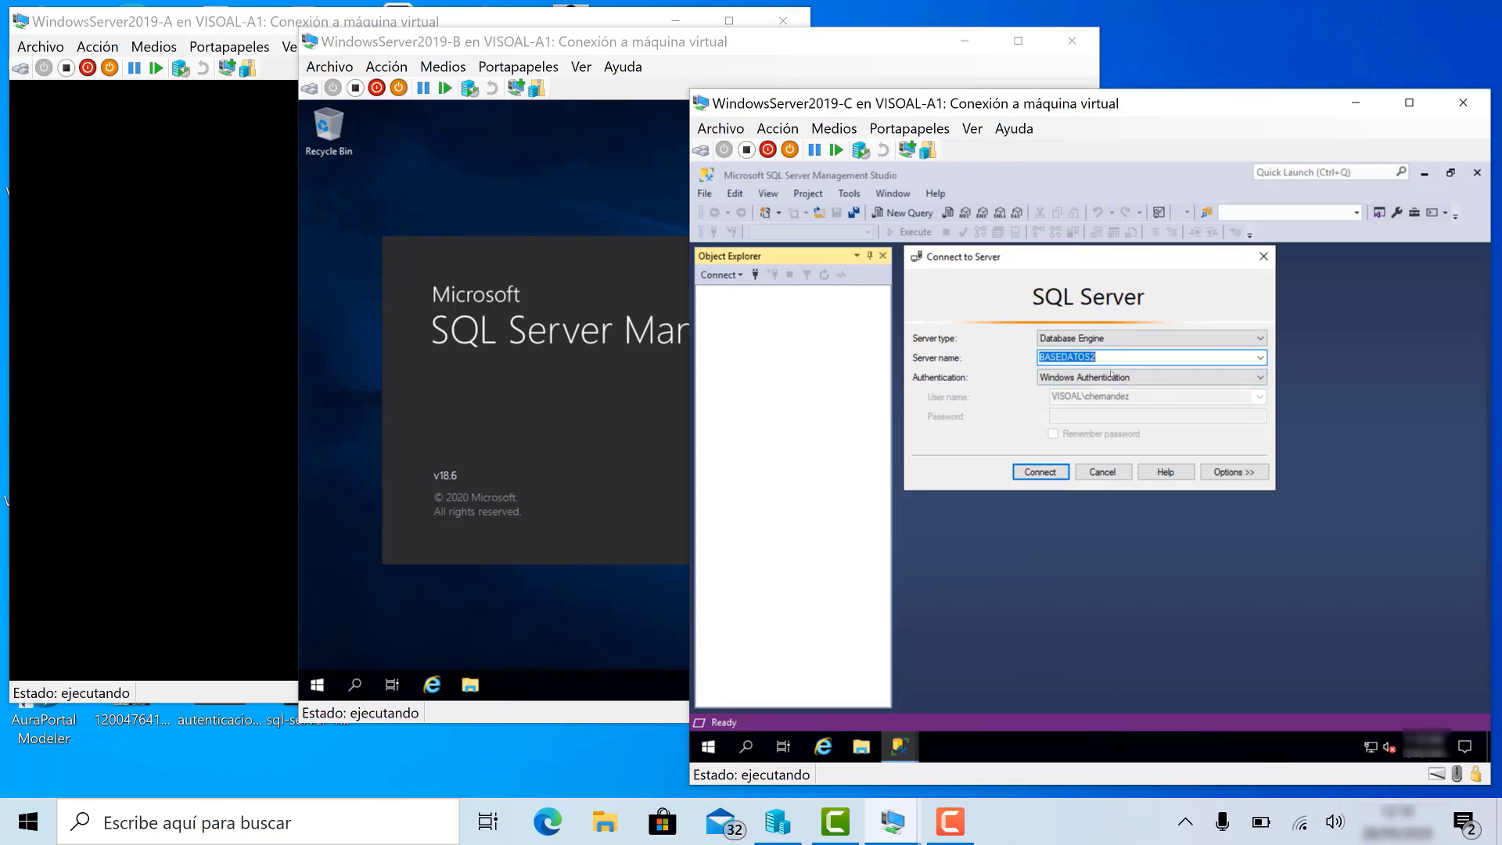
left_click(1053, 381)
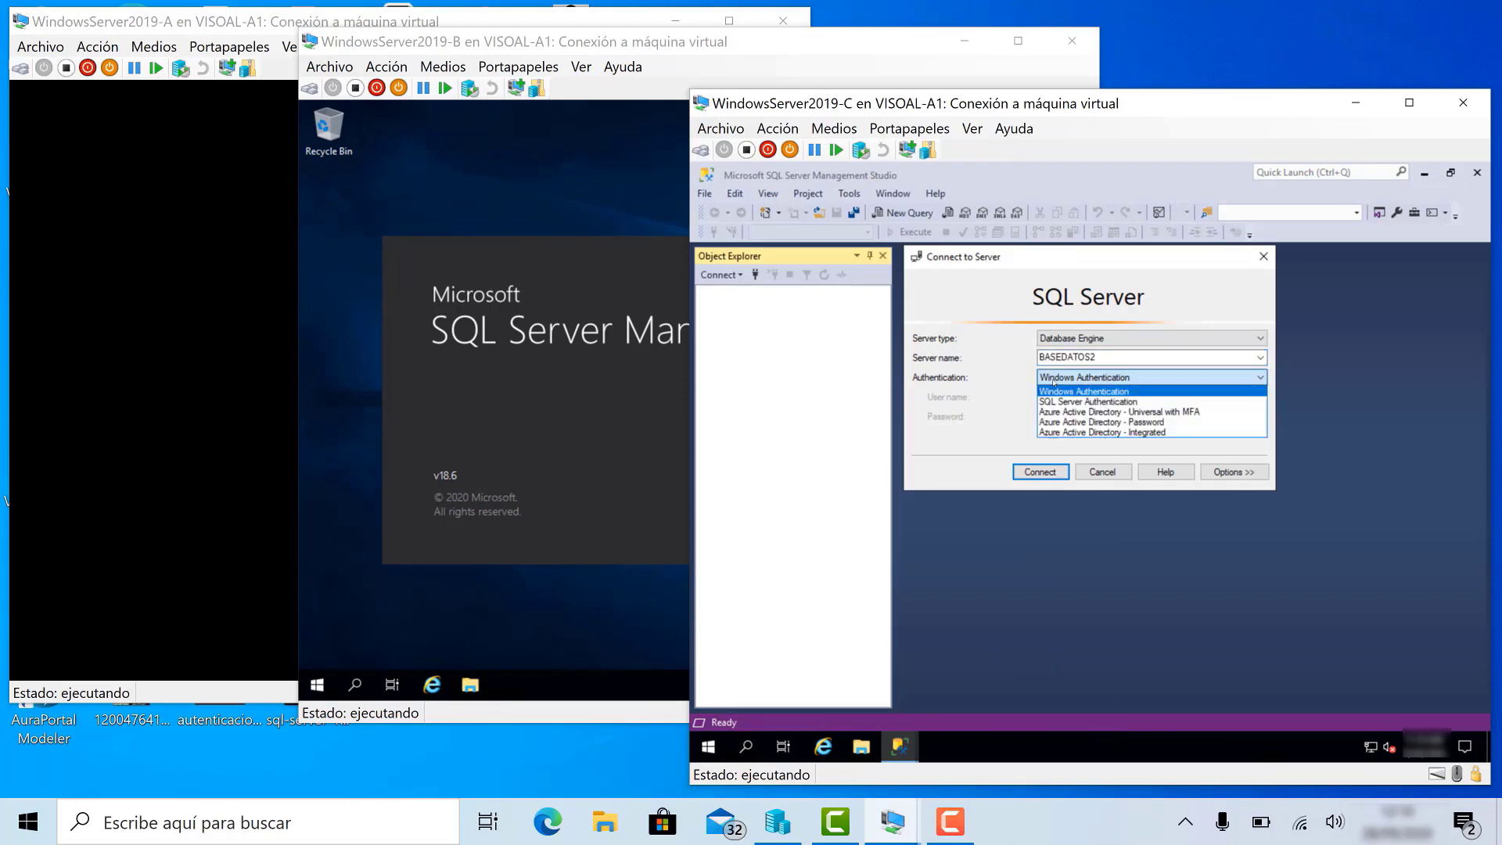
left_click(1078, 392)
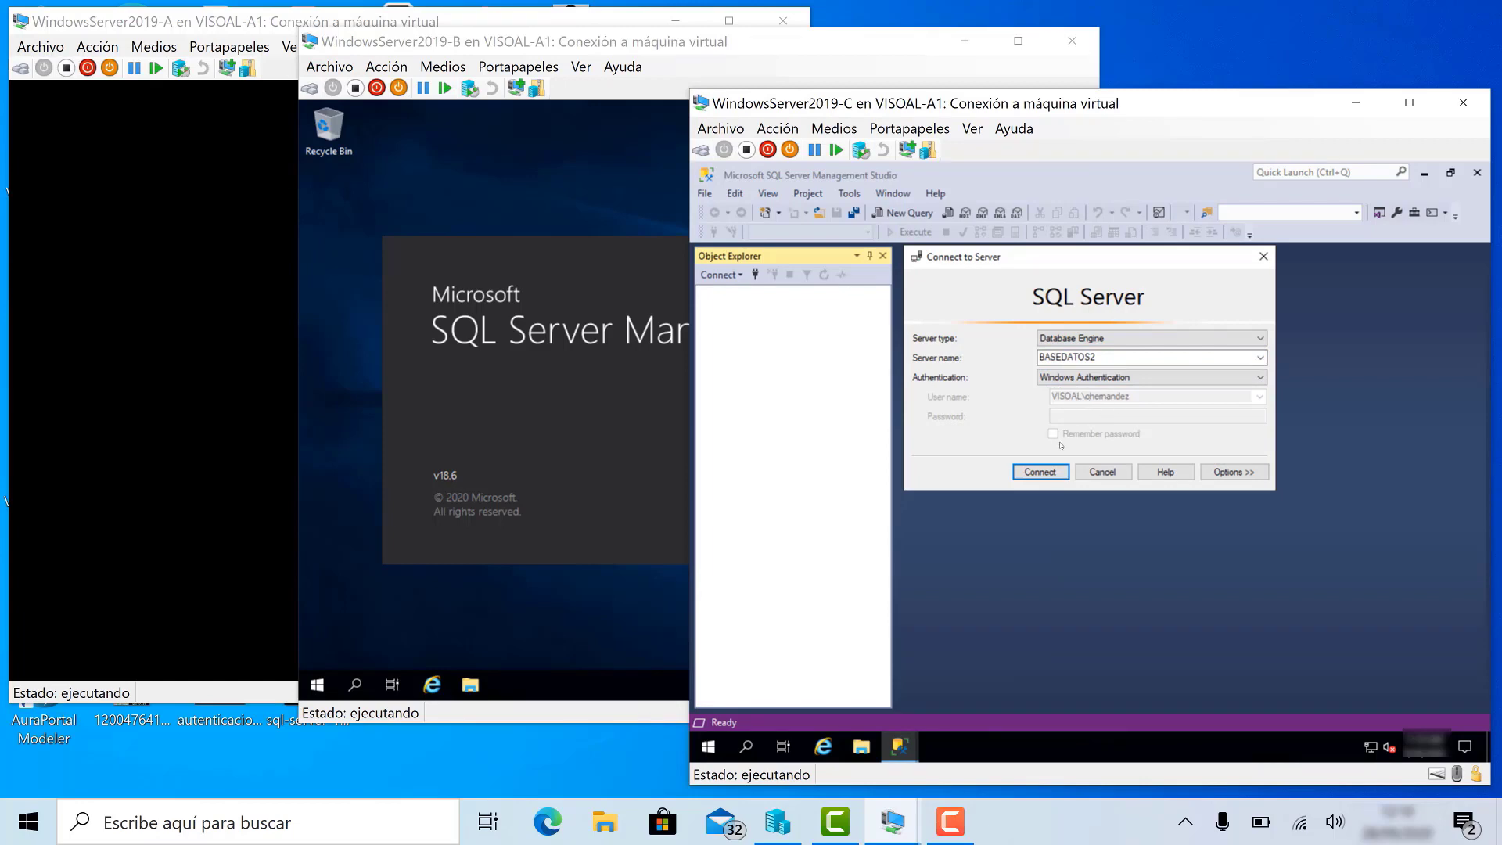
left_click(1044, 472)
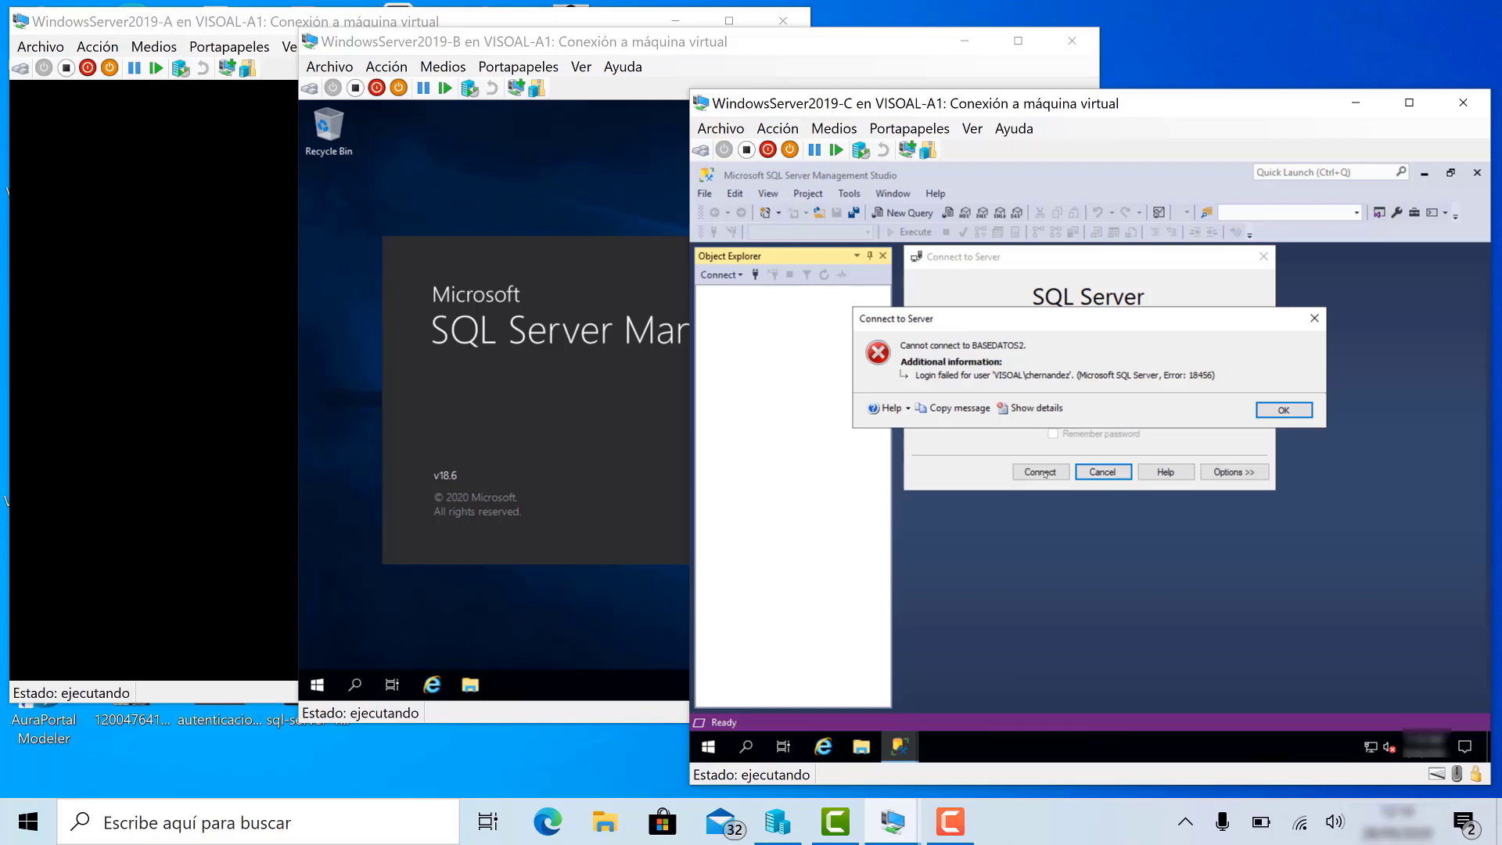
left_click(1305, 411)
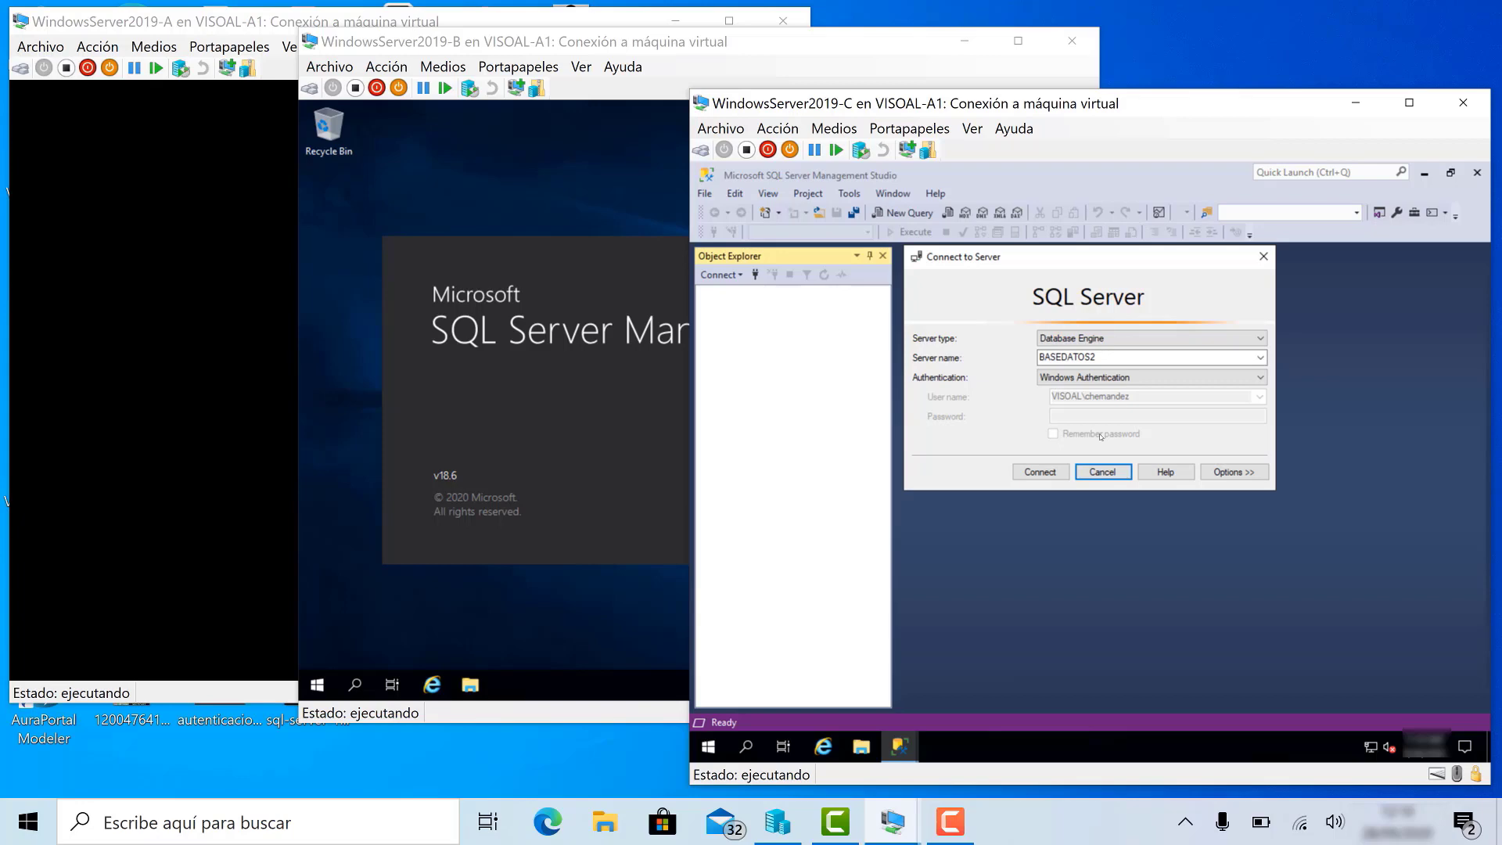
left_click(1032, 479)
- Dismiss VM C's login-failed error, then connect VM B's SSMS to BASEDATOS with Windows Authentication
left_click(1276, 411)
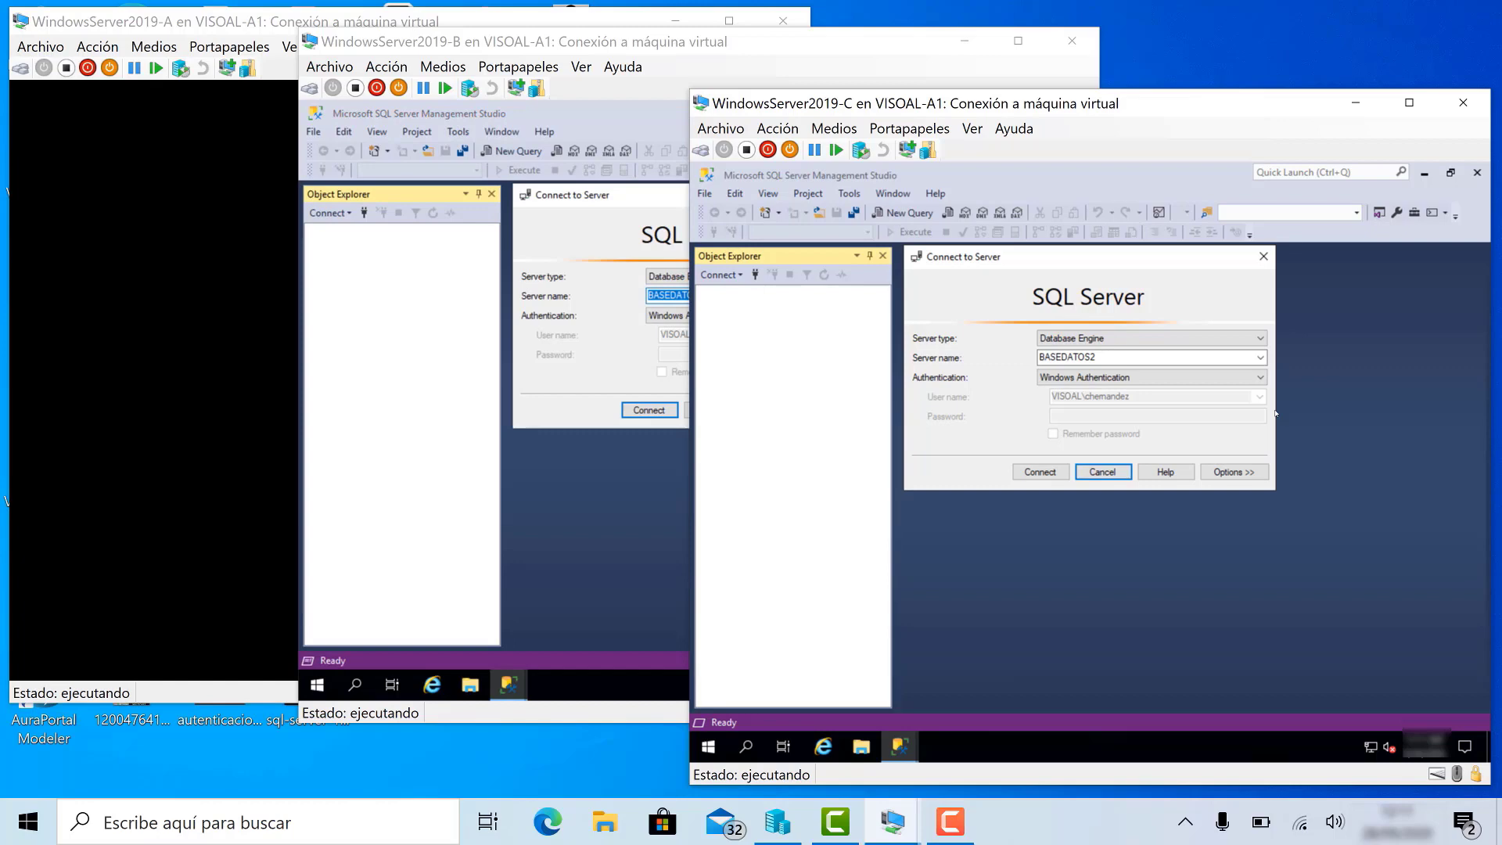
left_click(661, 110)
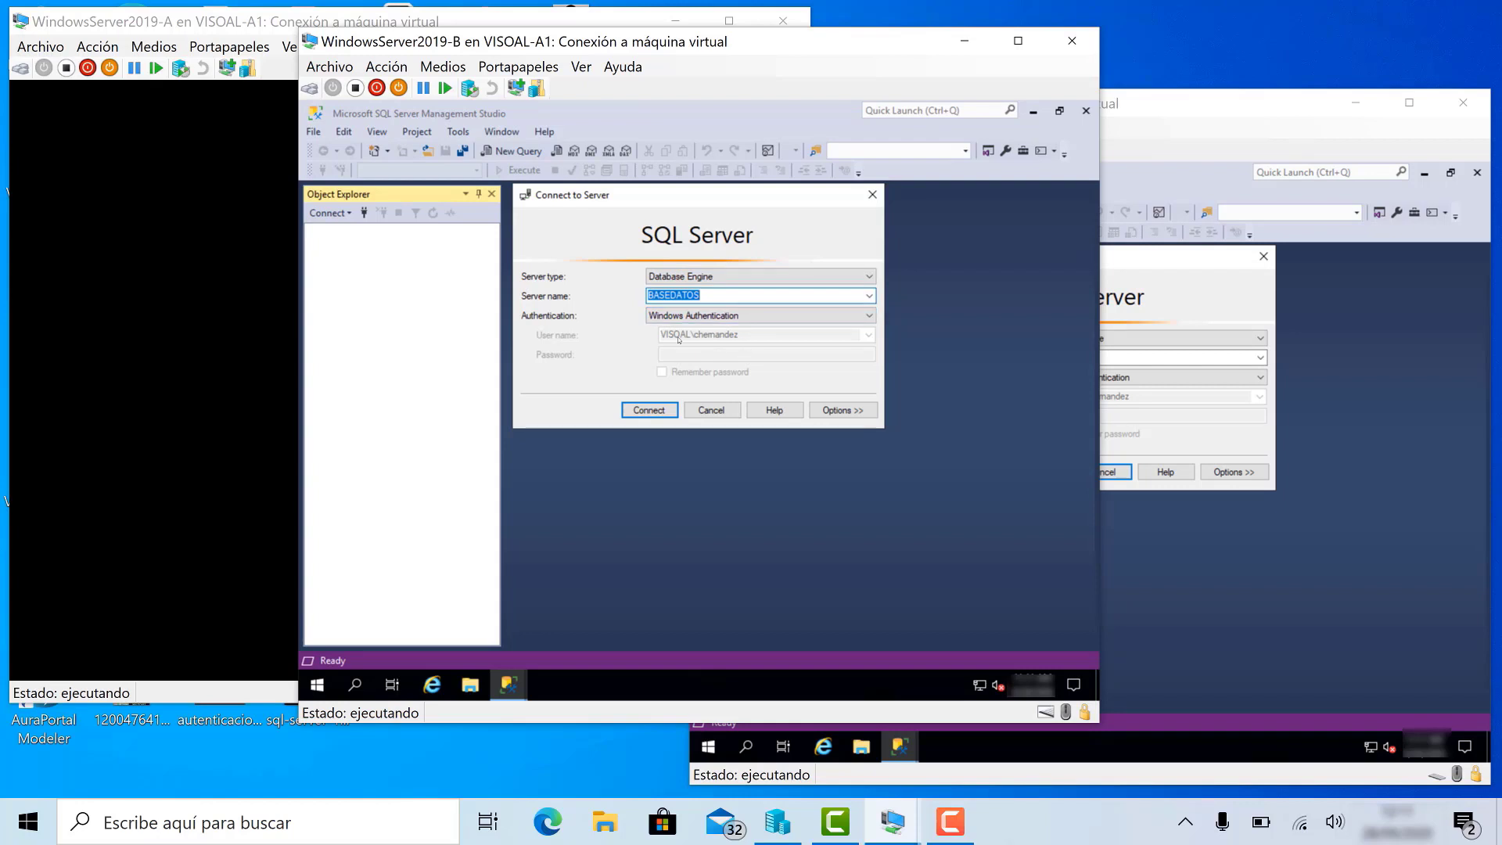
left_click(656, 413)
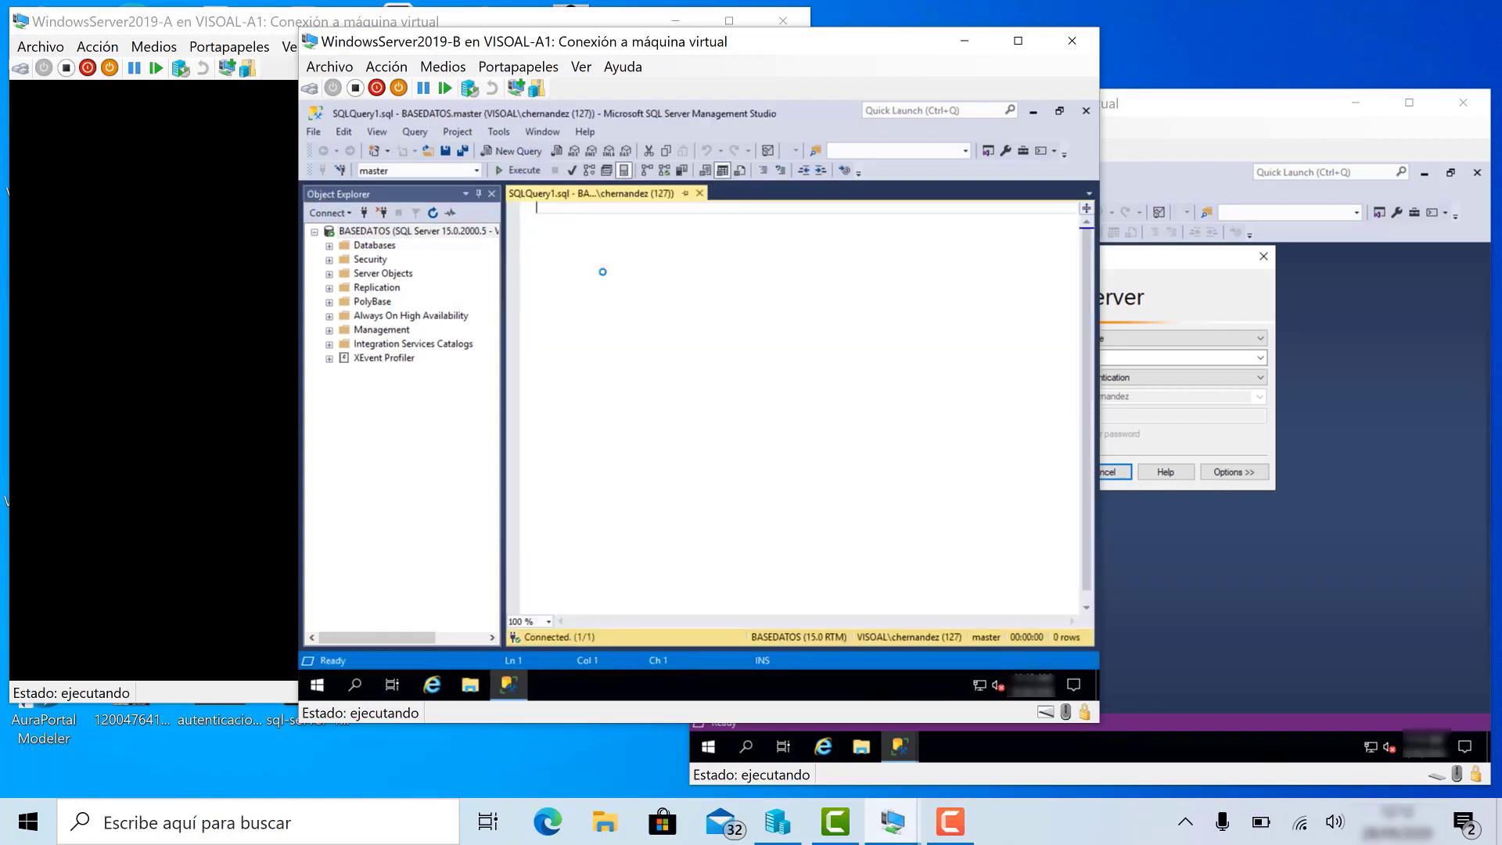
- Run 'Use Northwind' / 'go' to switch the session to the Northwind database
type("Use Northw")
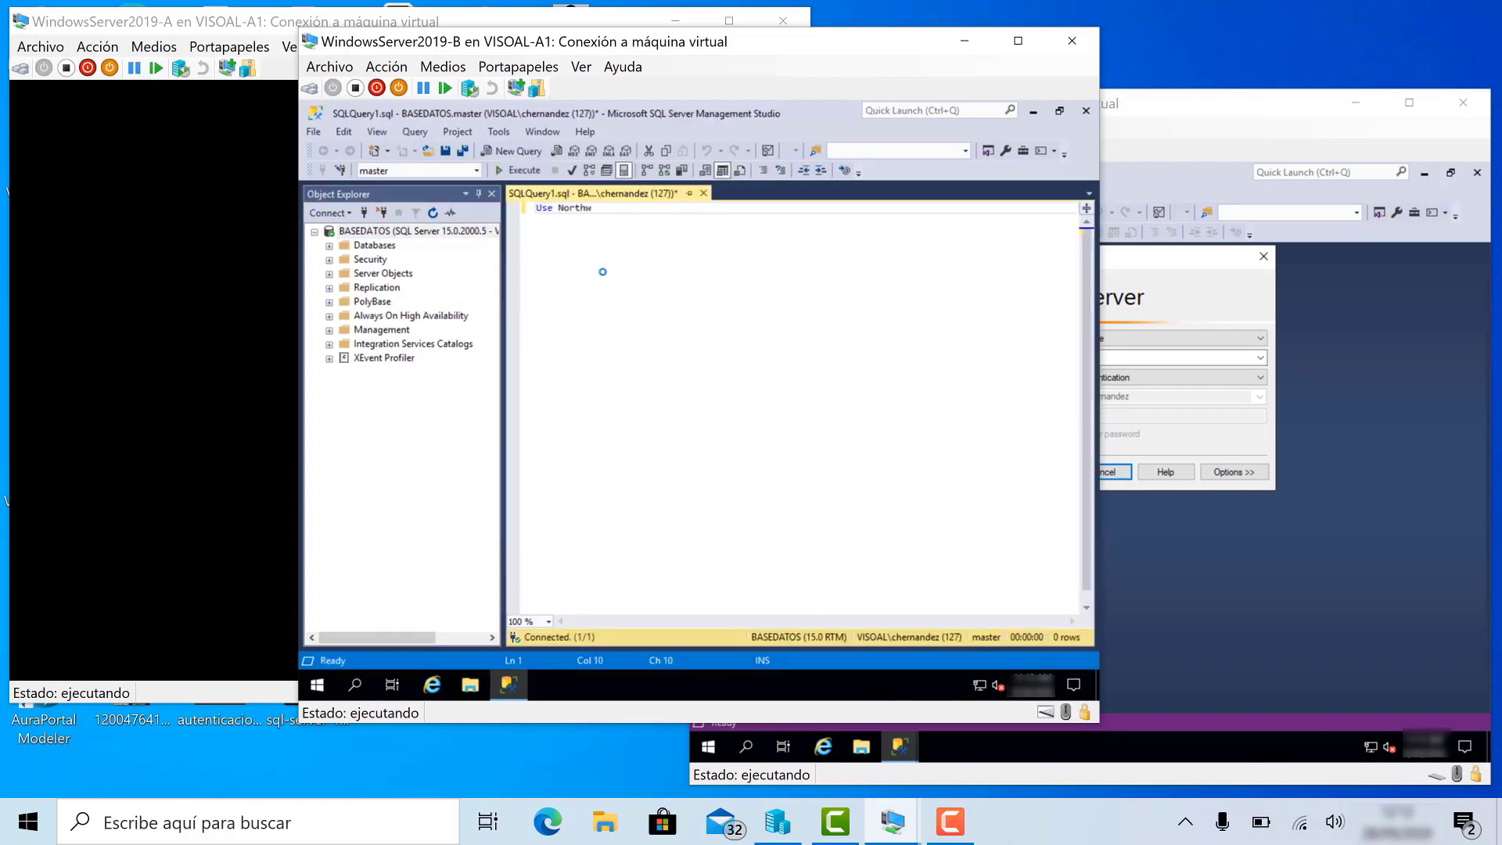
type("ind")
key("Return")
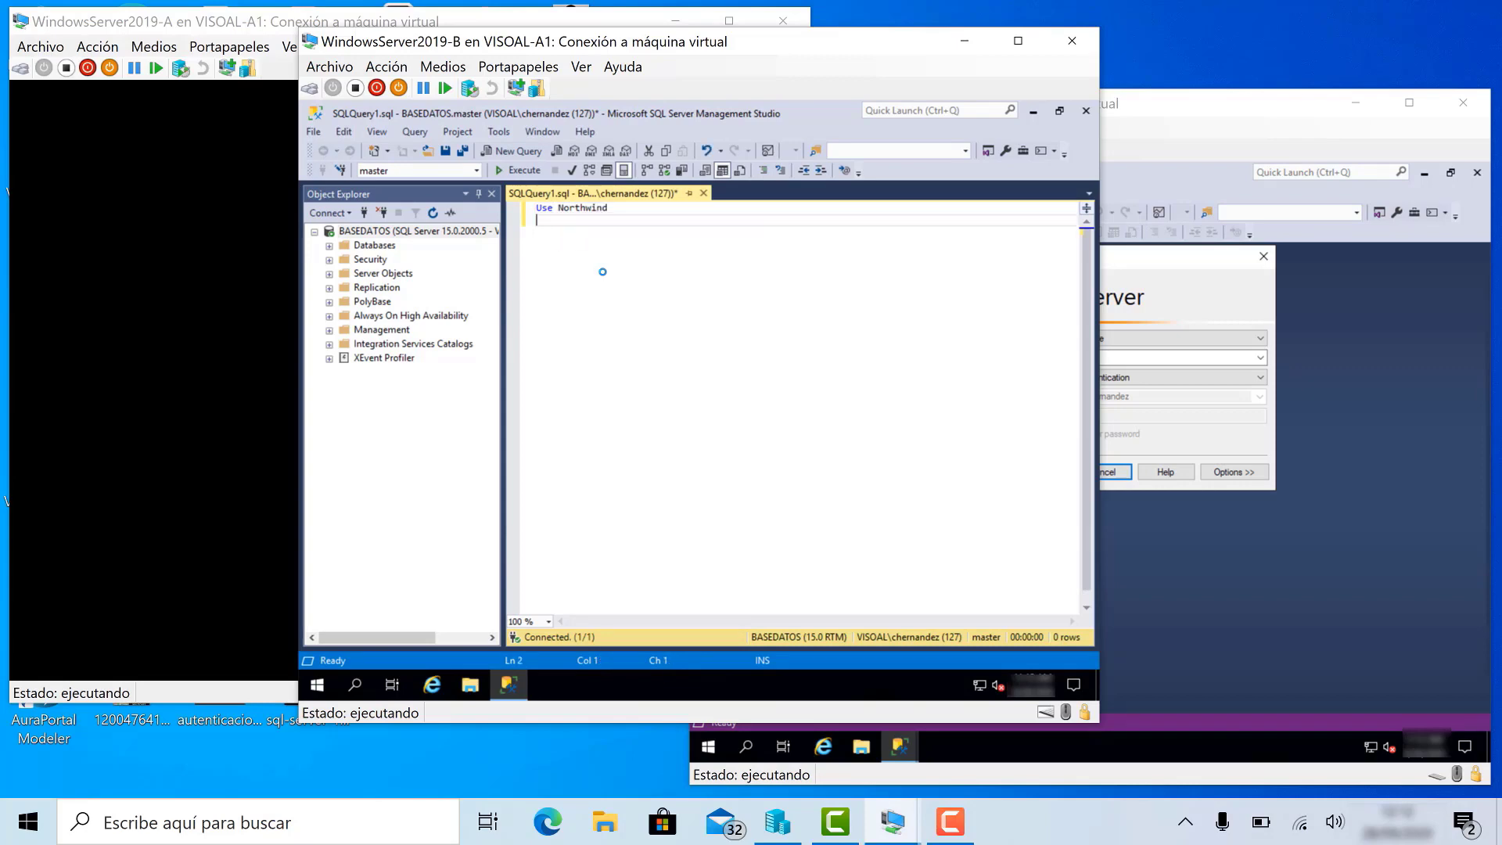
type("go")
left_click(518, 170)
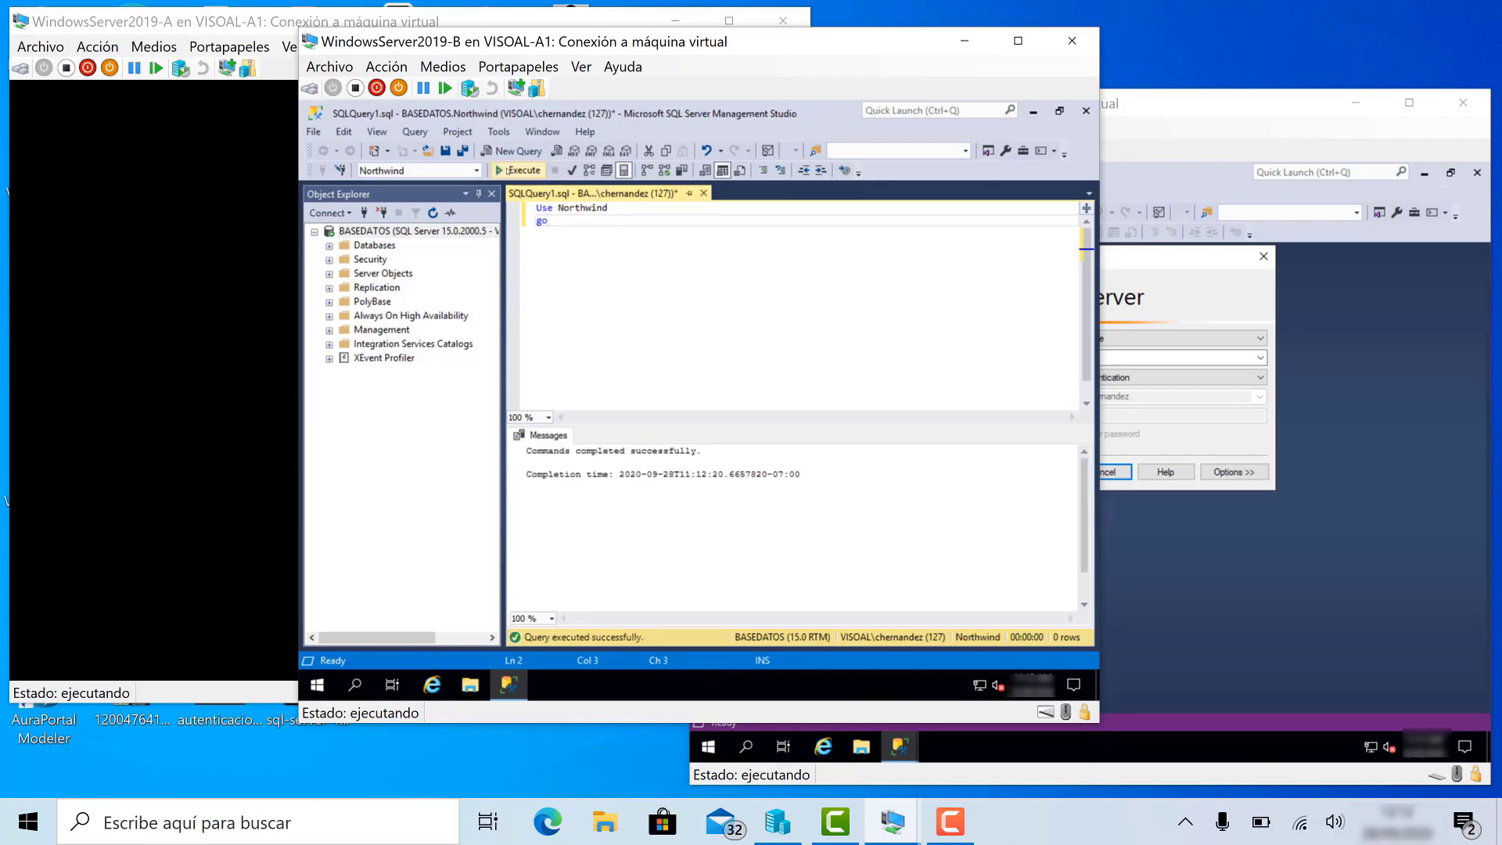
- Execute 'Select * from customers', which returns the SELECT permission denied error
key("Return")
key("Return")
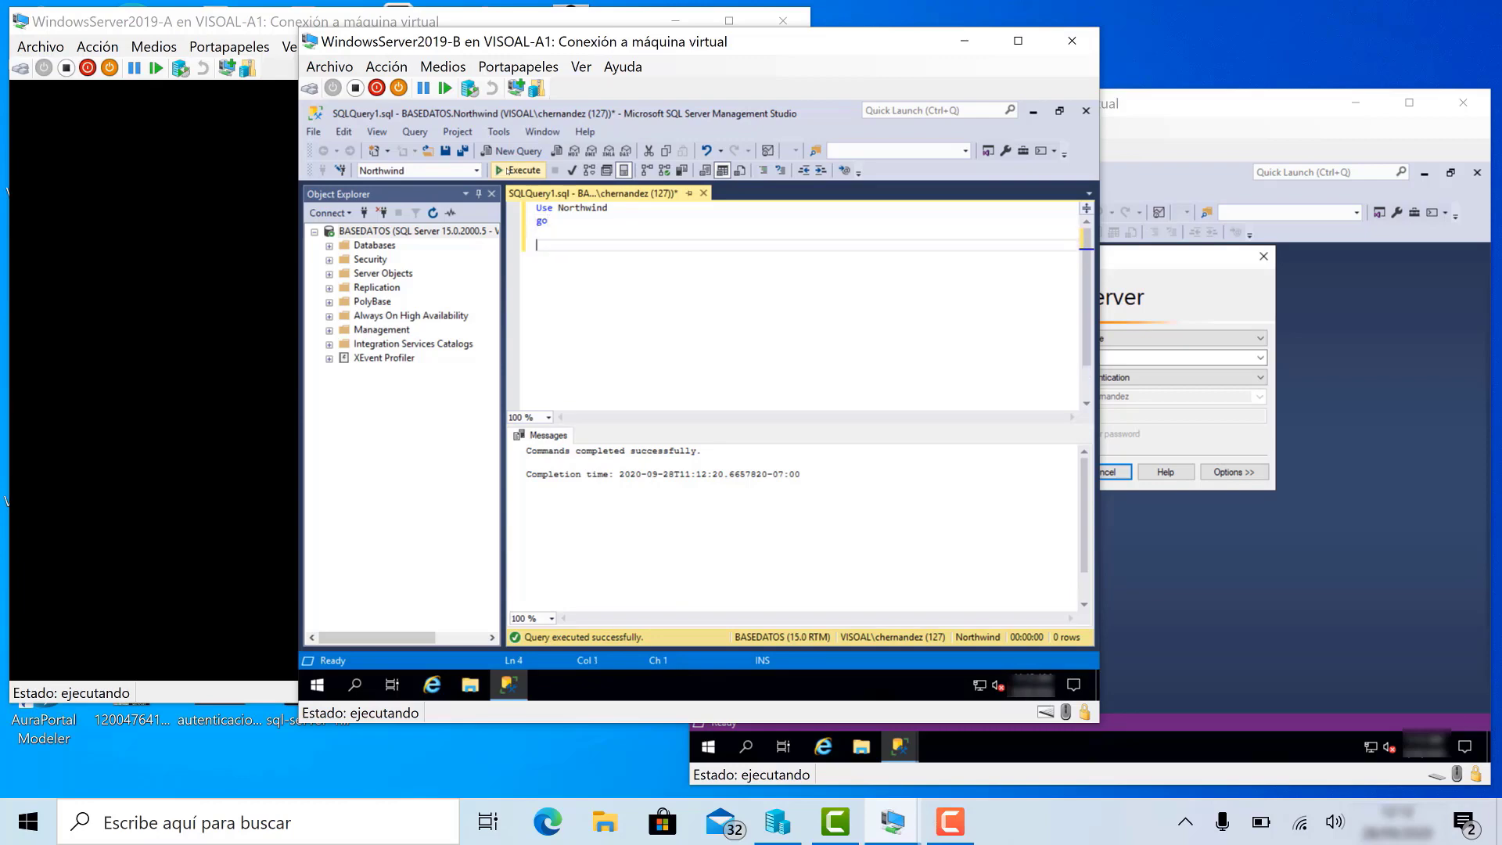
type("Select * from customers")
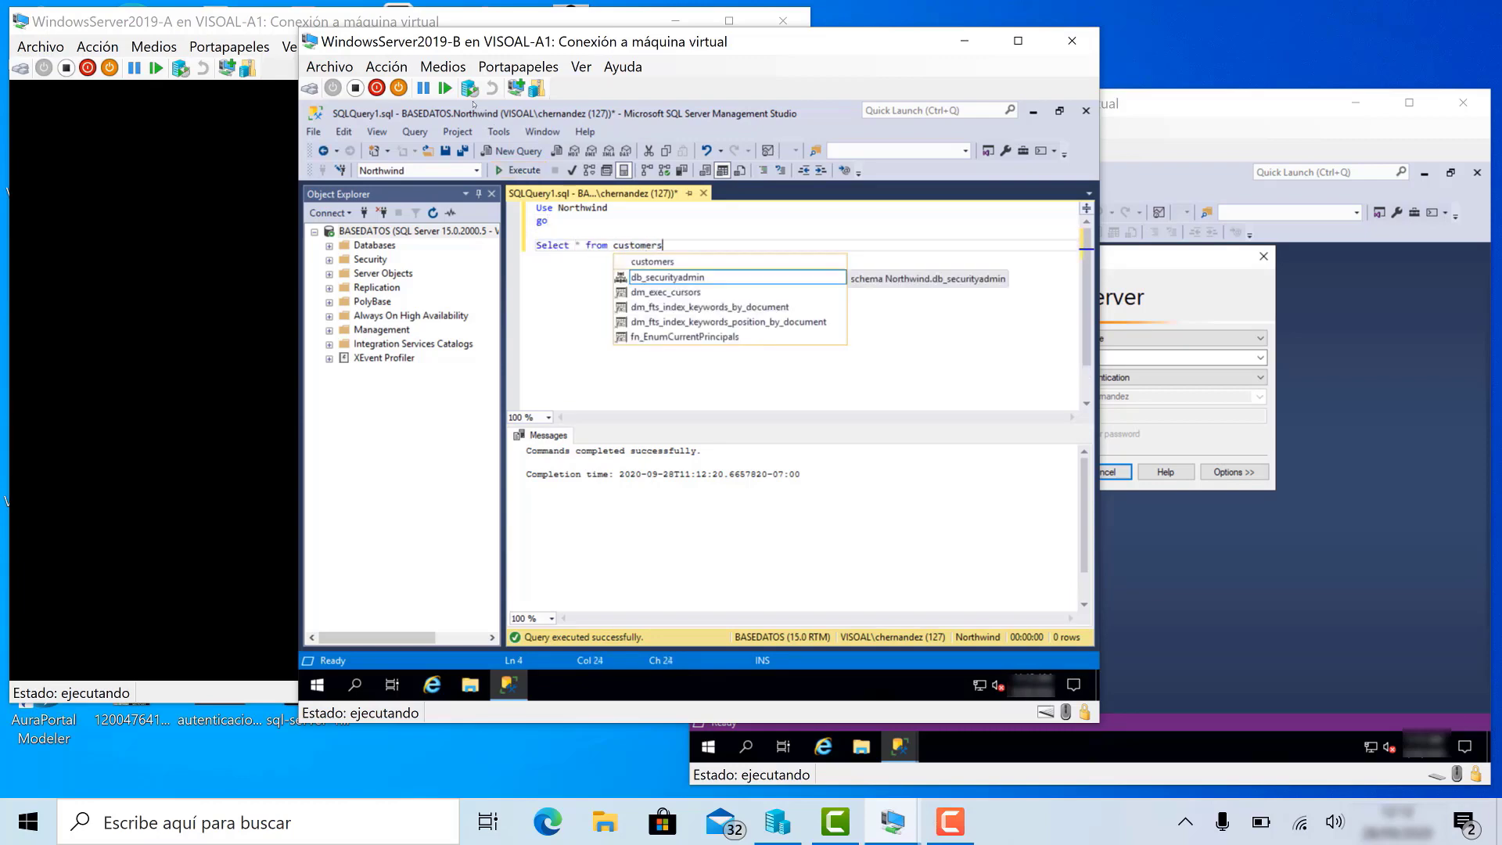
left_click(519, 170)
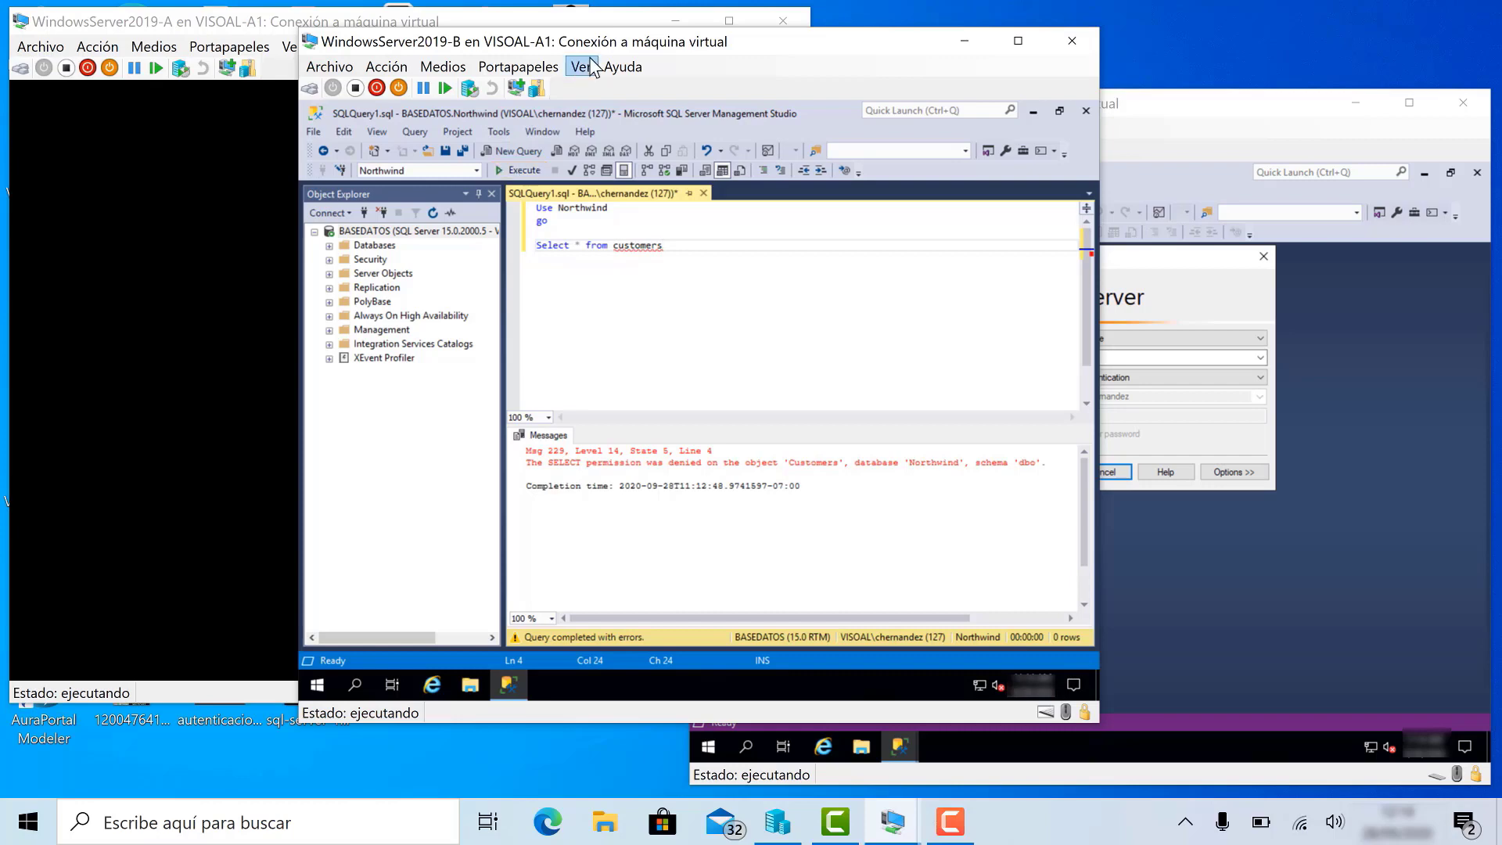
- Close the query without saving, disconnect from BASEDATOS, and start a new connection
left_click(703, 192)
key("Escape")
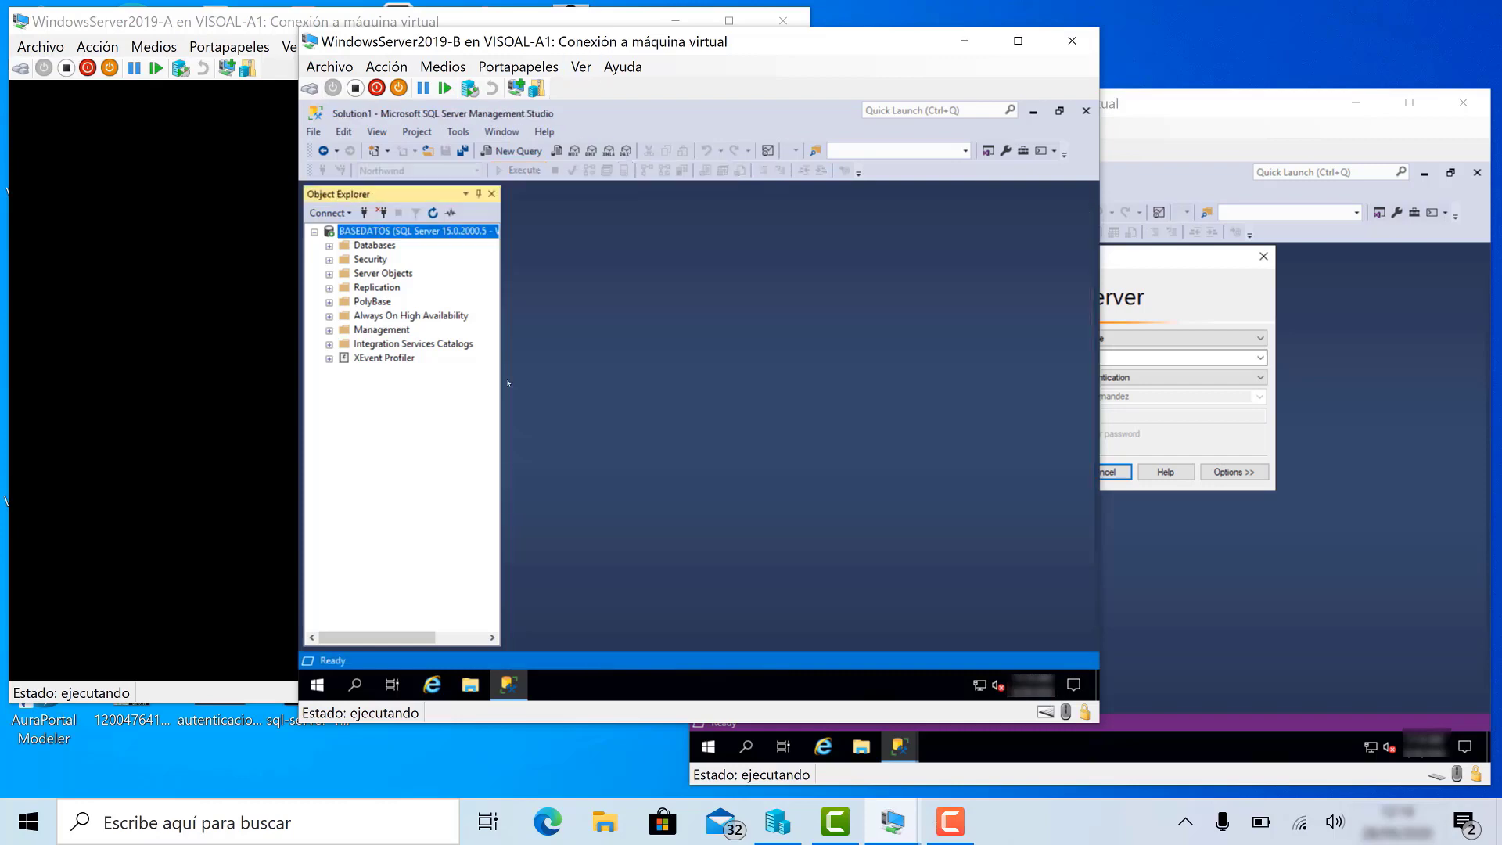
left_click(381, 212)
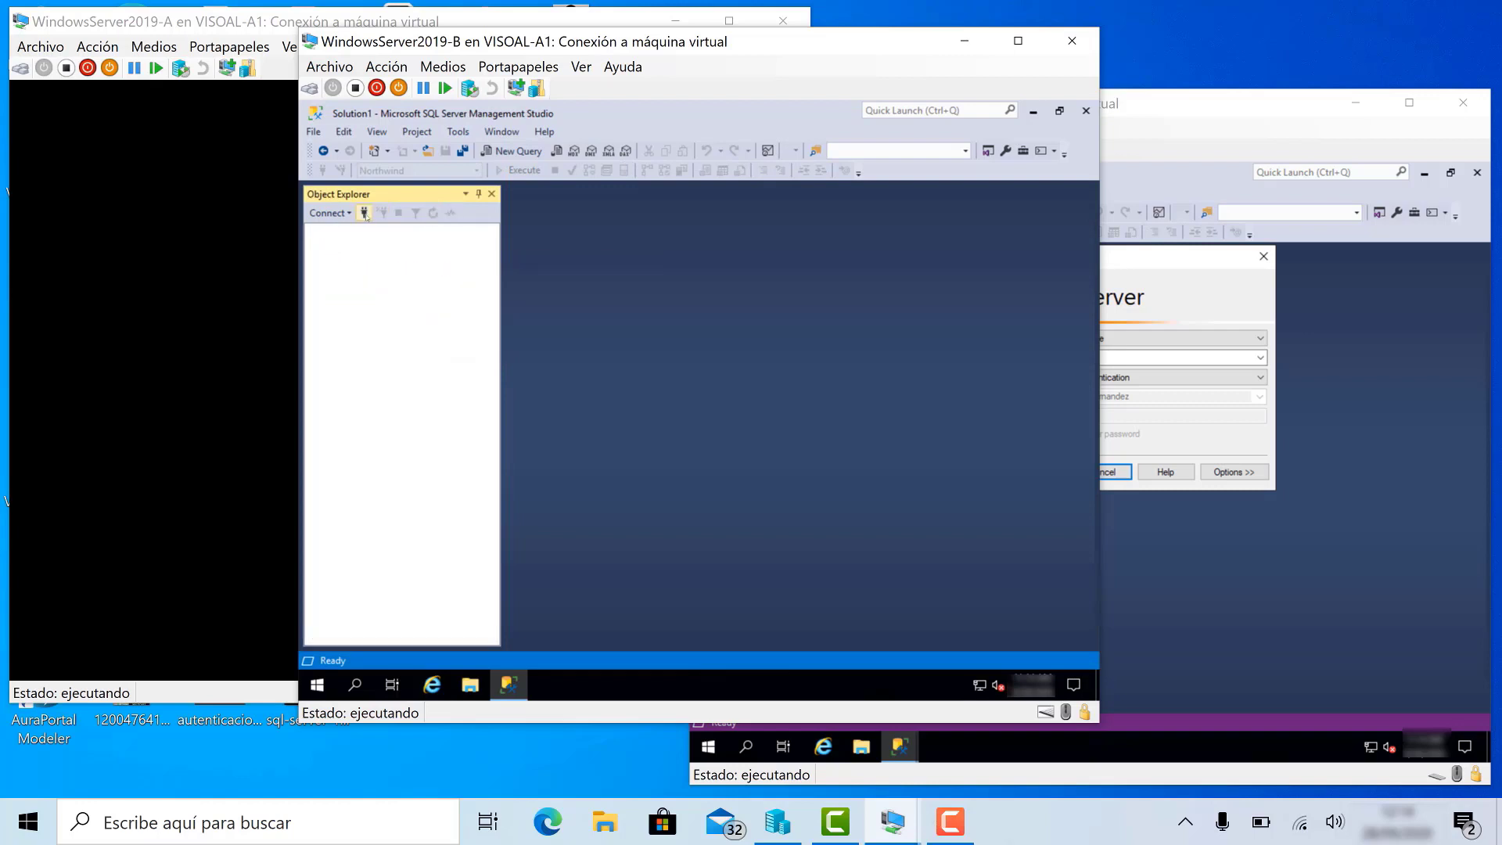
left_click(364, 212)
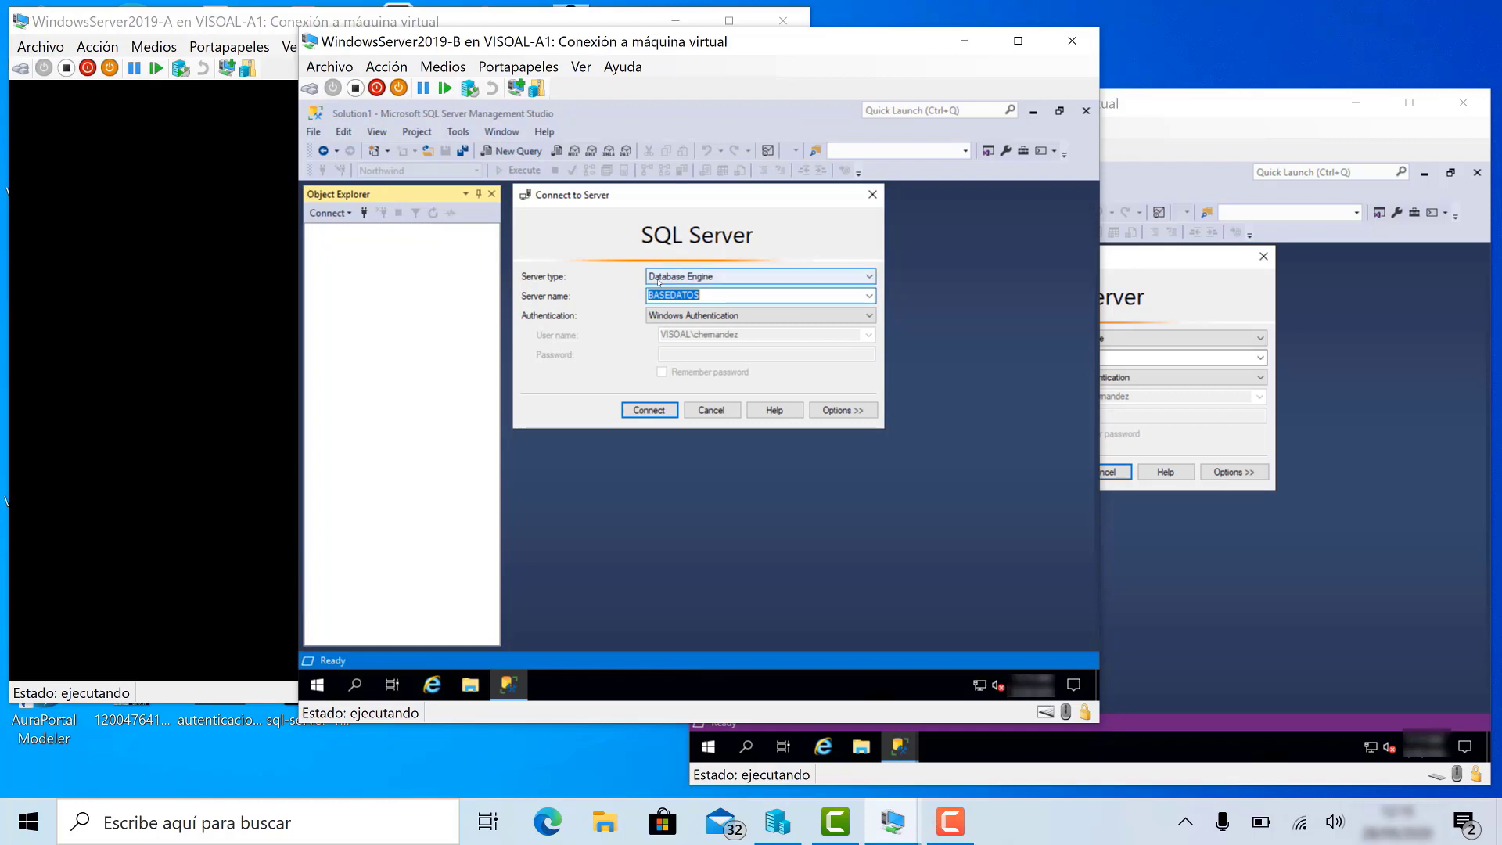
- Target BASEDATOS with SQL Server Authentication, login sa, and enter the password
left_click(870, 295)
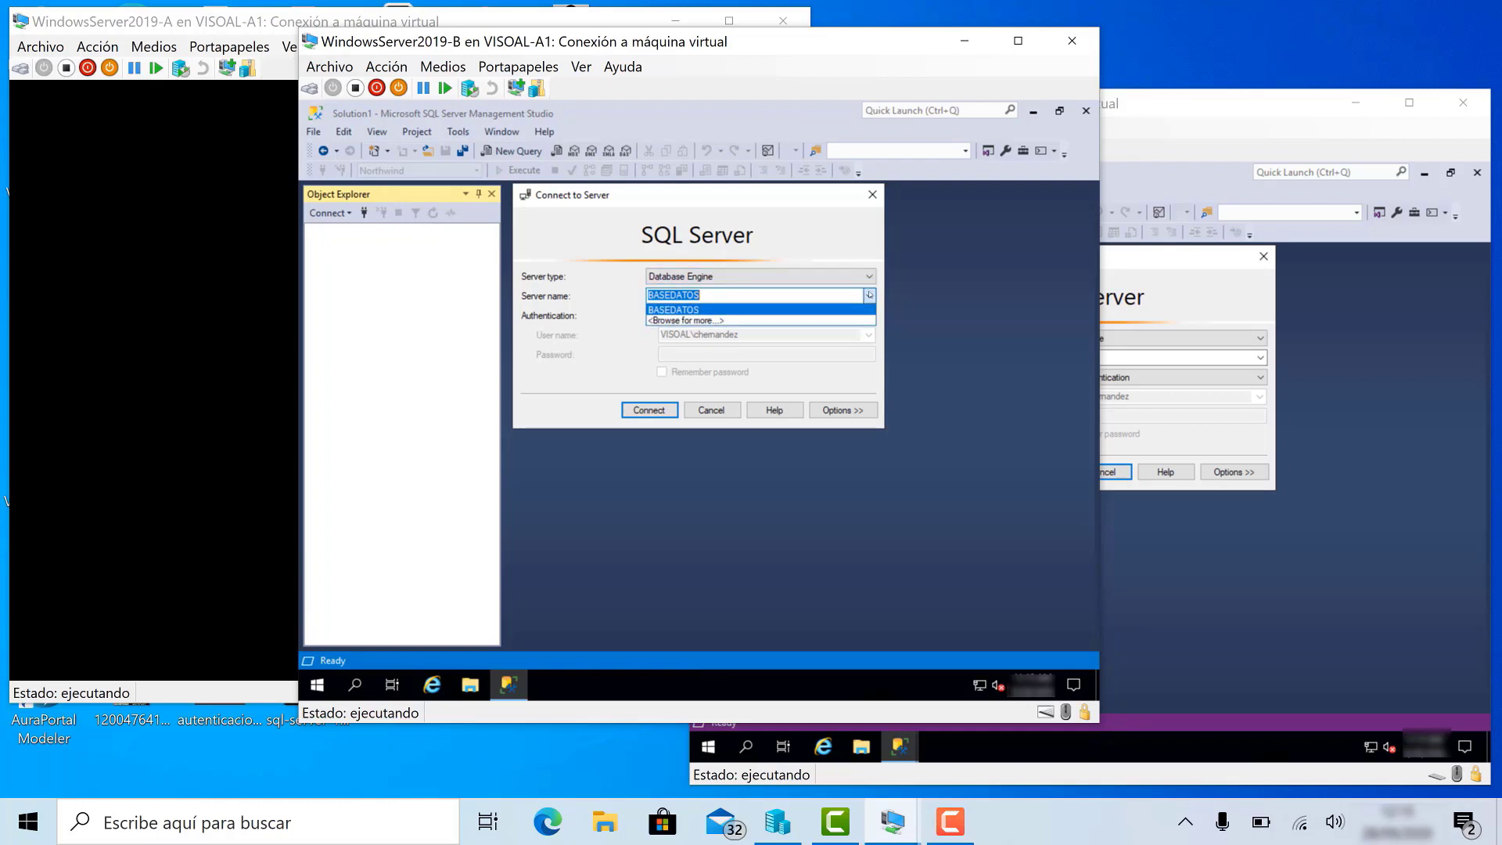
left_click(857, 320)
left_click(865, 315)
left_click(851, 340)
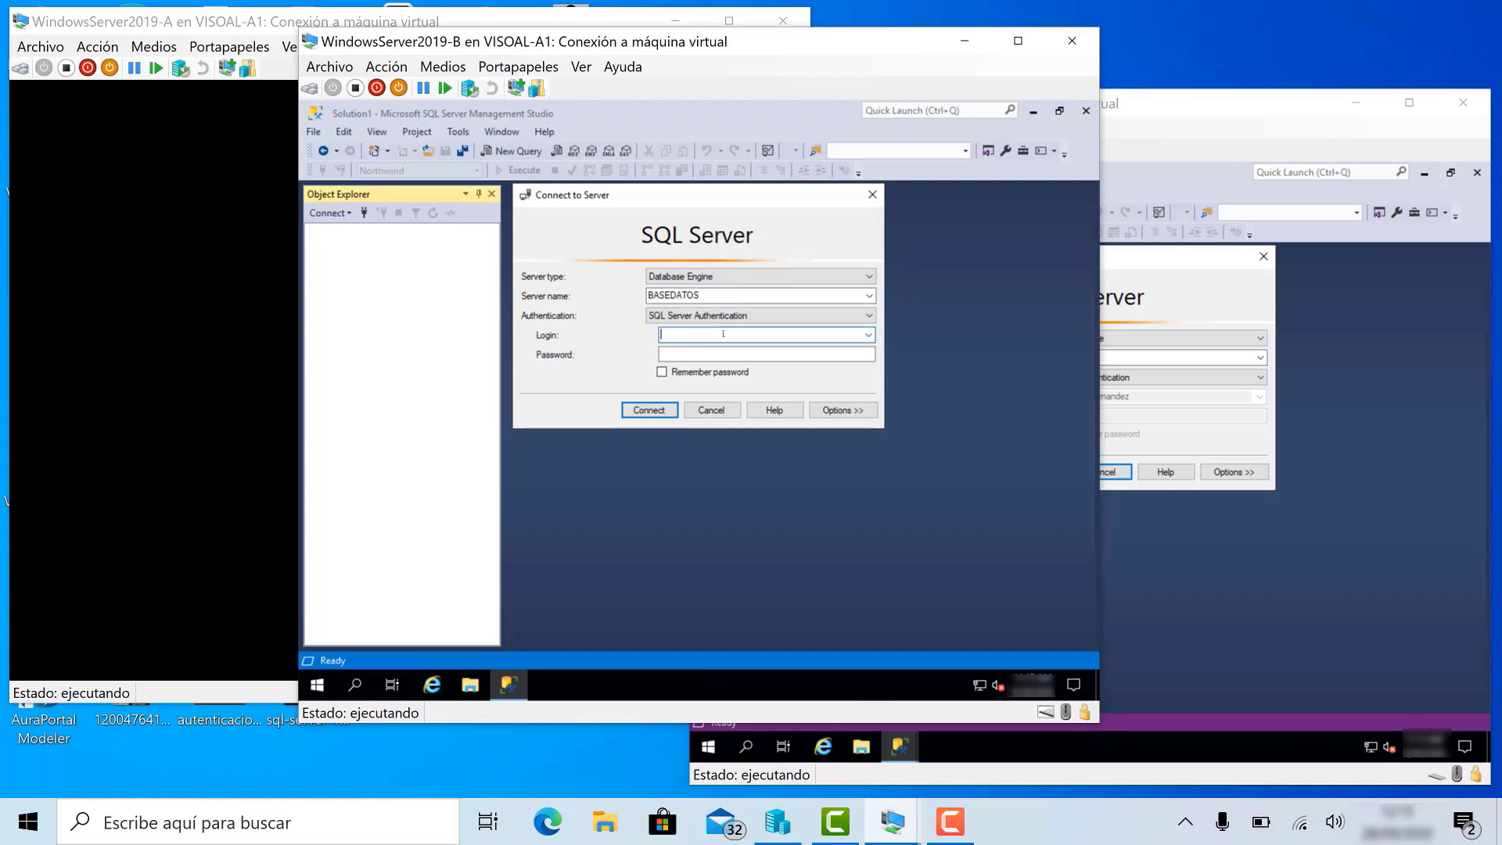
left_click(723, 334)
type("sa")
key("Tab")
type("********")
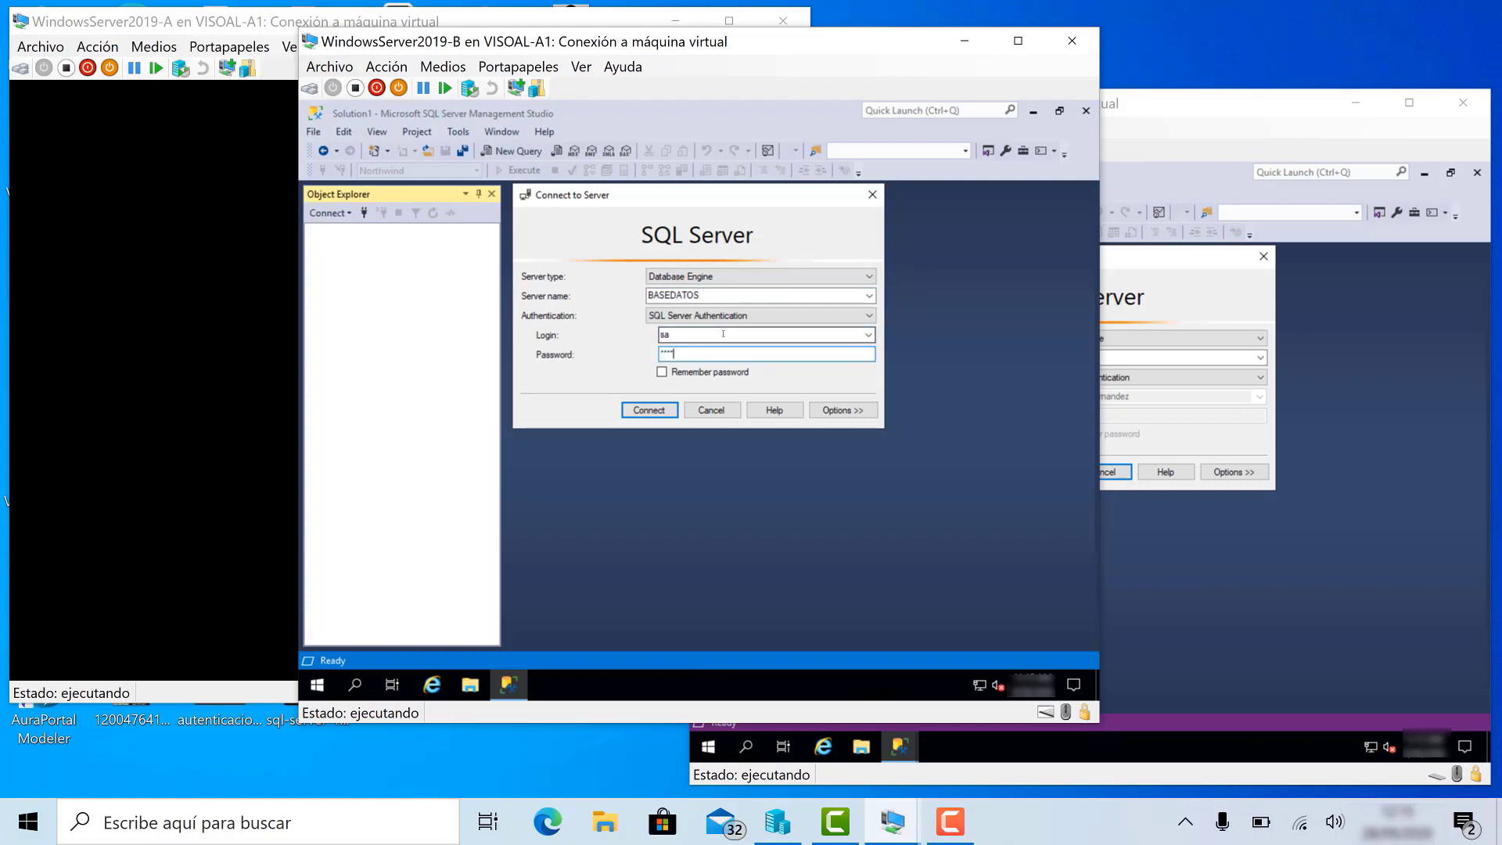